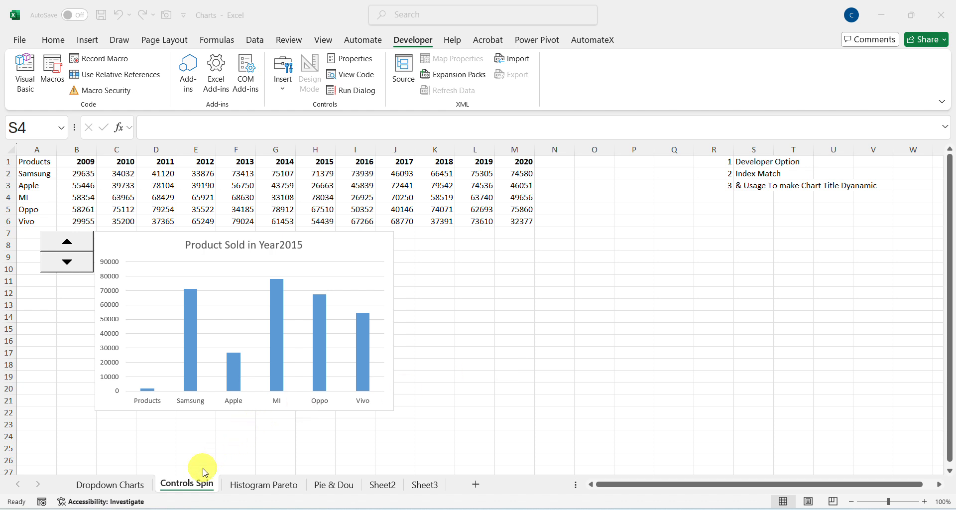
Try the spin button, stepping the chart down to year 2013 and back up to 2016
left_click(74, 265)
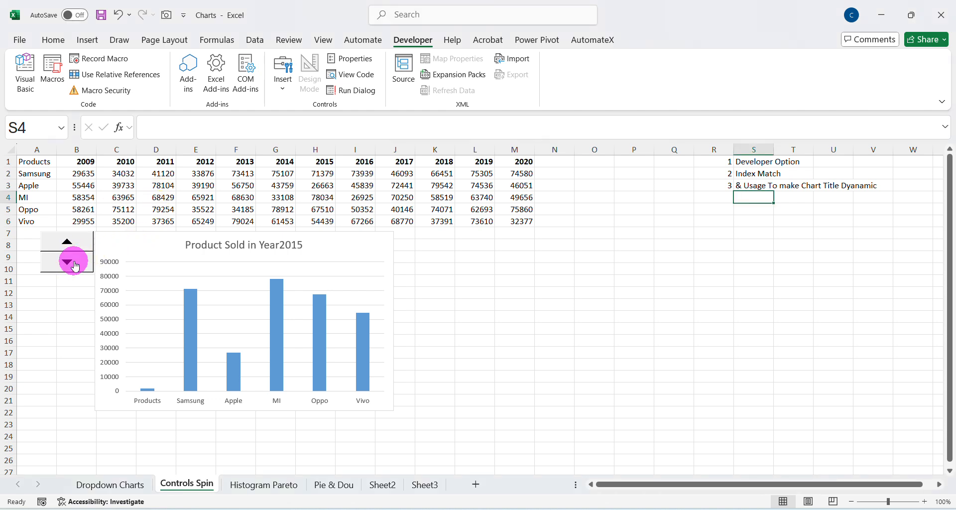
left_click(74, 266)
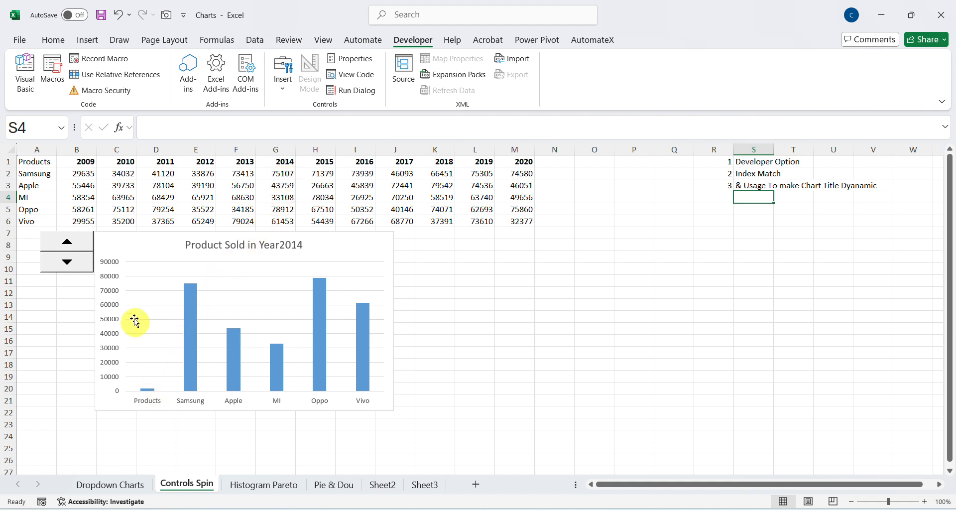
left_click(67, 260)
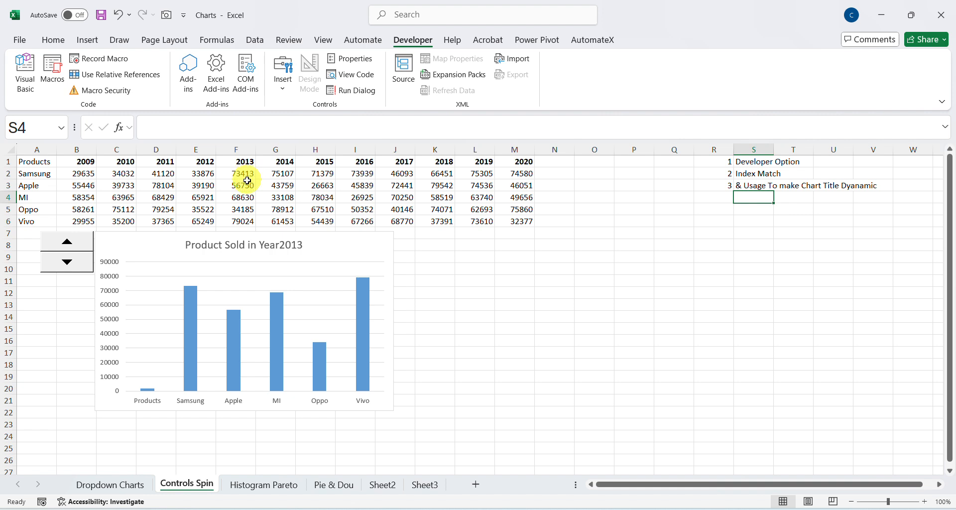
left_click(79, 243)
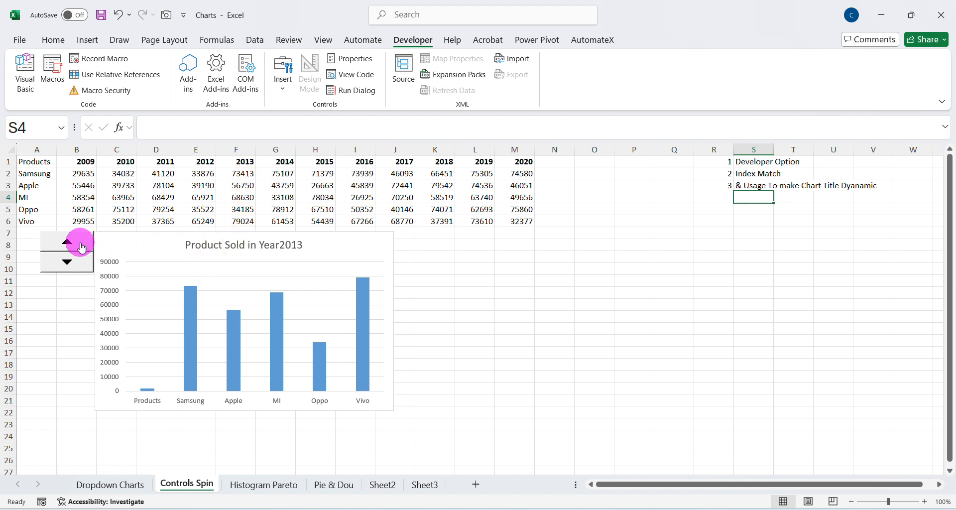
left_click(80, 245)
left_click(81, 245)
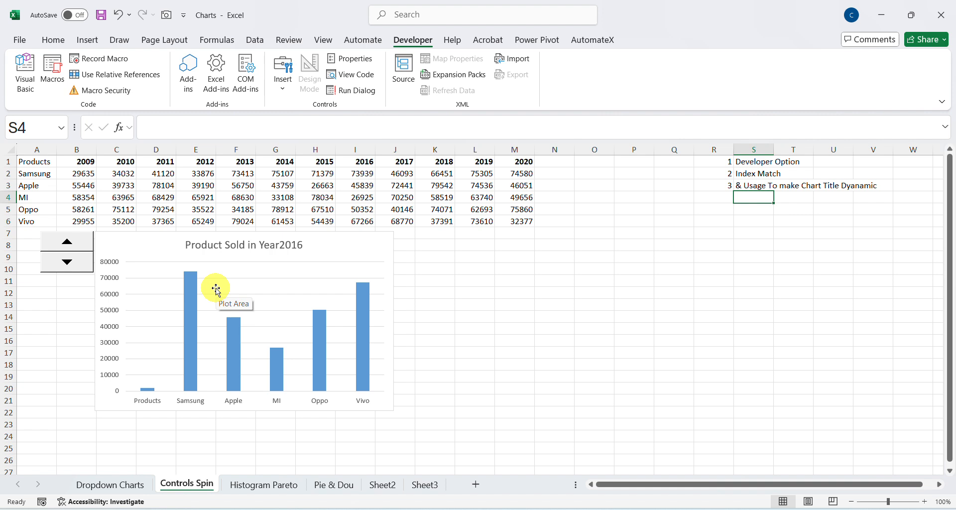
Delete the grouped chart and spin button, and clear the helper table and title text in C8:D15
left_click(244, 252)
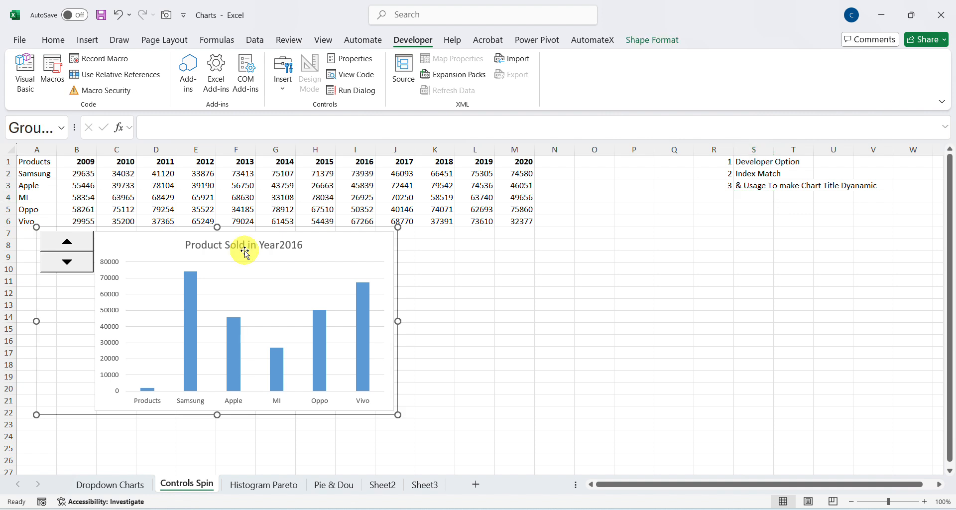
key("Delete")
left_click(122, 254)
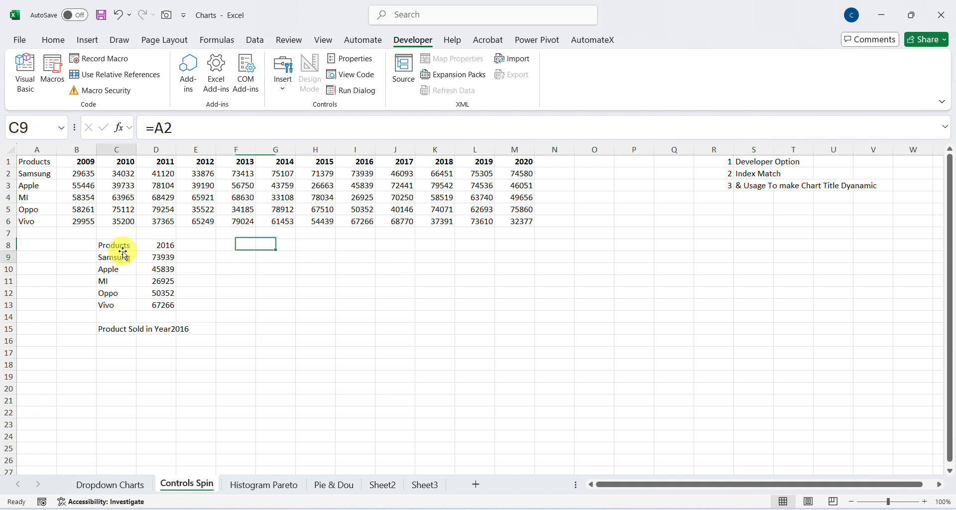
left_click(122, 249)
key("shift+Right")
key("ctrl+shift+Down")
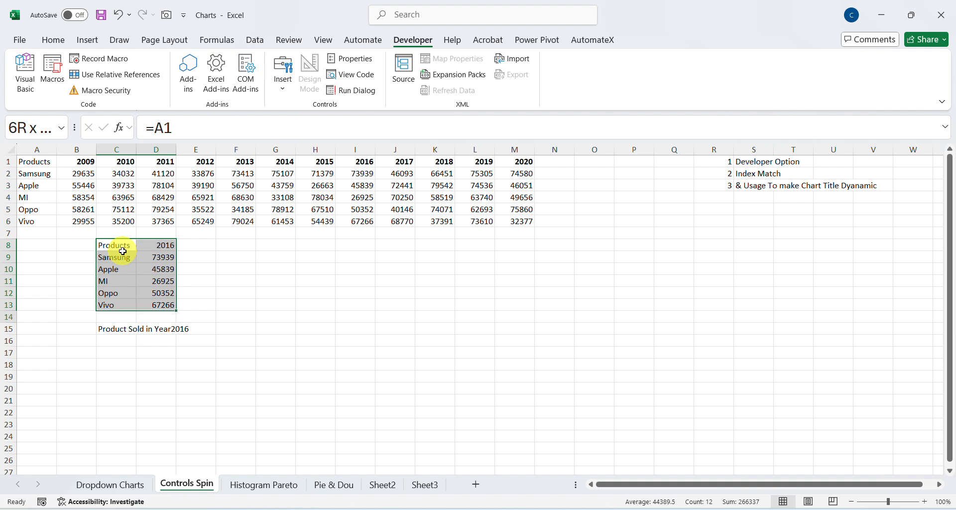
key("shift+Down")
key("shift+Down")
key("Delete")
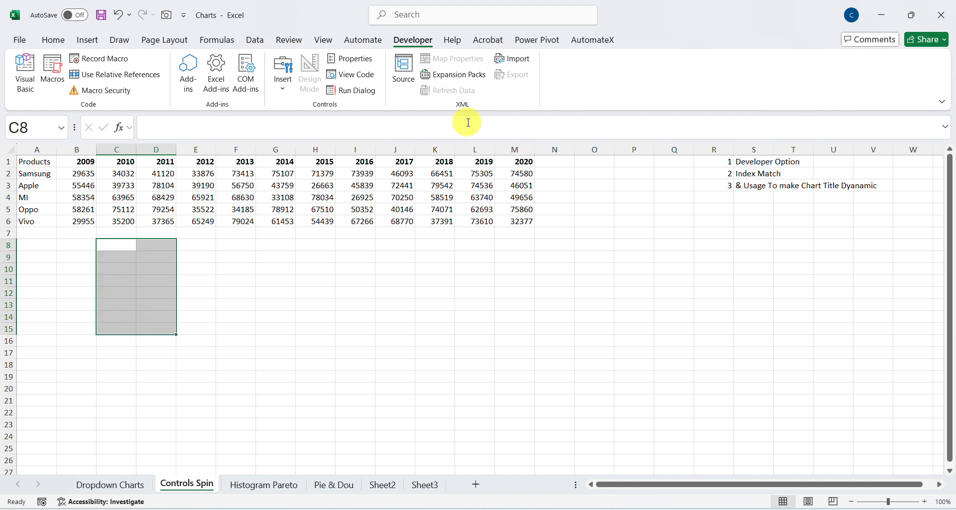
left_click_drag(454, 14, 626, 4)
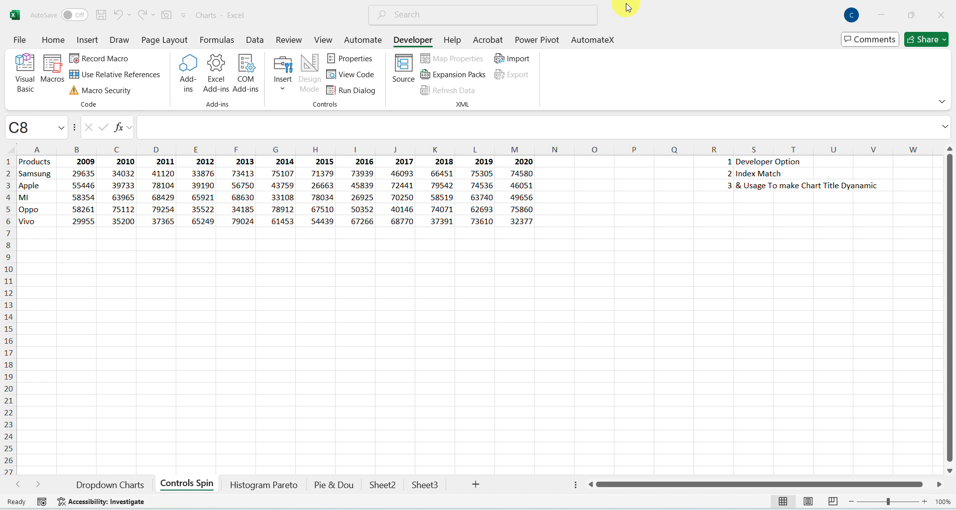
left_click(544, 244)
left_click(304, 267)
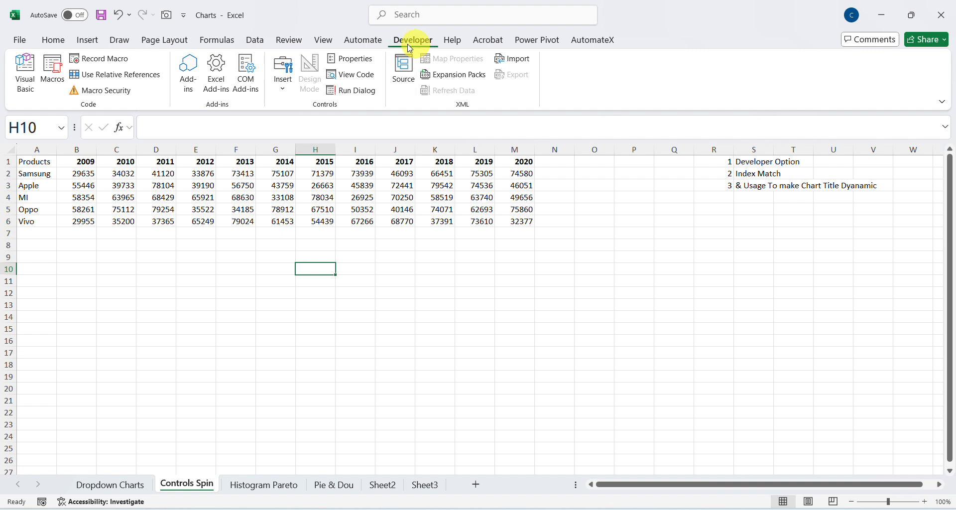
Check in the ribbon customization options that Developer is enabled among the main tabs, and accept the options
left_click(20, 41)
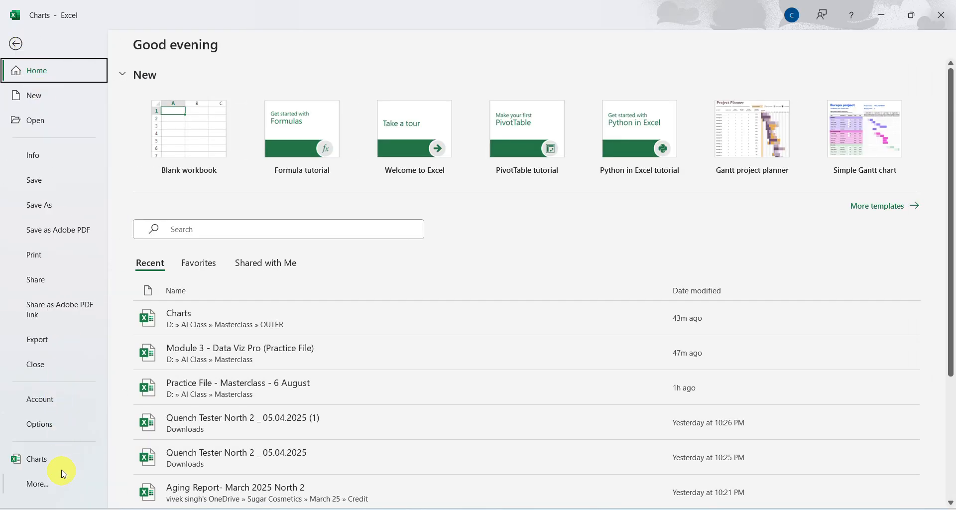
left_click(58, 422)
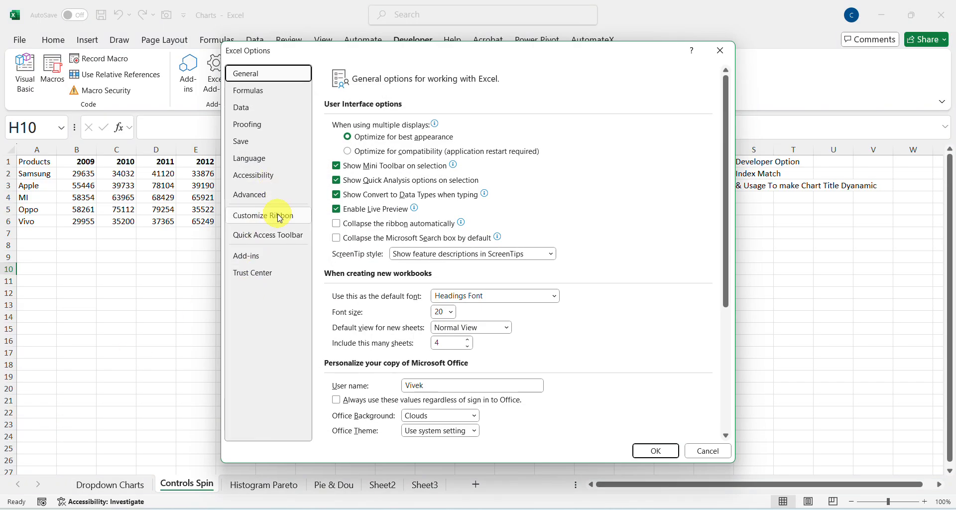
left_click(279, 218)
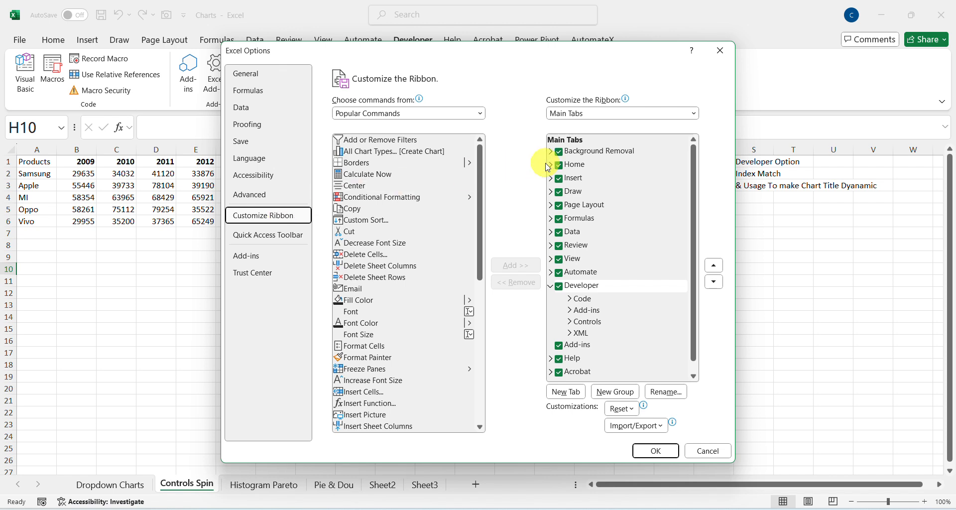
left_click(565, 292)
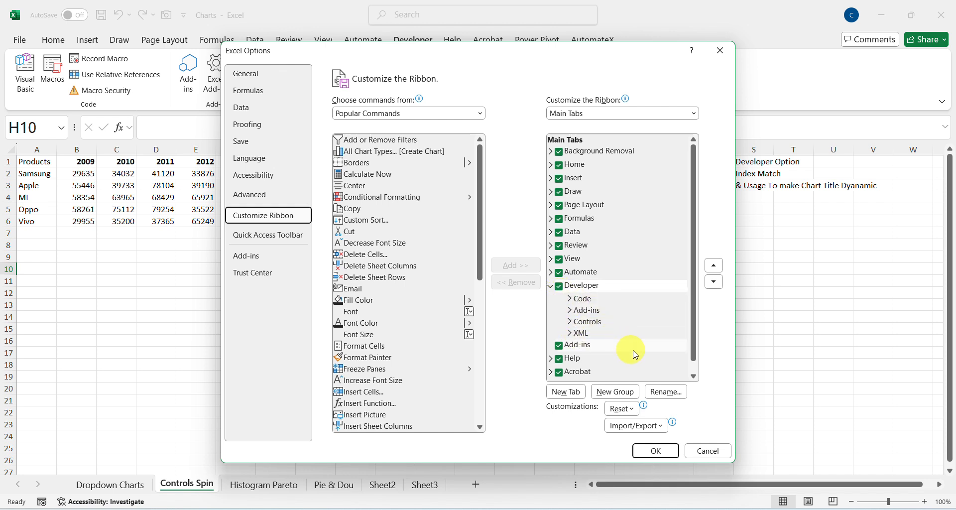
left_click(651, 454)
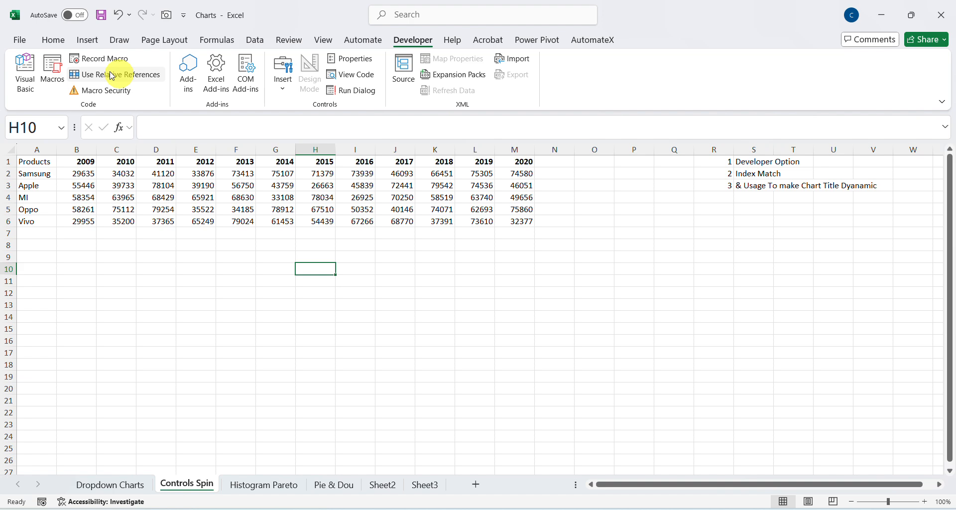
Examine the product names in column A and the year headers in row 1 of the source table
left_click(53, 39)
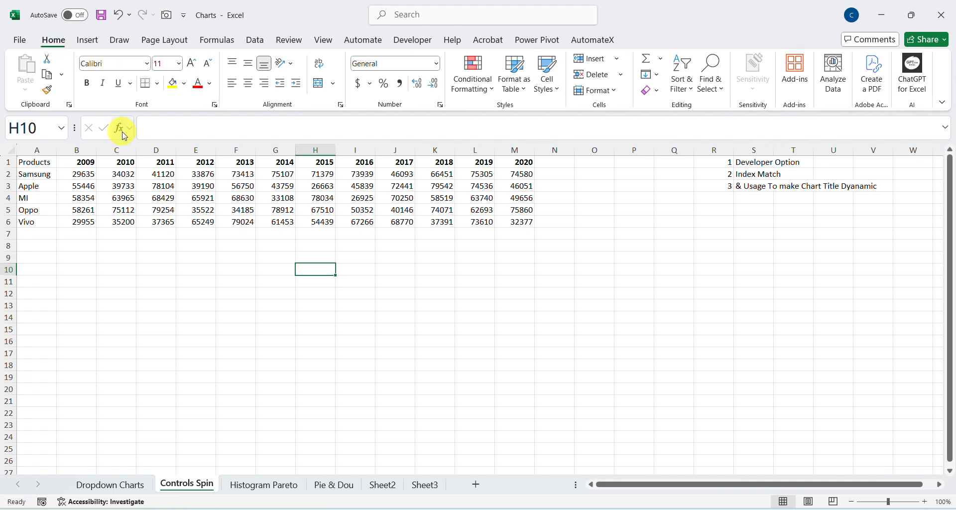
left_click(187, 295)
key("Up")
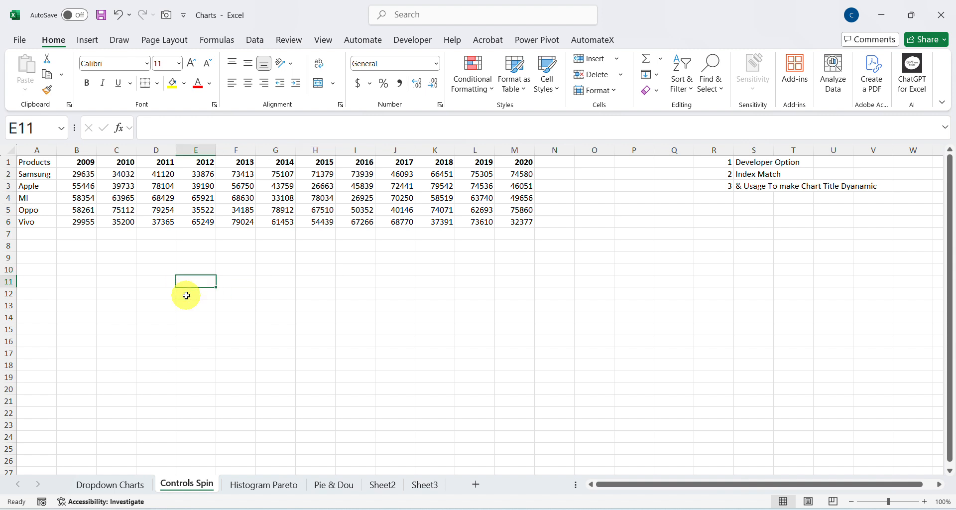
key("ctrl+Up")
key("ctrl+Up")
key("ctrl+Left")
key("ctrl+shift+Down")
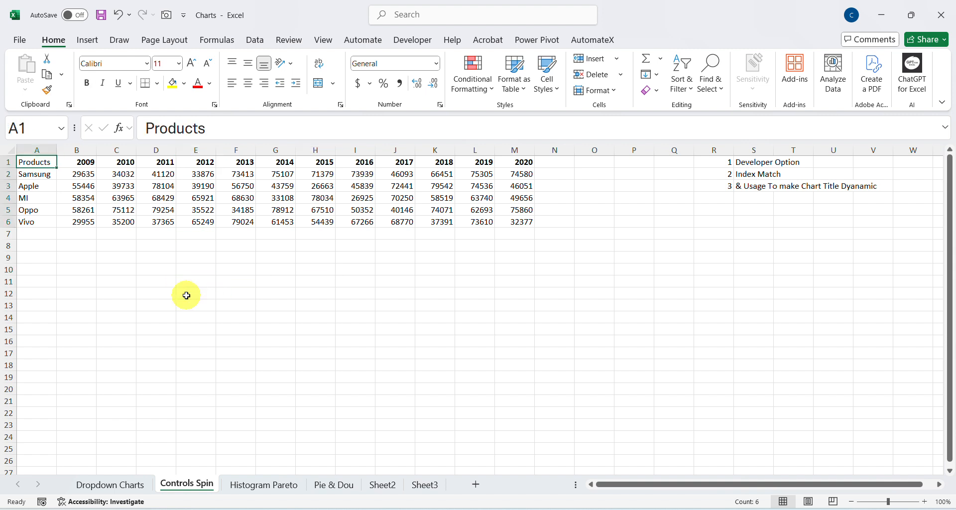
key("ctrl+shift+Up")
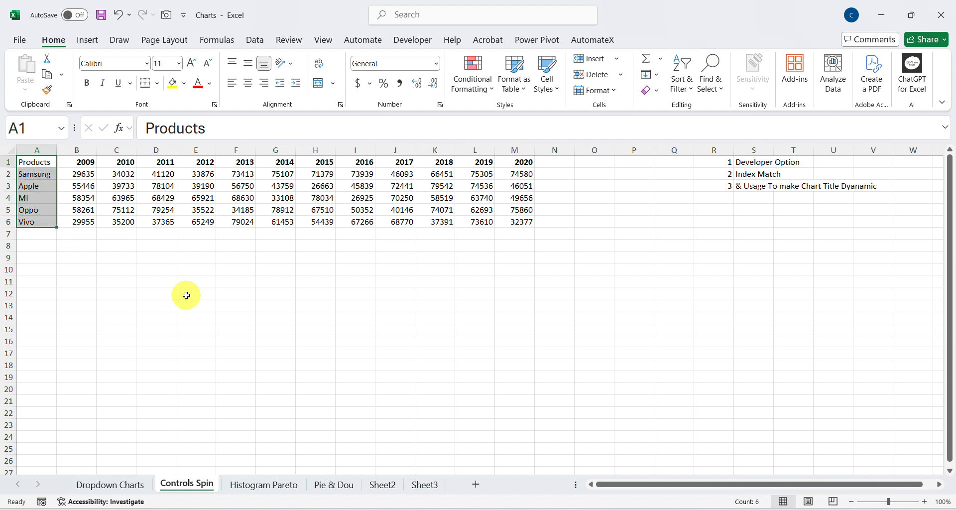
key("Down")
key("Up")
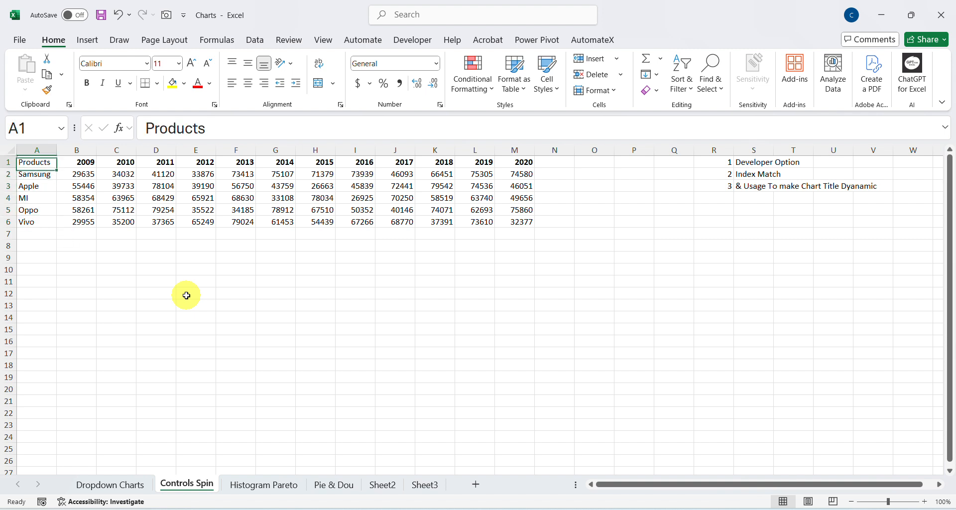
key("ctrl+Right")
key("ctrl+Left")
key("Right")
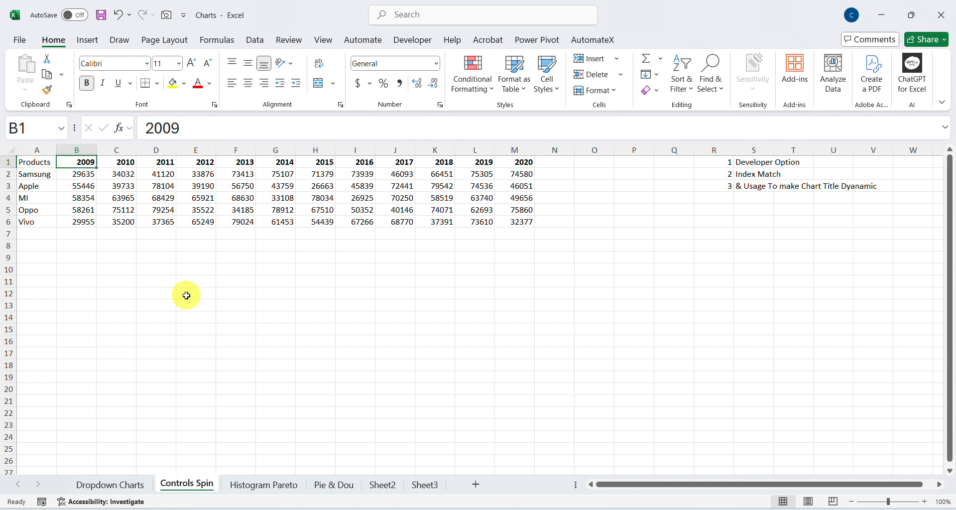
key("Left")
Try a clustered column chart of the whole product table A1:M6, and delete it
key("ctrl+shift+Right")
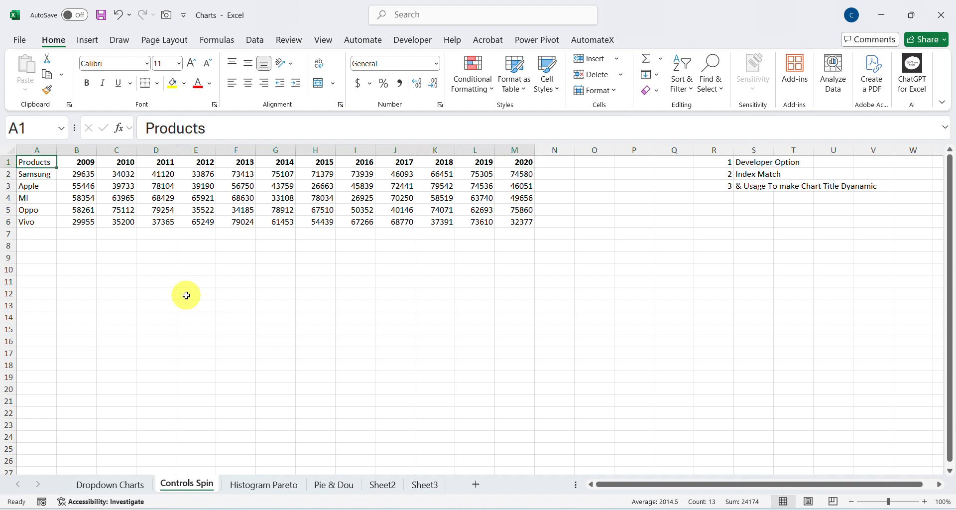
key("ctrl+shift+Down")
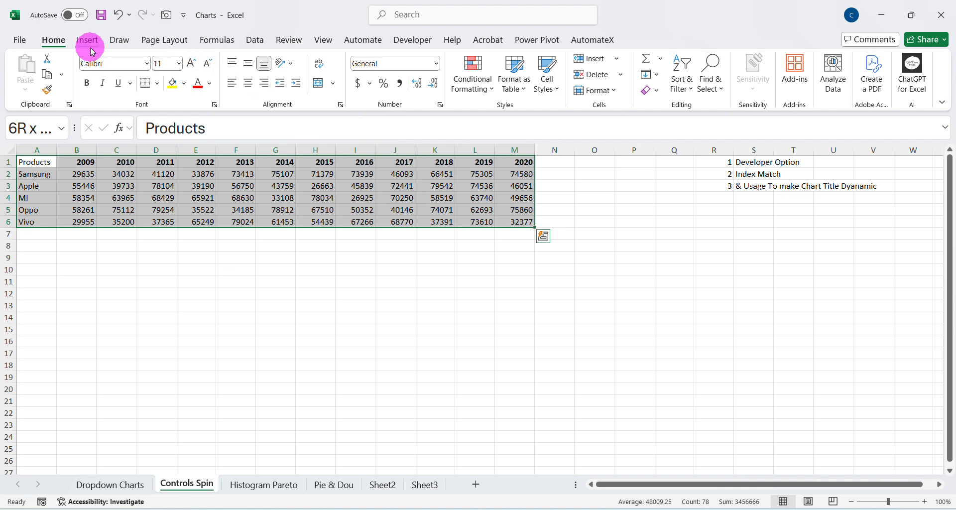
left_click(87, 40)
left_click(413, 60)
left_click(417, 103)
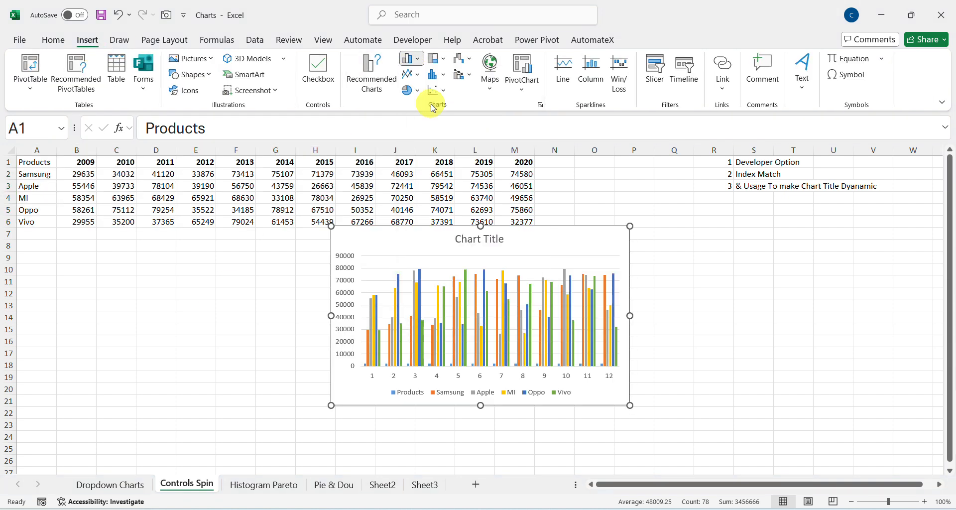
left_click_drag(584, 247, 643, 210)
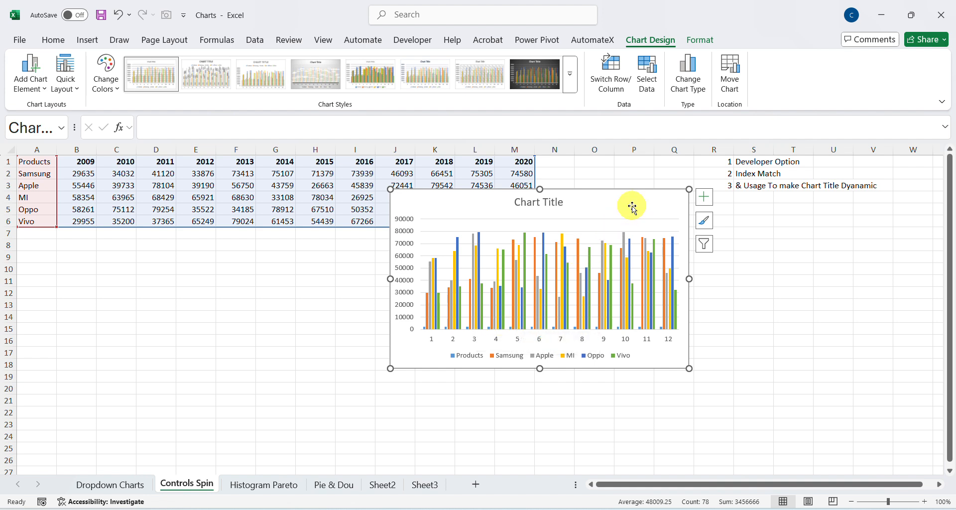
key("Delete")
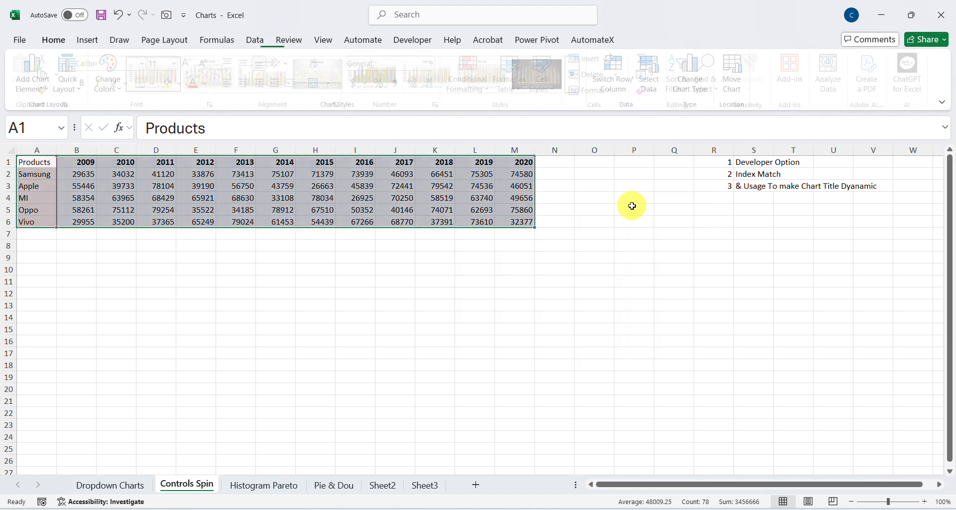
Enter the formula =A1 in cell C10 to link the helper table's heading to the source table
key("ctrl+Home")
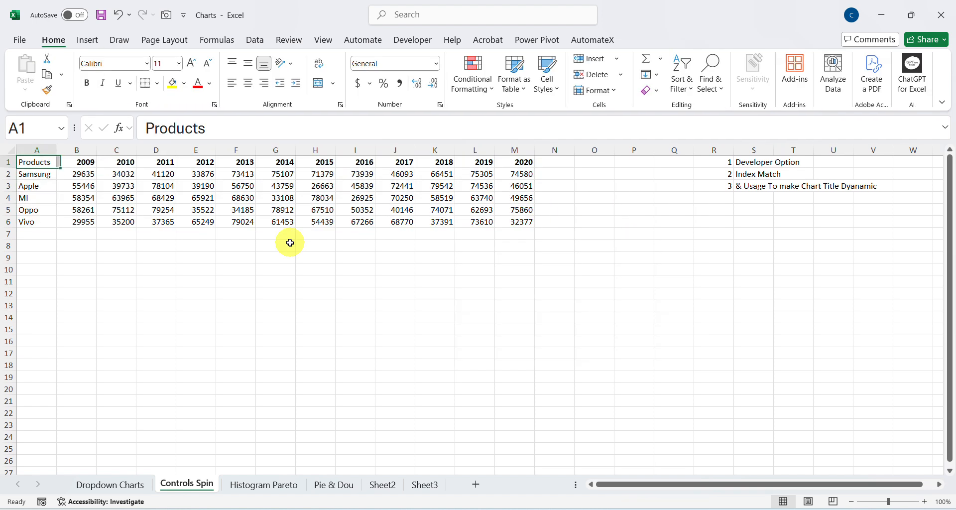
key("Down")
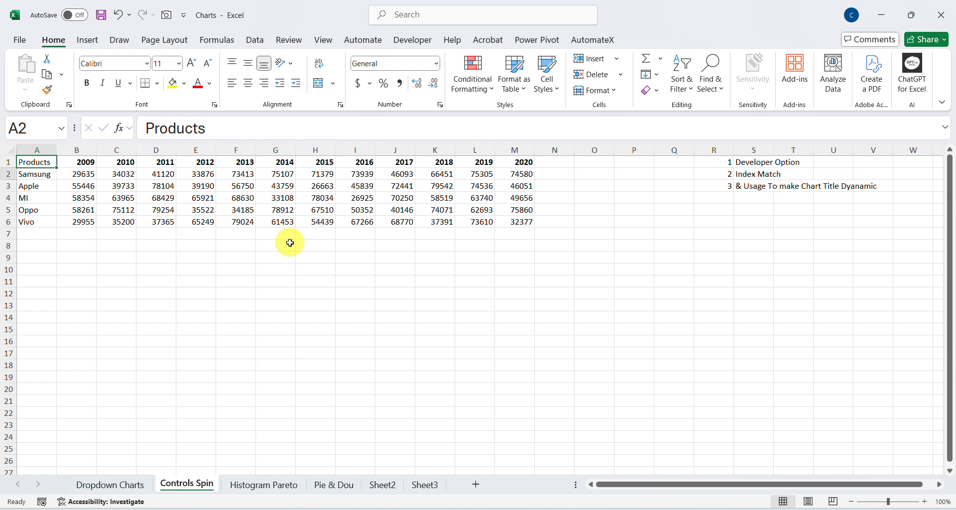
key("Down")
key("Down")
key("Down")
key("Down")
key("Down")
key("Down")
key("Down")
key("Down")
key("Right")
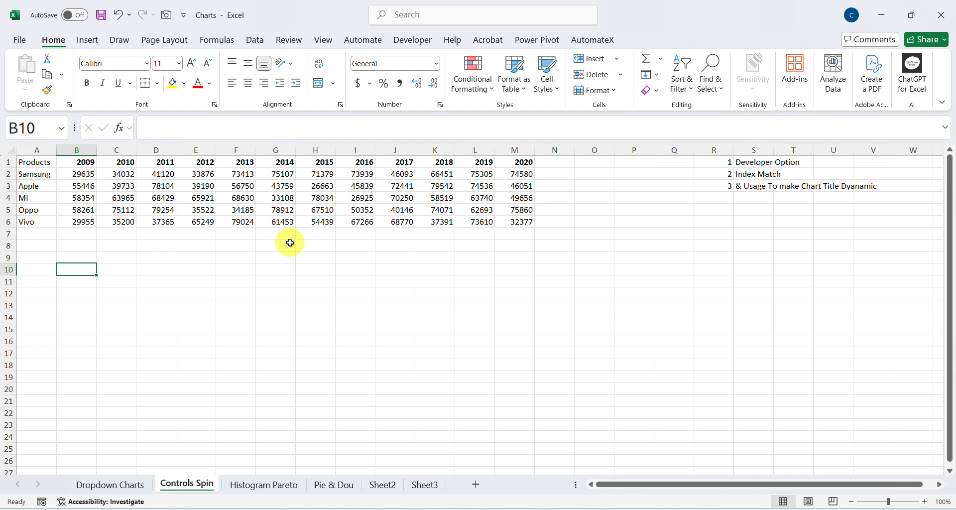
key("Right")
key("Left")
key("Right")
type("=")
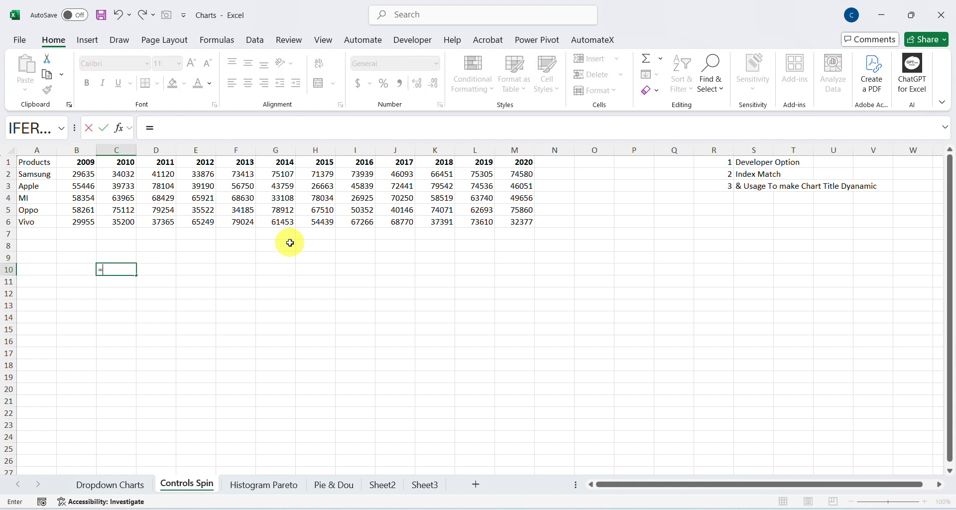
key("ctrl+Left")
key("ctrl+Up")
key("ctrl+Up")
key("Return")
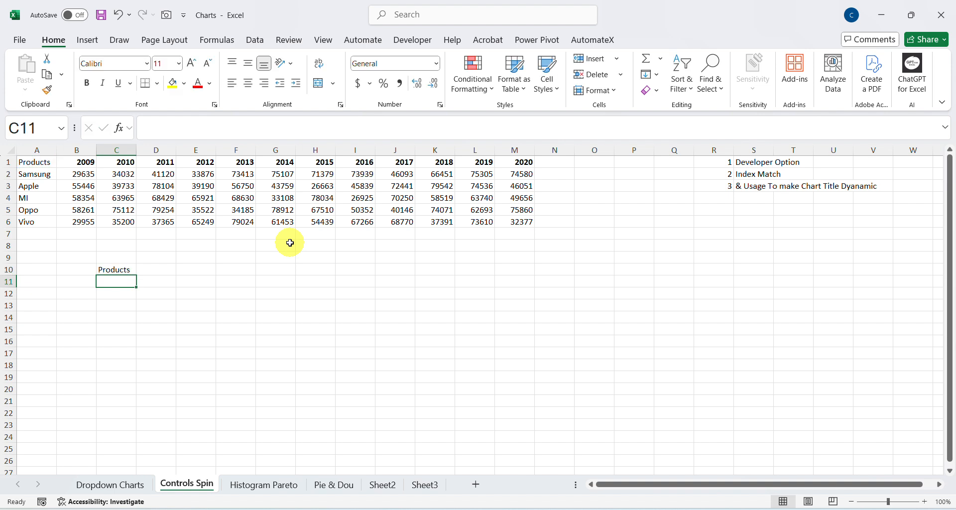
Copy the formula in C10 down to C11:C15 to list the linked product names
key("Up")
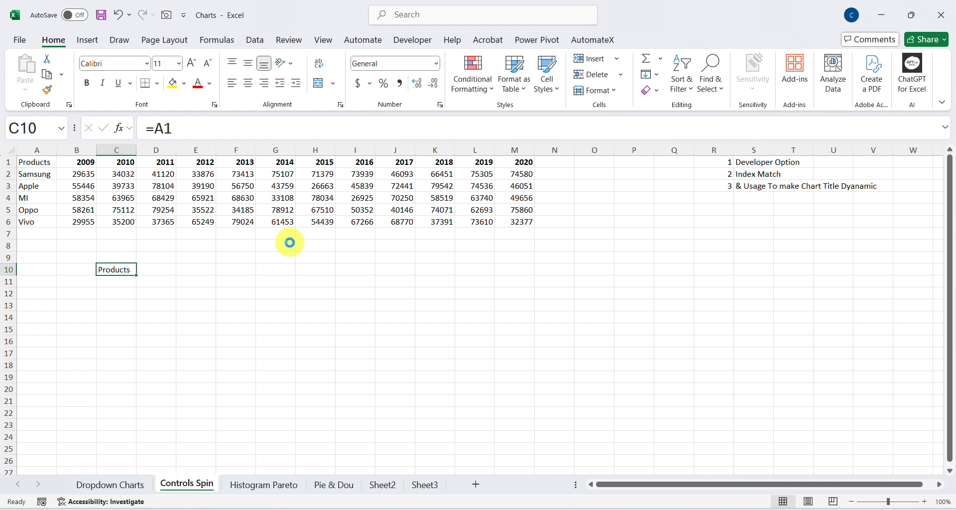
key("ctrl+c")
key("Down")
key("shift+Down")
key("shift+Down")
key("shift+Down")
key("shift+Down")
key("ctrl+v")
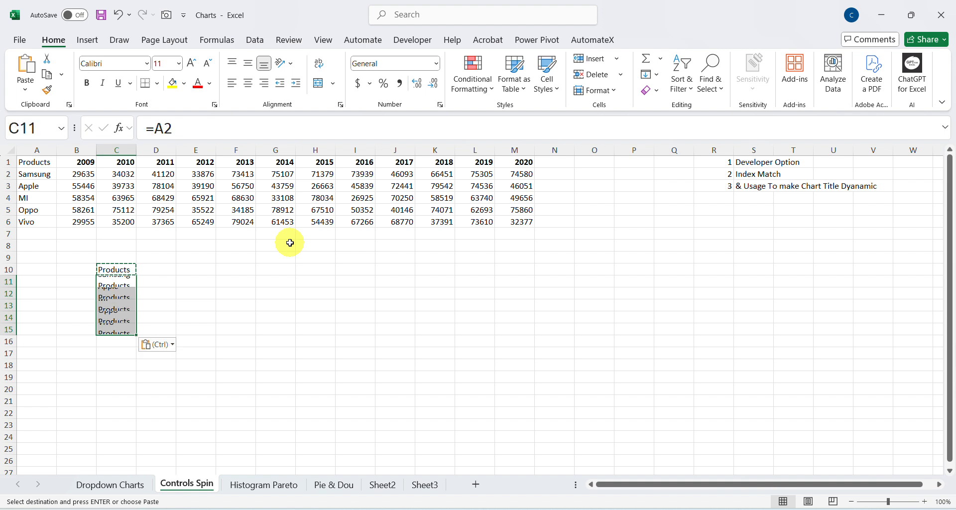
key("Down")
key("Down")
key("Up")
key("Up")
key("Up")
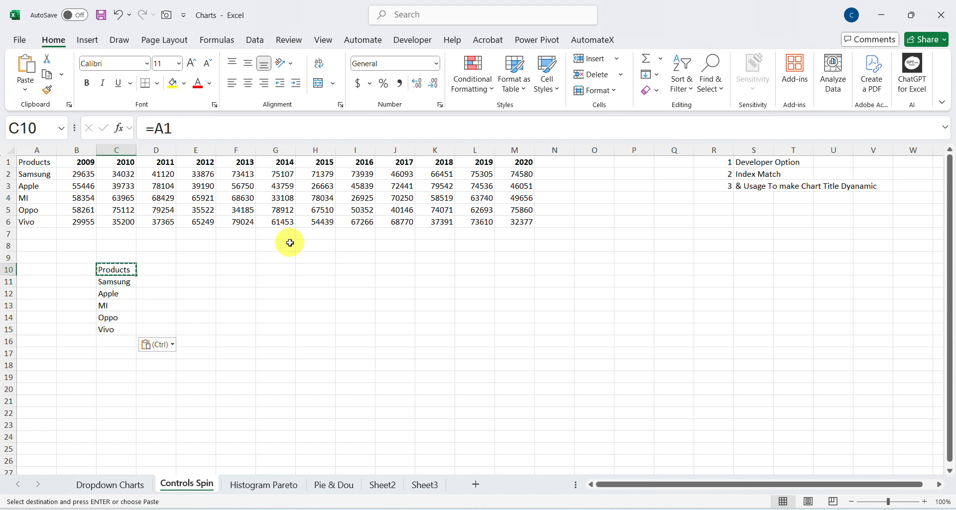
Review the linked product list in column C and the year headers from 2020 back to 2011 in row 1
key("Down")
key("Down")
key("Down")
key("Up")
key("Up")
key("Up")
key("ctrl+Up")
key("ctrl+Up")
key("ctrl+Left")
key("ctrl+Right")
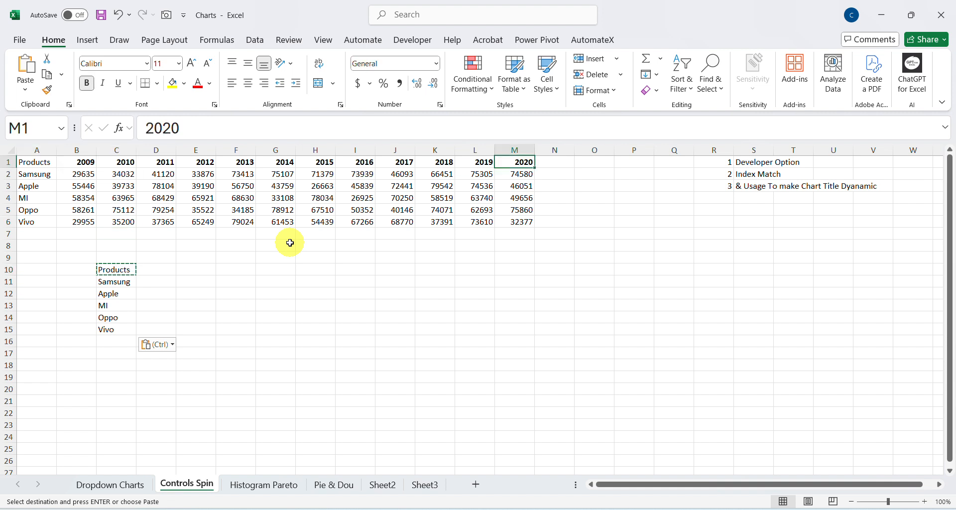
key("Left")
key("Left")
key("Left")
key("Left")
key("Left")
key("Left")
key("Left")
key("Left")
key("Left")
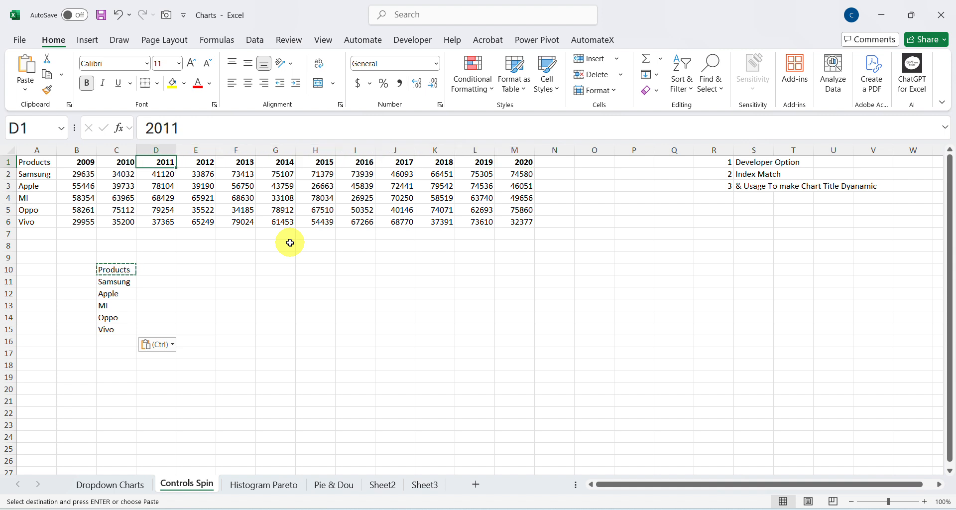
Enter the year 2010 in cell D10 as the helper table's column heading
key("Down")
key("Down")
key("Down")
key("Down")
key("Down")
key("Down")
key("Down")
key("Down")
key("Down")
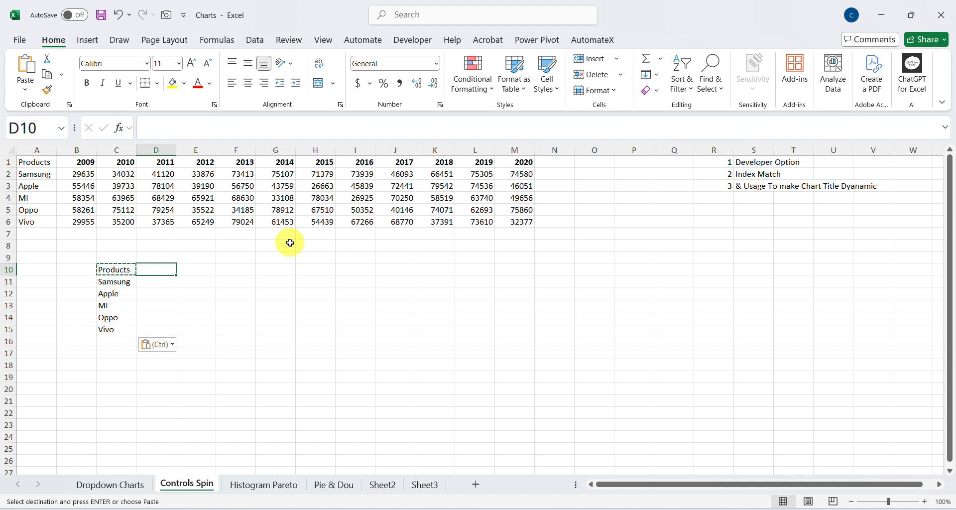
type("2010")
key("Return")
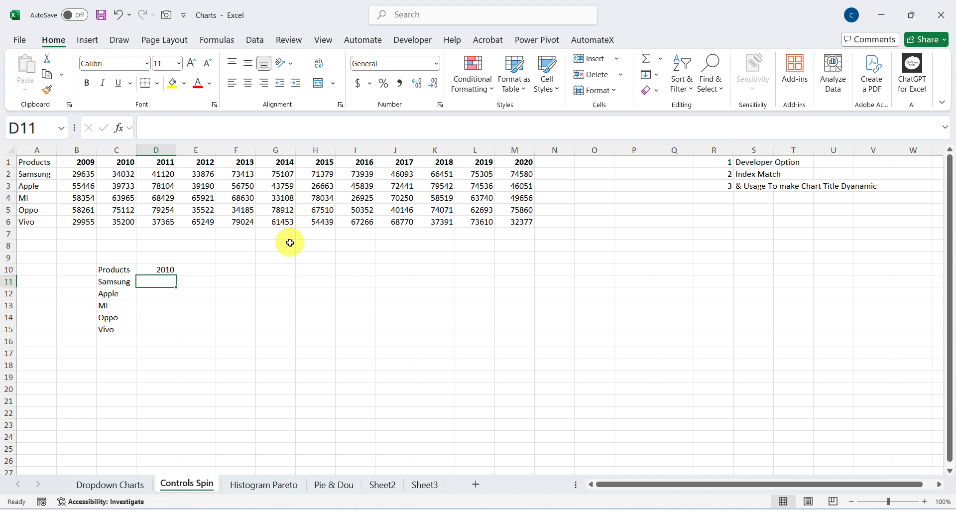
Start an INDEX formula in cell D11 with the source table A1:M6 as its array
type("=in")
key("BackSpace")
type("de")
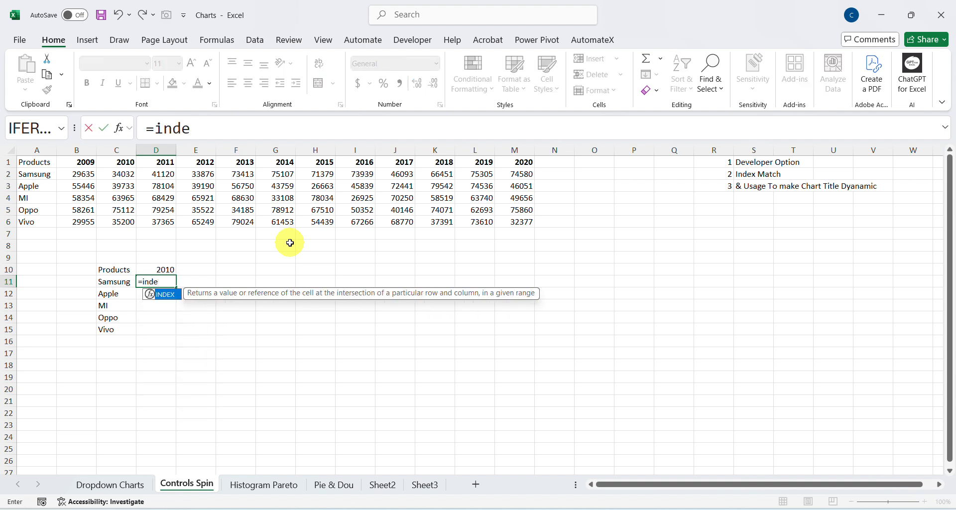
key("Tab")
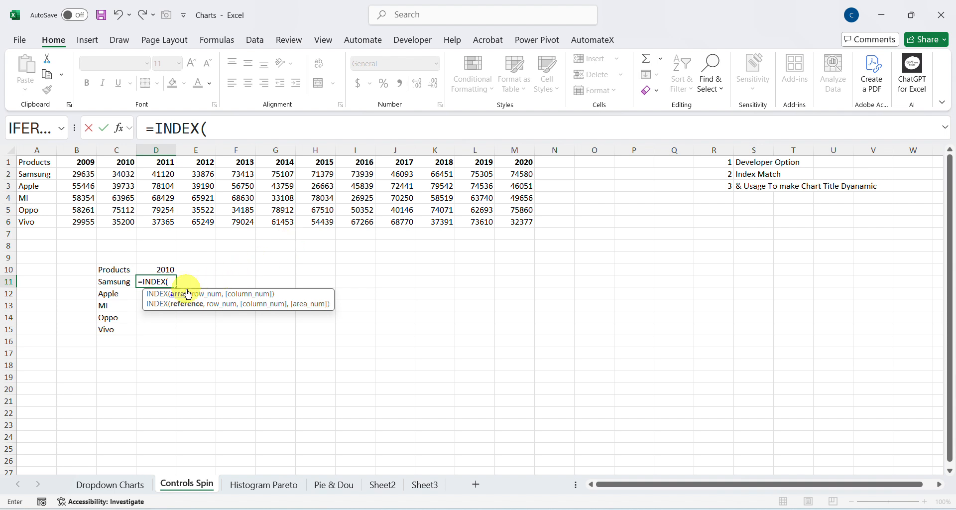
left_click(44, 165)
key("ctrl+shift+Right")
key("ctrl+shift+Down")
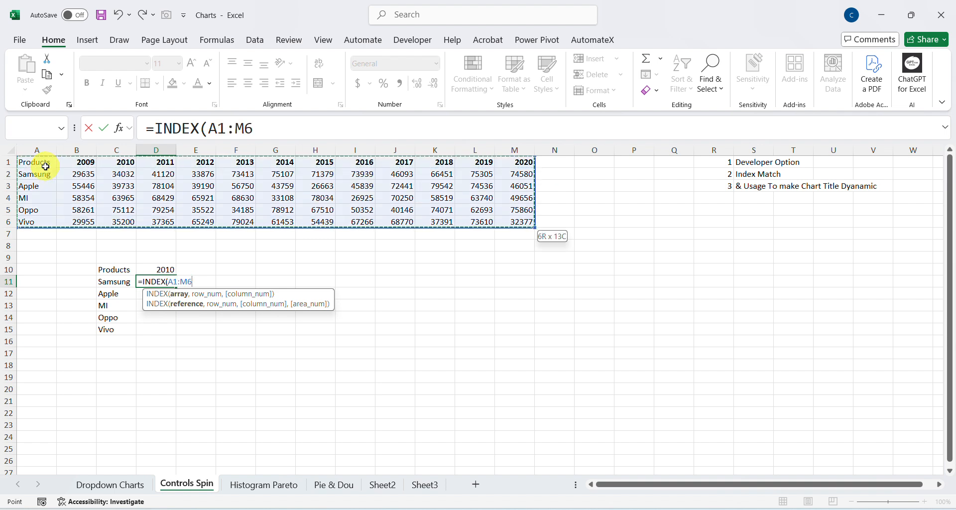
type(",")
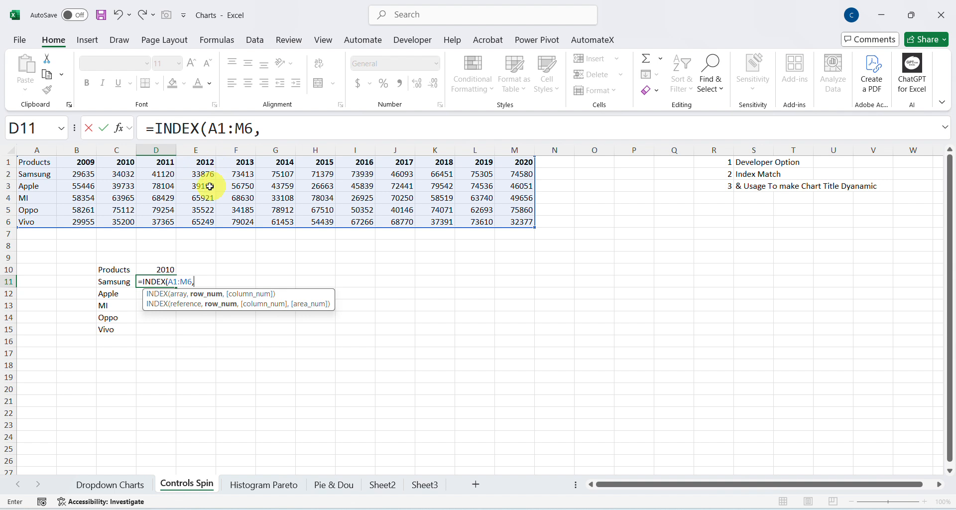
Add MATCH(C11,A1:A6,0) as the row number argument of the INDEX formula in D11
type("mat")
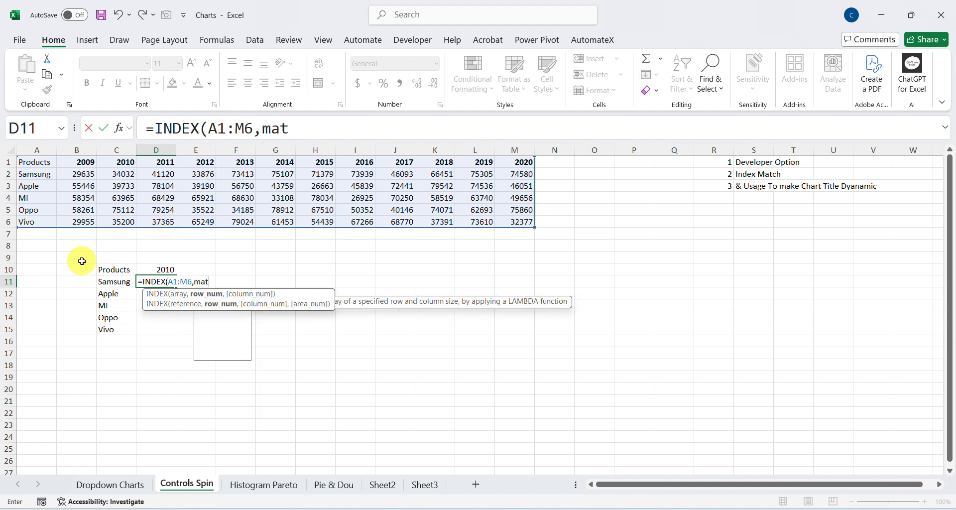
key("Tab")
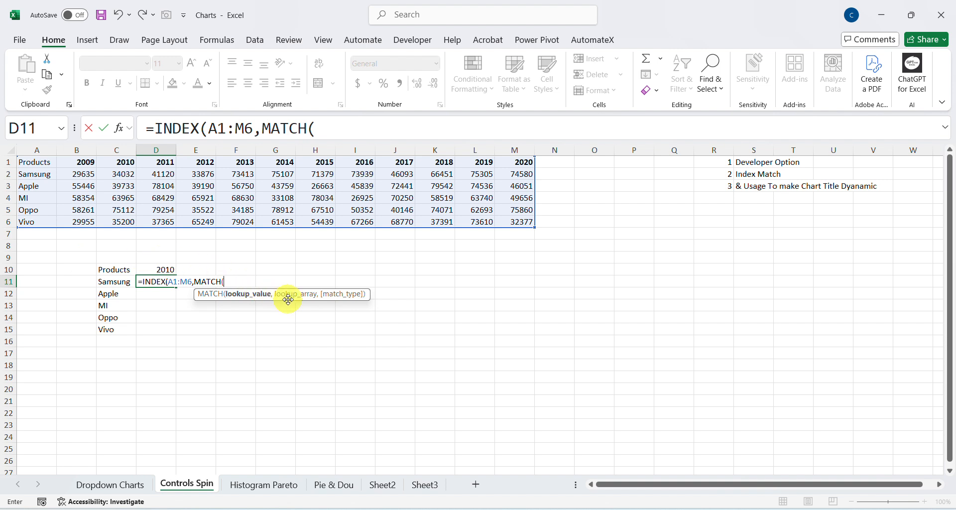
left_click(114, 281)
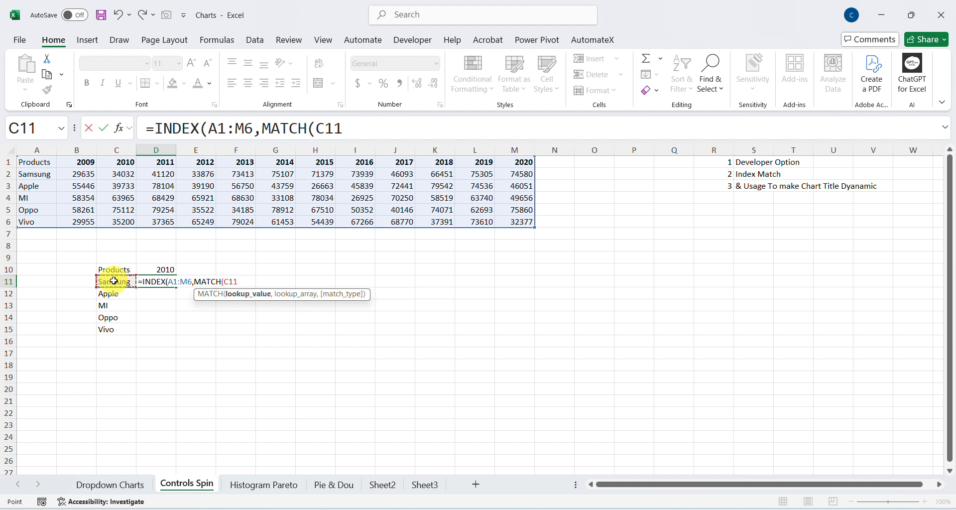
type(",")
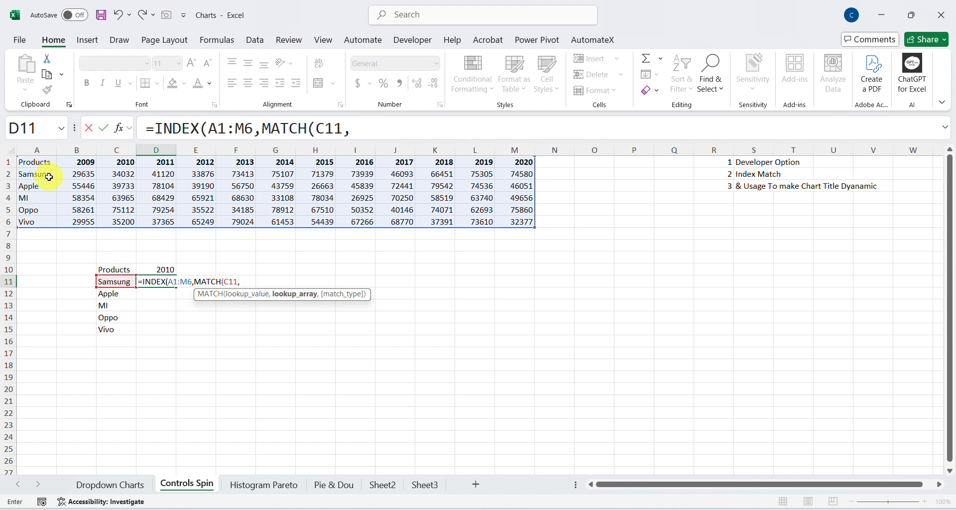
left_click(39, 163)
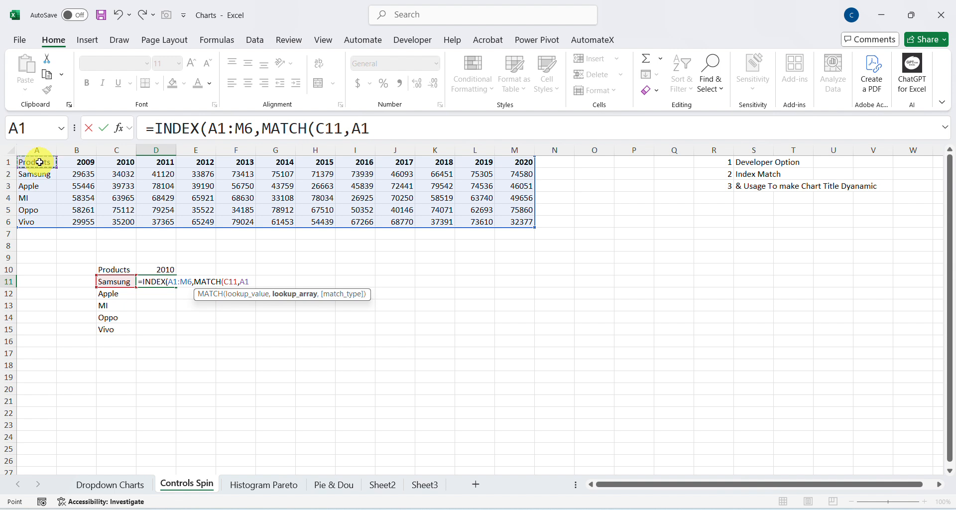
key("ctrl+shift+Down")
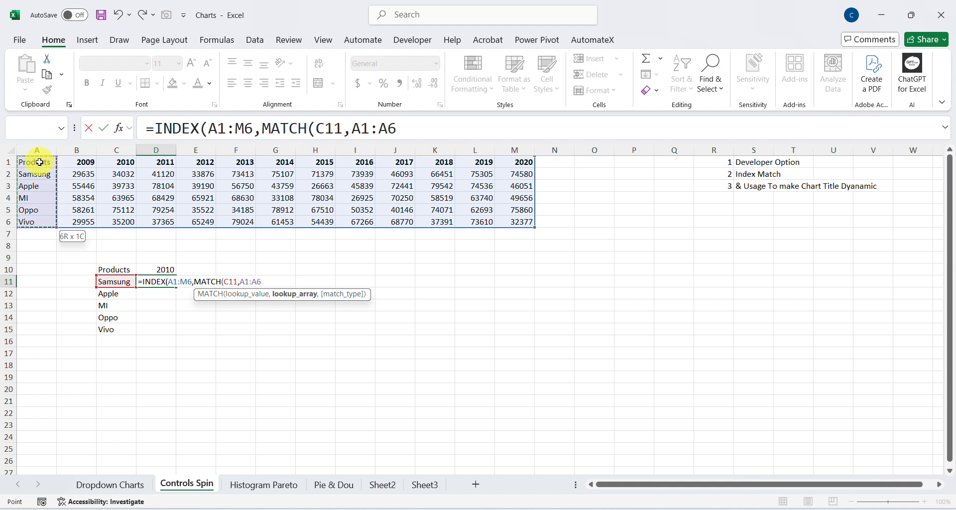
type(",")
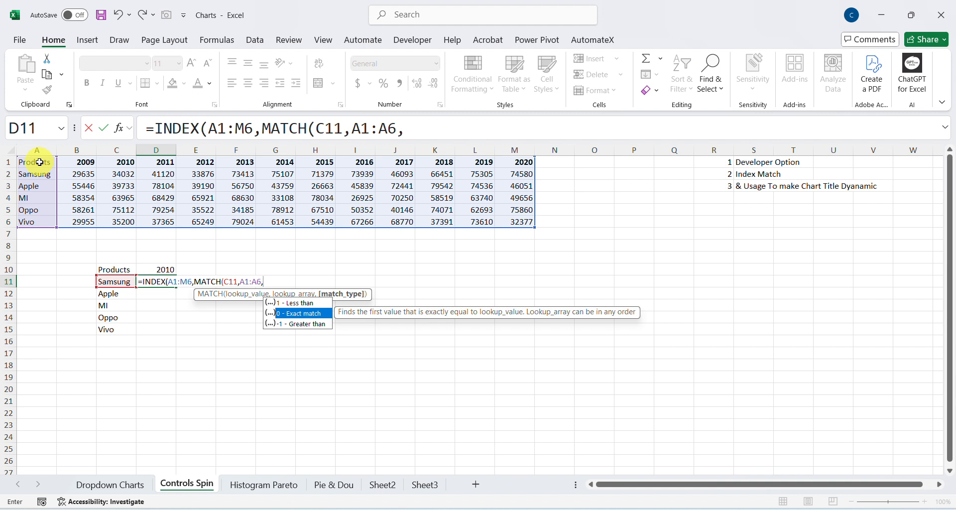
type("0")
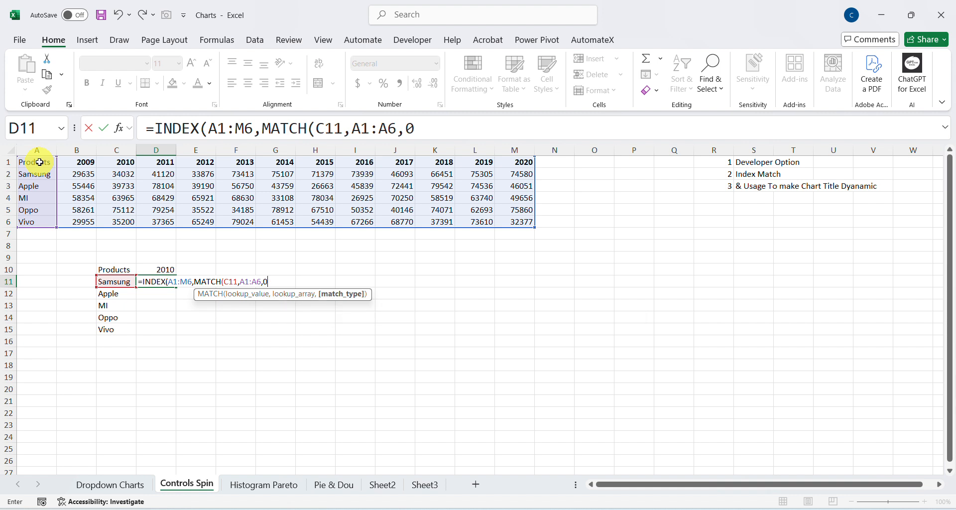
type(")")
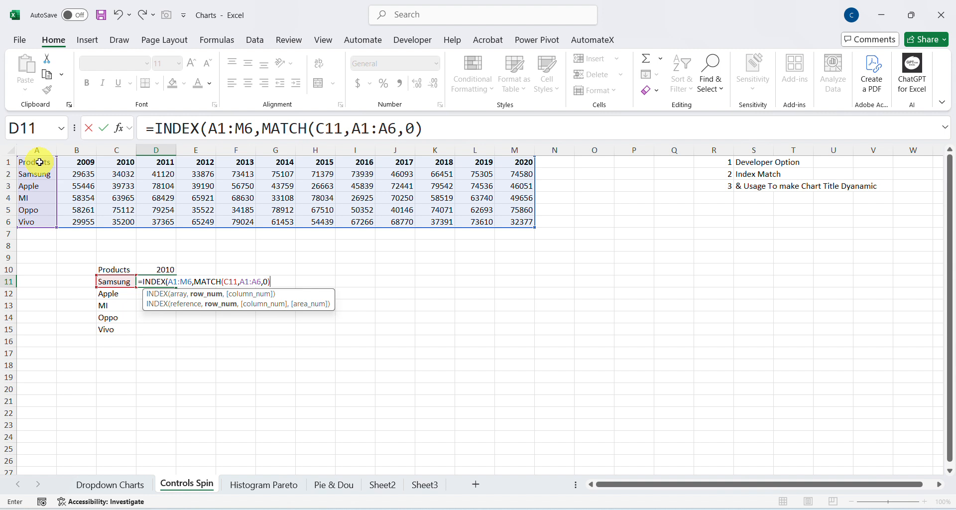
Begin the column number argument with a MATCH that looks up D10 in the header range A1:M1
type(",mat")
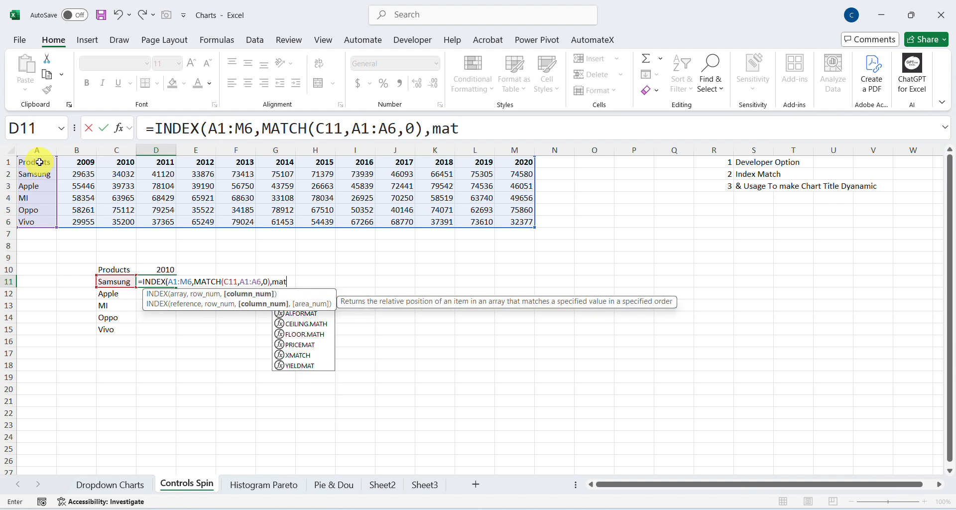
key("Tab")
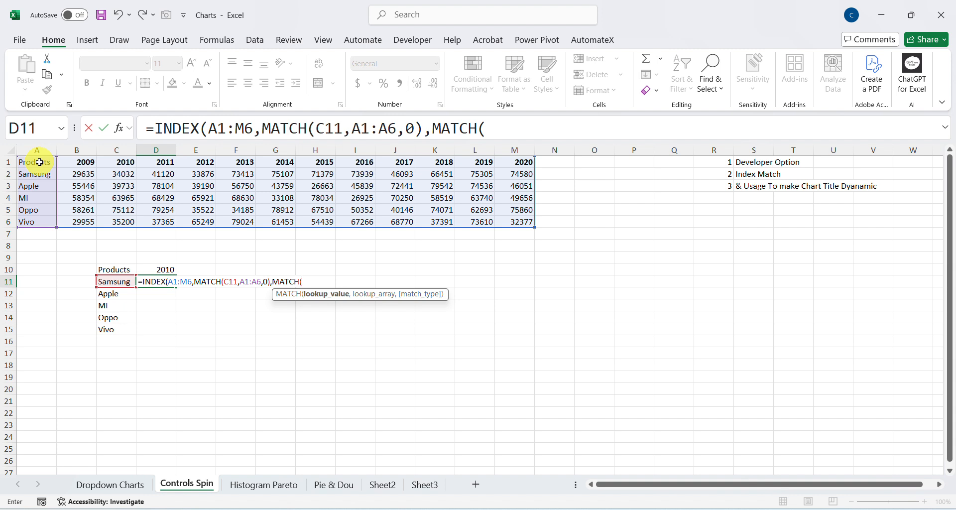
left_click(167, 269)
type(",")
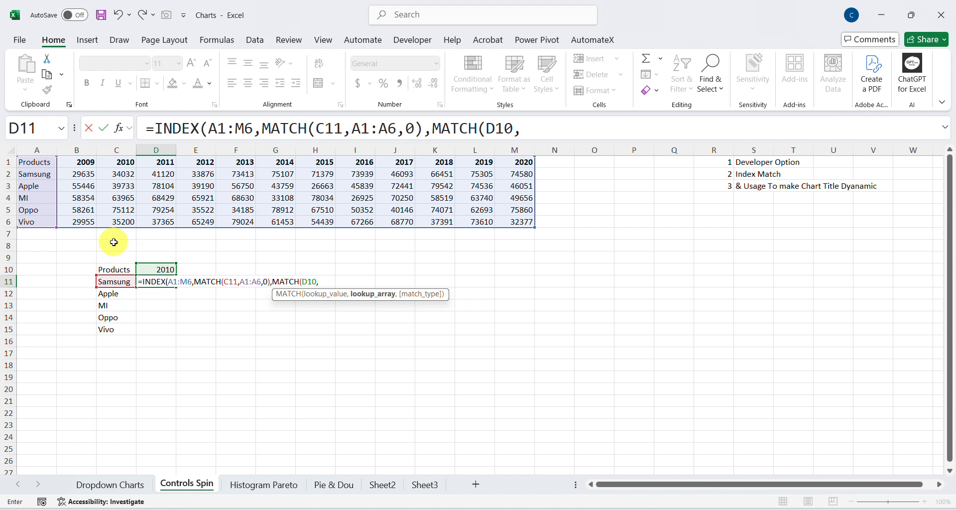
left_click(42, 161)
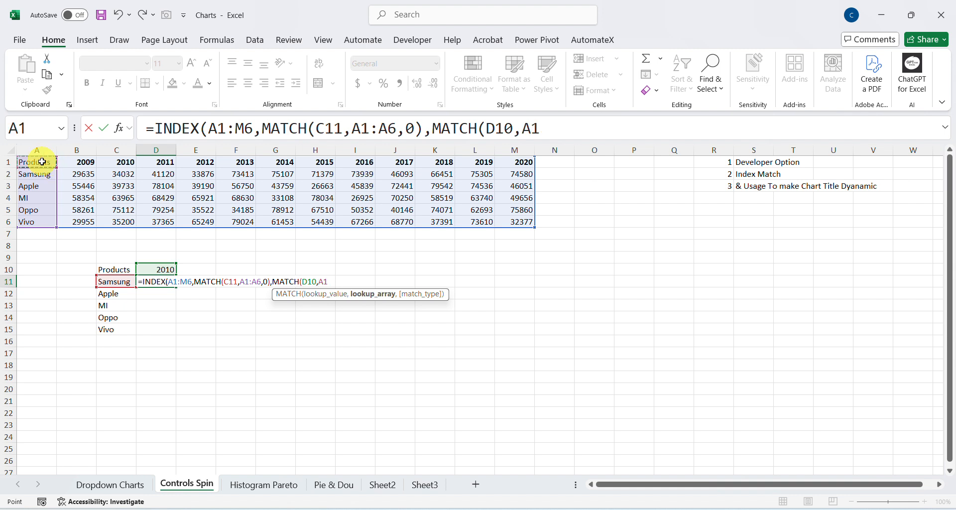
key("ctrl+shift+Right")
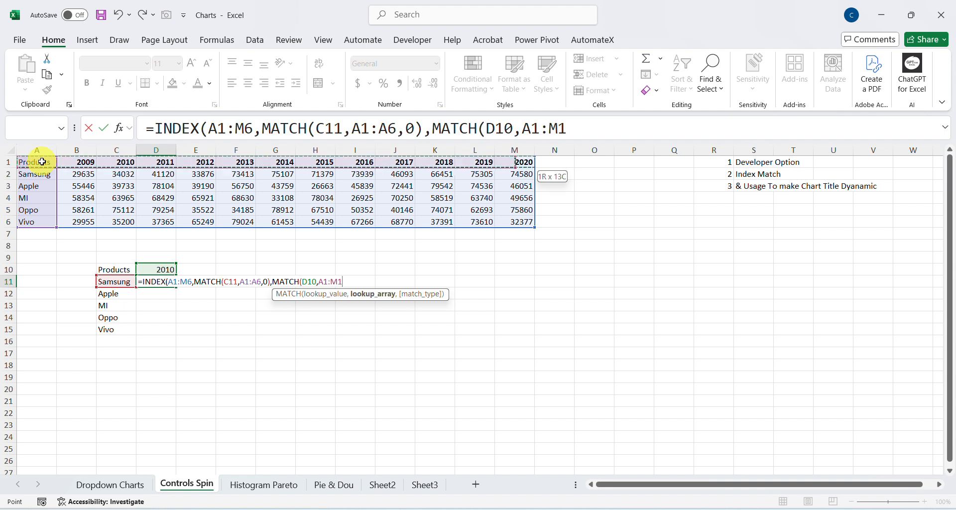
key("Right")
key("Right")
key("ctrl+shift+Right")
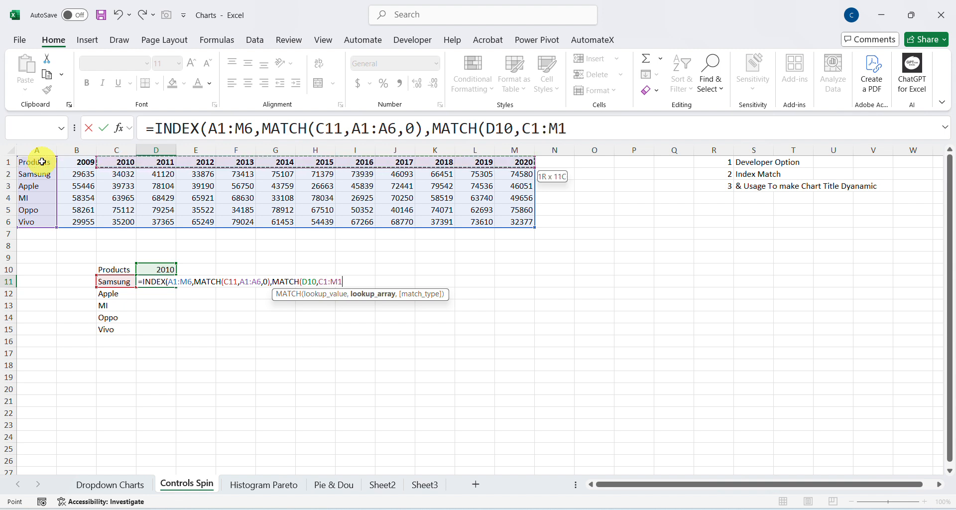
key("Left")
key("ctrl+shift+Right")
key("Left")
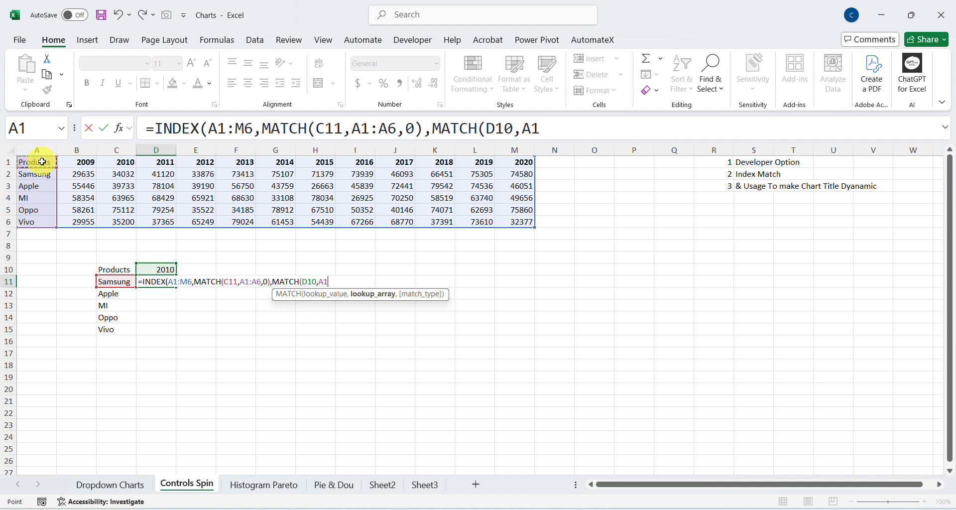
key("ctrl+shift+Right")
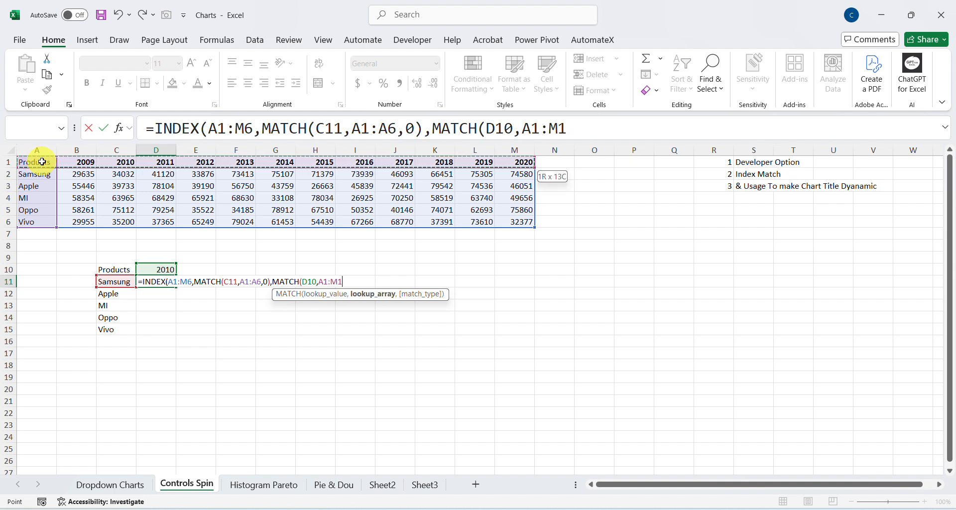
Complete the column MATCH with match type 0 for an exact match and enter the finished formula in D11
type(",")
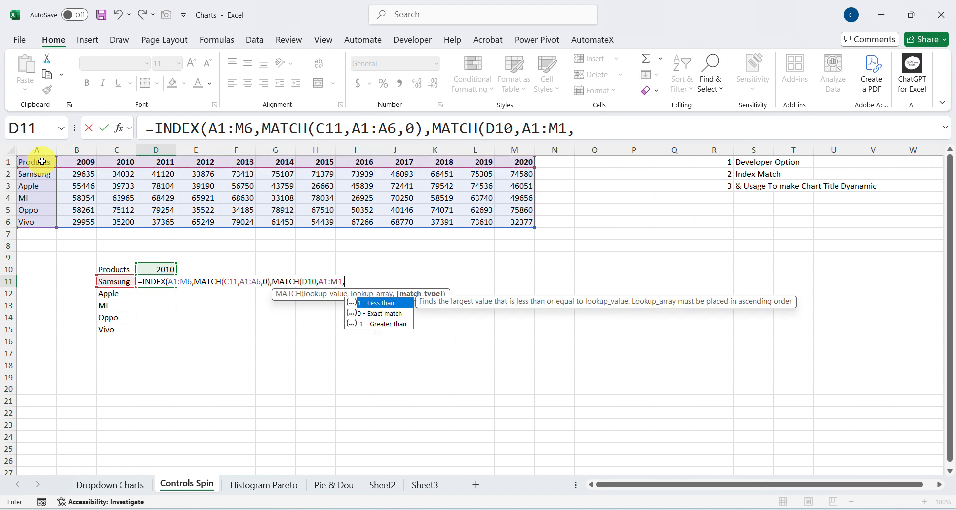
type("0")
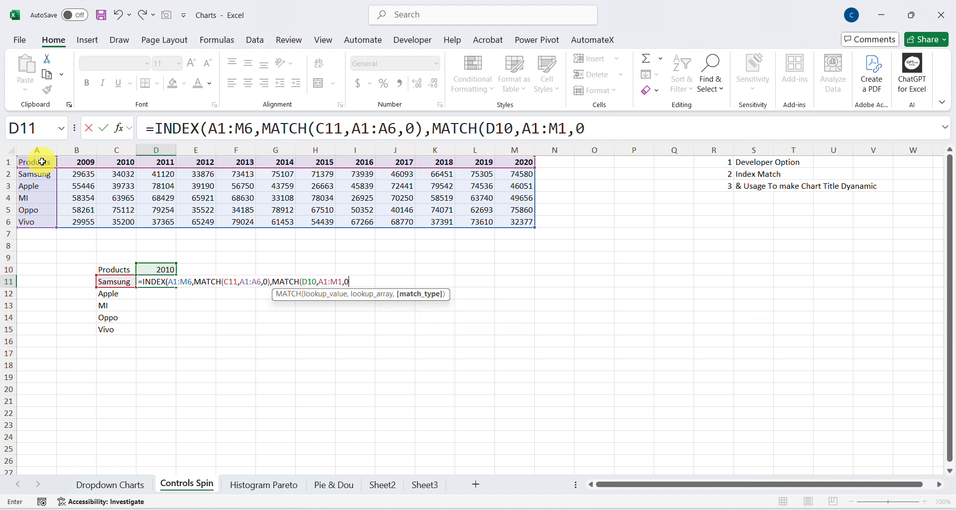
type("))")
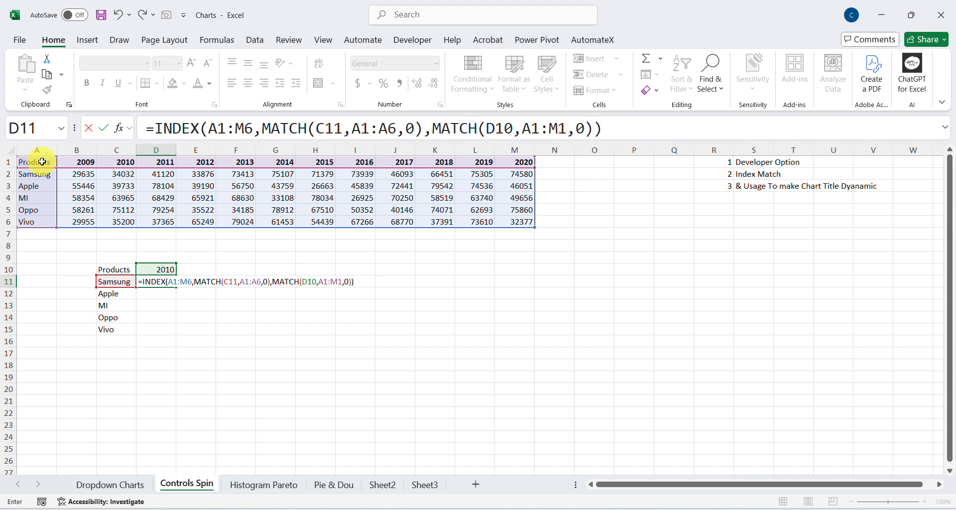
key("Return")
key("Up")
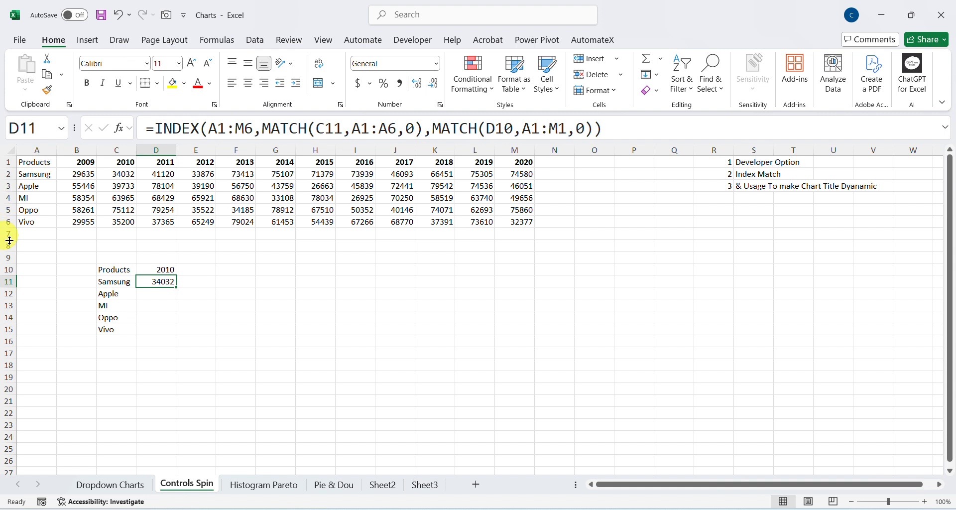
Fill the INDEX/MATCH formula from D11 down to D15 for the remaining products
double_click(175, 286)
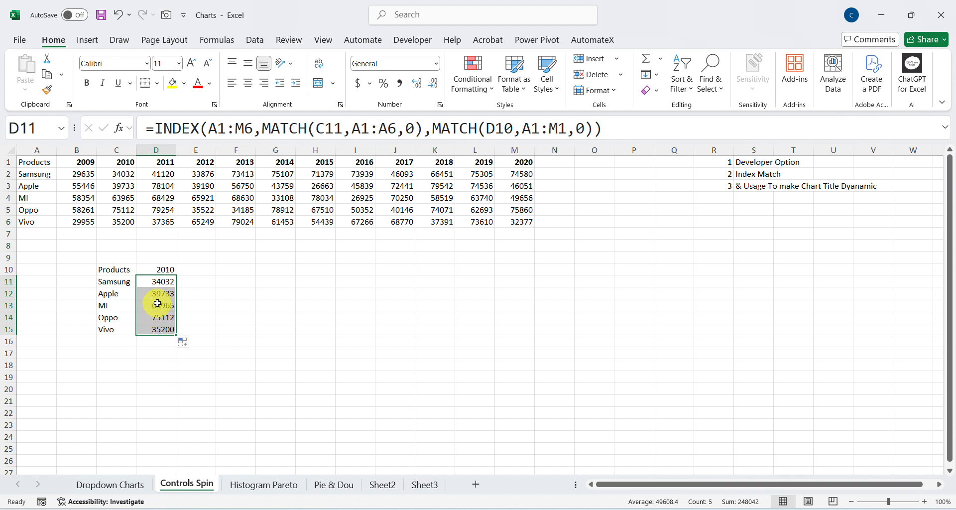
key("Up")
key("Down")
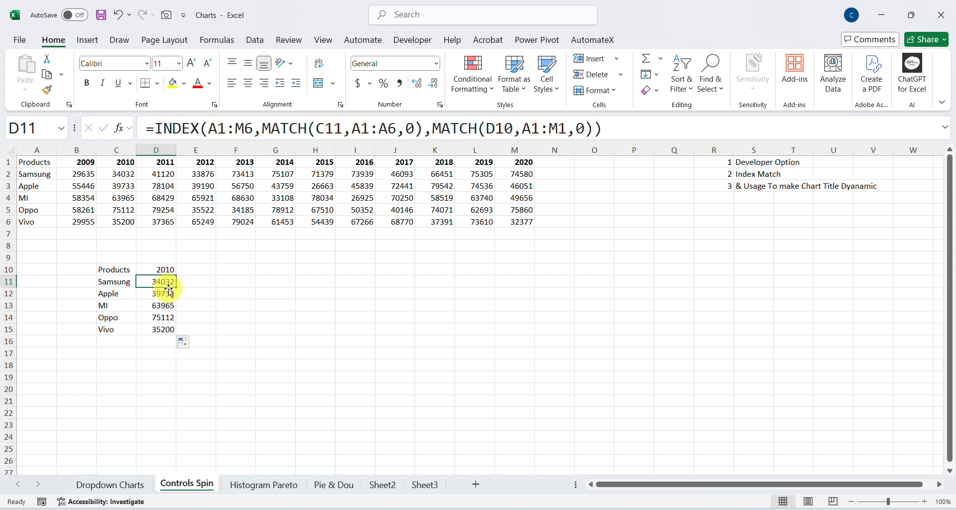
Set the year in cell D10 to 2020 to test the lookup formulas
key("Up")
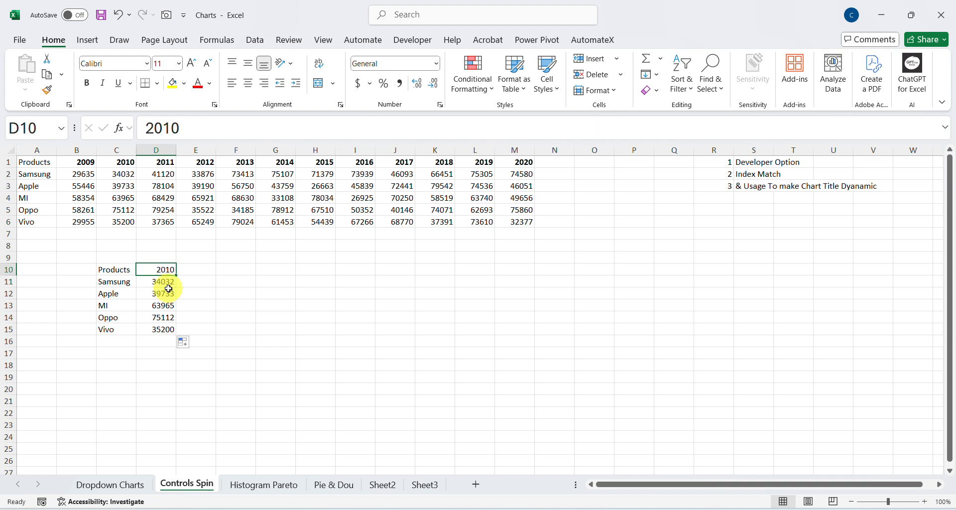
type("2020")
key("Return")
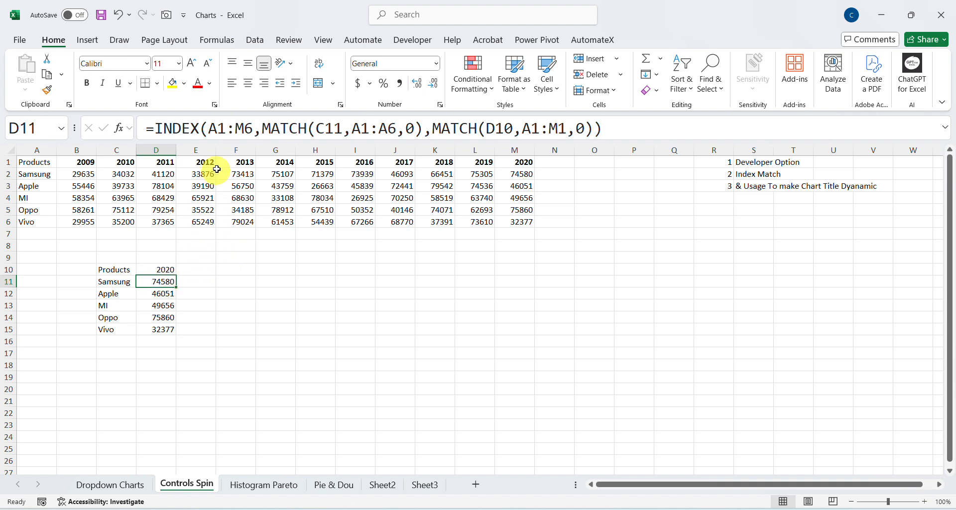
Make the INDEX array in D11's formula absolute as $A$1:$M$6
left_click(221, 130)
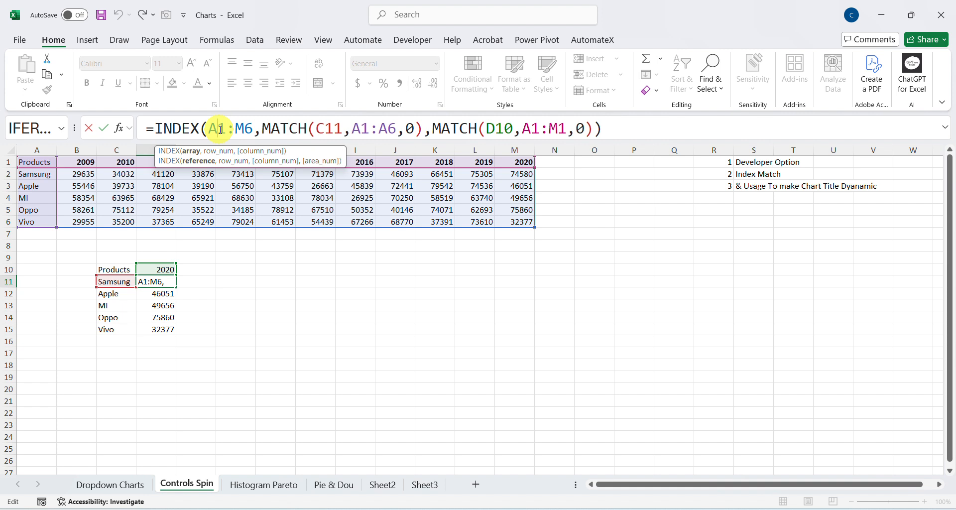
key("Left")
key("shift+Right")
key("shift+Right")
key("shift+Right")
key("shift+Right")
key("shift+Right")
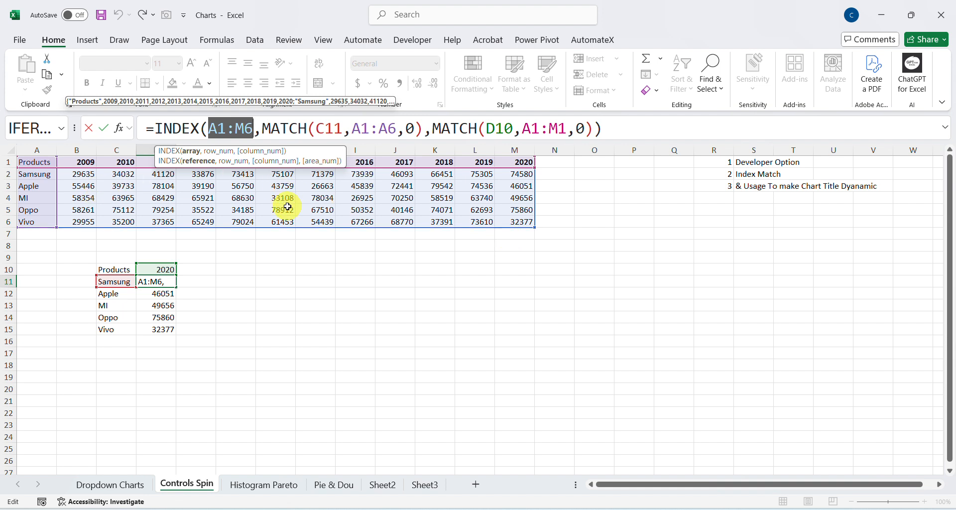
key("F4")
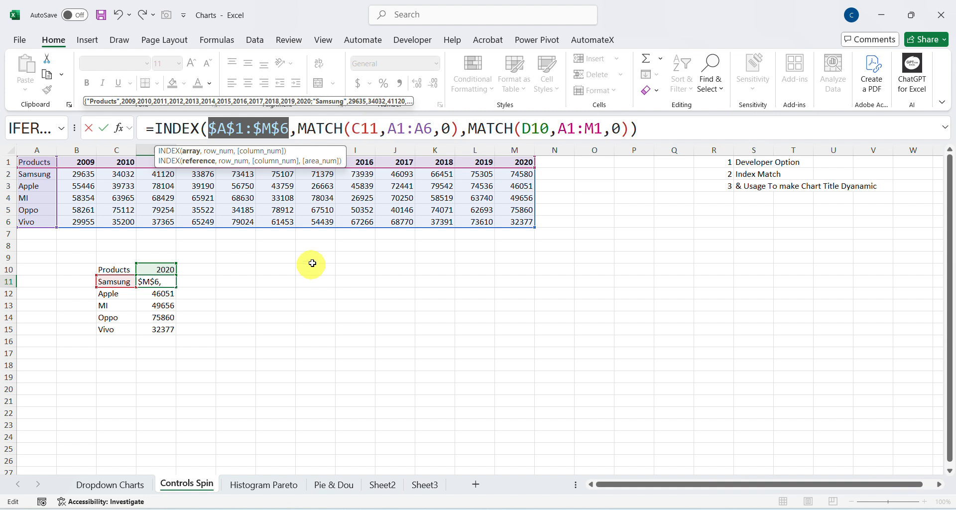
Make the product lookup range in the first MATCH of D11's formula absolute as $A$1:$A$6
left_click(371, 131)
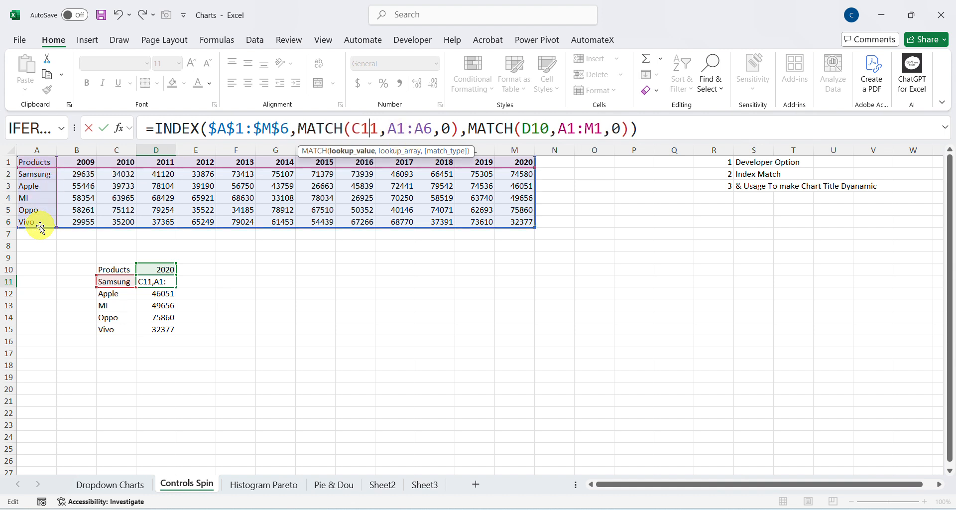
left_click(393, 132)
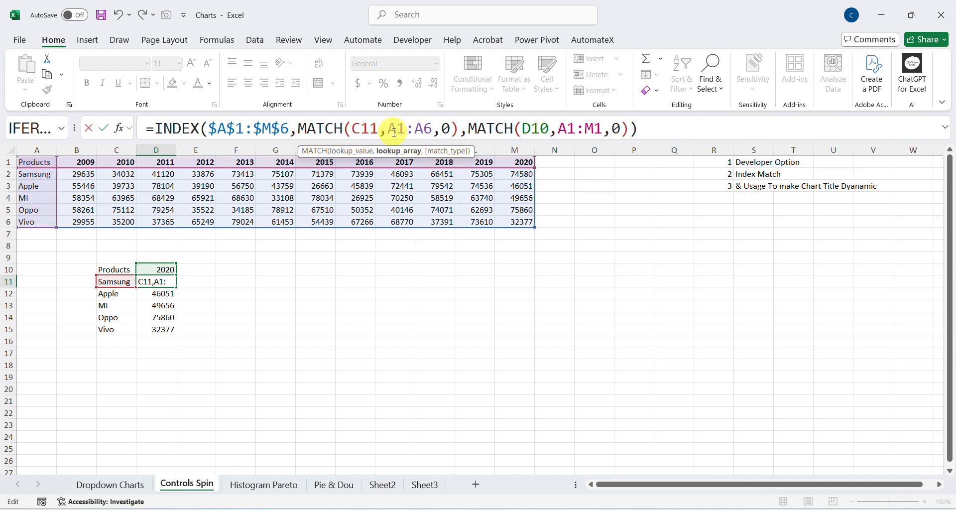
key("ctrl+shift+Right")
key("ctrl+shift+Right")
key("ctrl+shift+Right")
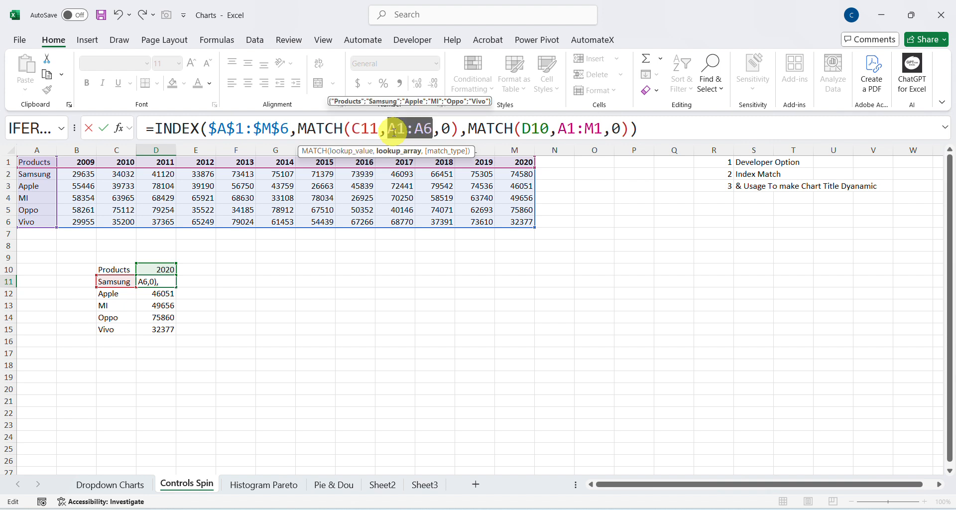
key("F4")
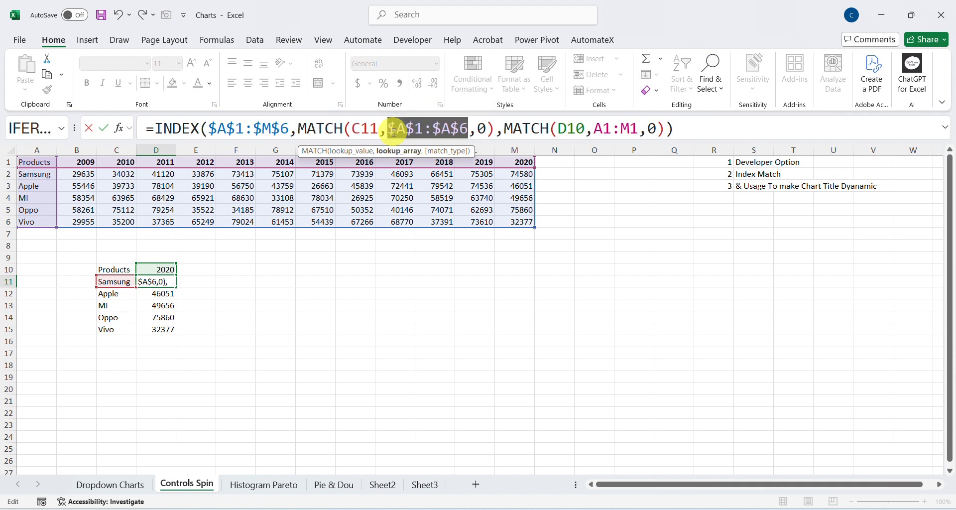
Make the year reference in the second MATCH of D11's formula absolute as $D$10
key("Right")
key("Right")
key("Right")
key("Right")
key("Right")
key("Right")
key("Right")
key("Right")
key("Right")
key("Right")
key("Right")
key("Right")
key("Right")
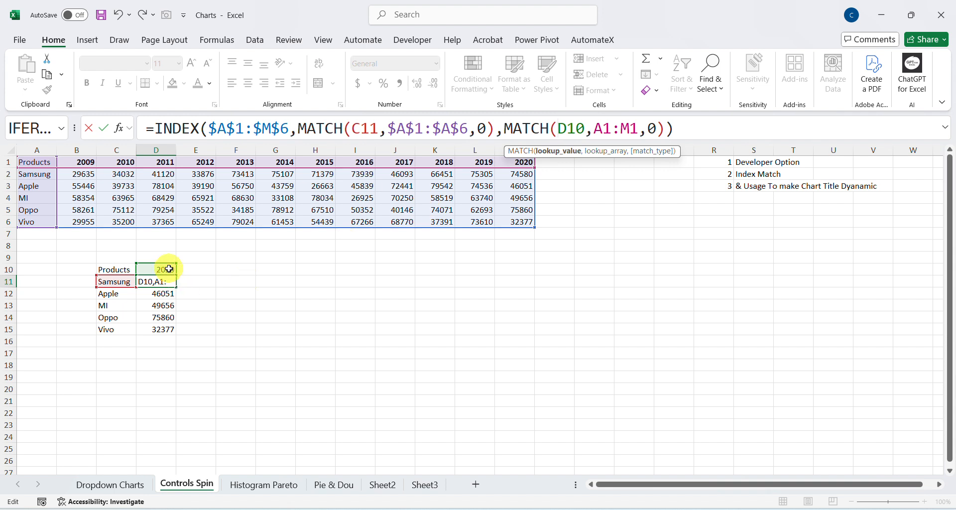
key("shift+Right")
key("shift+Right")
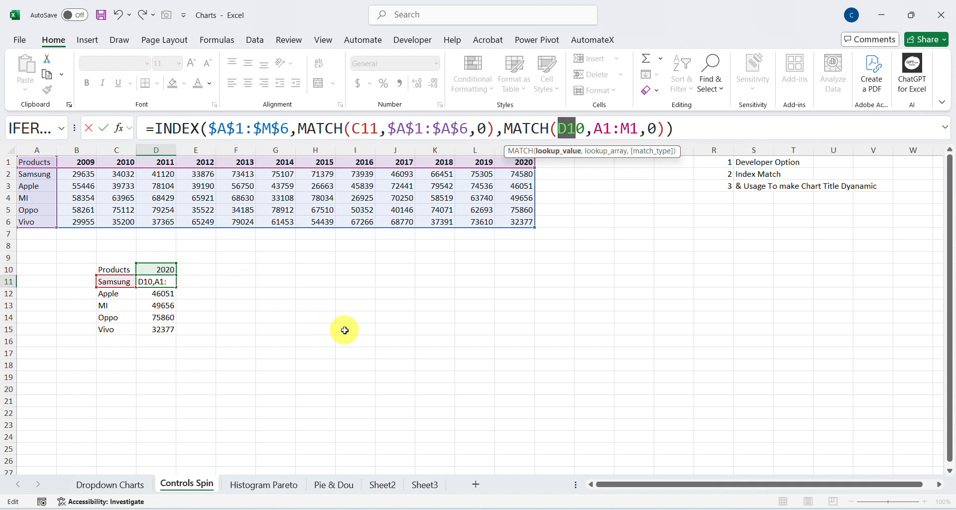
key("shift+Right")
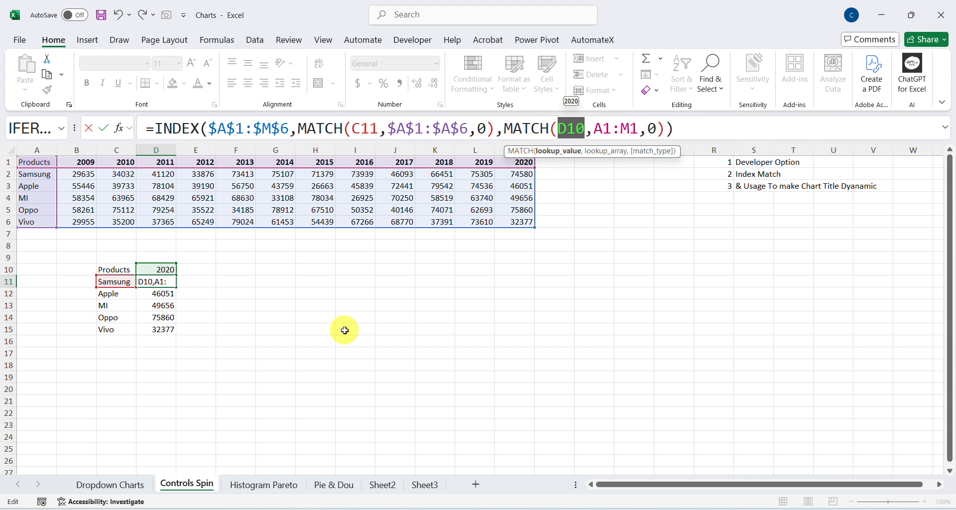
key("F4")
Make the header range in the second MATCH absolute as $A$1:$M$1 and enter the formula in D11
key("Right")
key("Right")
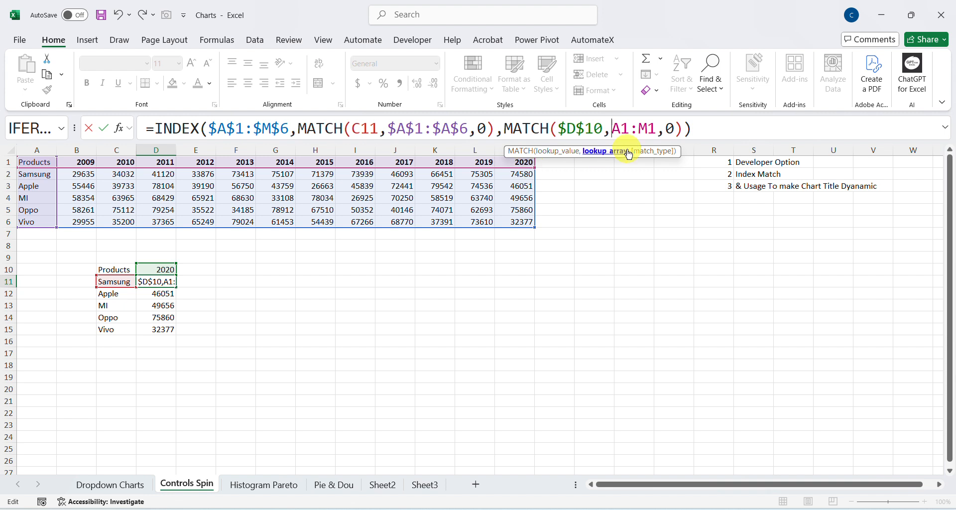
key("shift+Right")
key("shift+Right")
key("shift+Right")
key("shift+Right")
key("shift+Right")
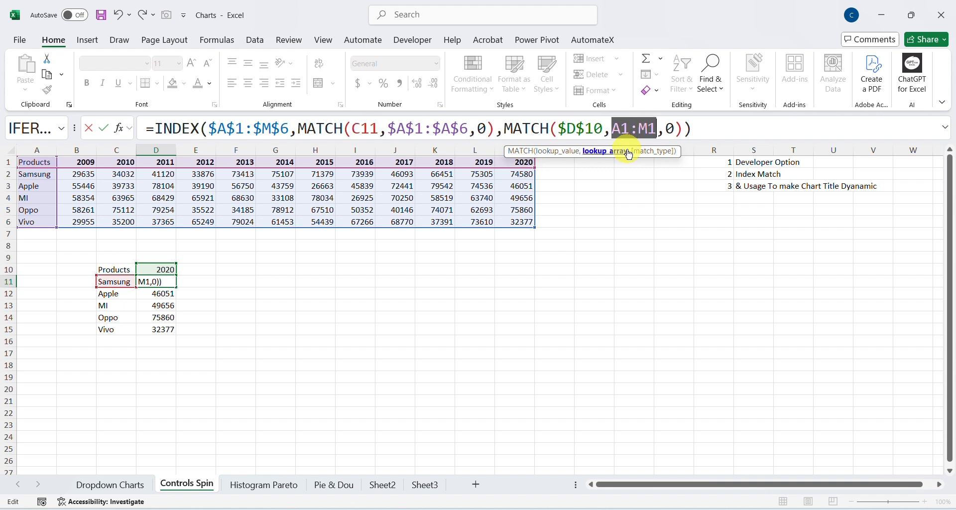
key("F4")
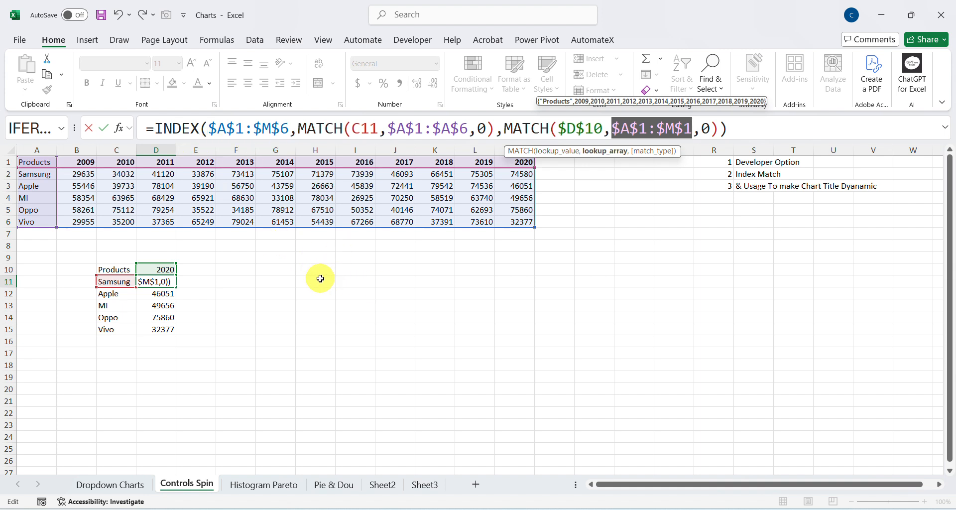
key("Return")
Copy the corrected formula from D11 into D12:D15, replacing the relative-reference versions
key("Up")
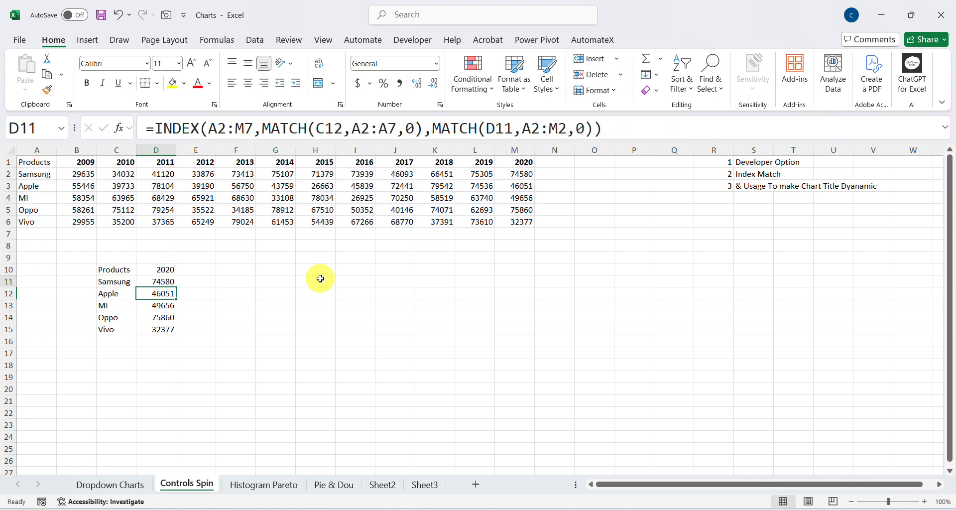
key("ctrl+c")
key("Down")
key("shift+Down")
key("shift+Down")
key("shift+Down")
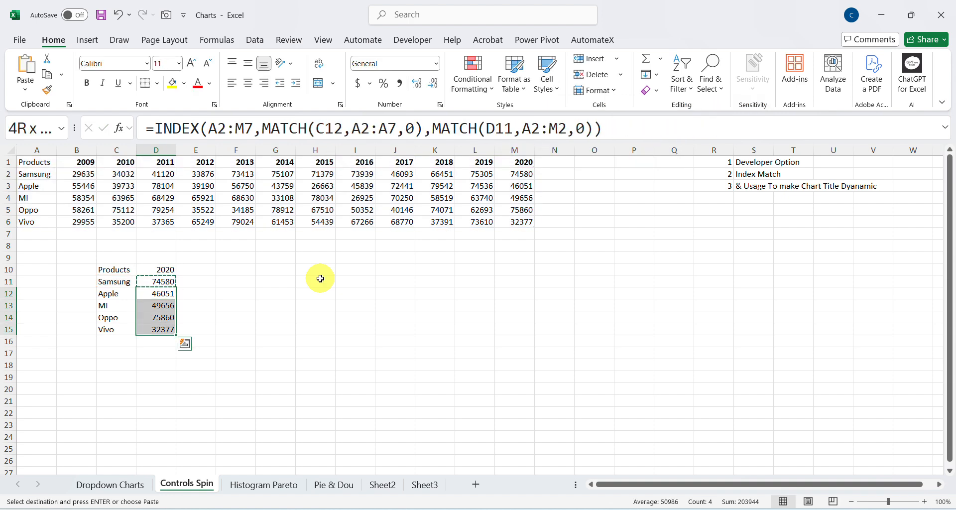
key("ctrl+v")
key("Down")
key("Up")
key("Up")
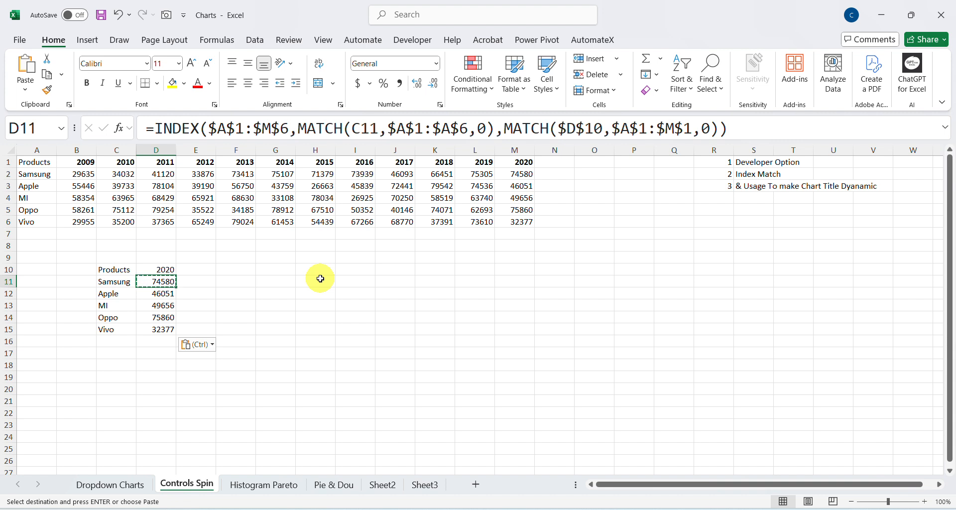
Set the year in cell D10 to 2019 to test the absolute-reference formulas
key("Up")
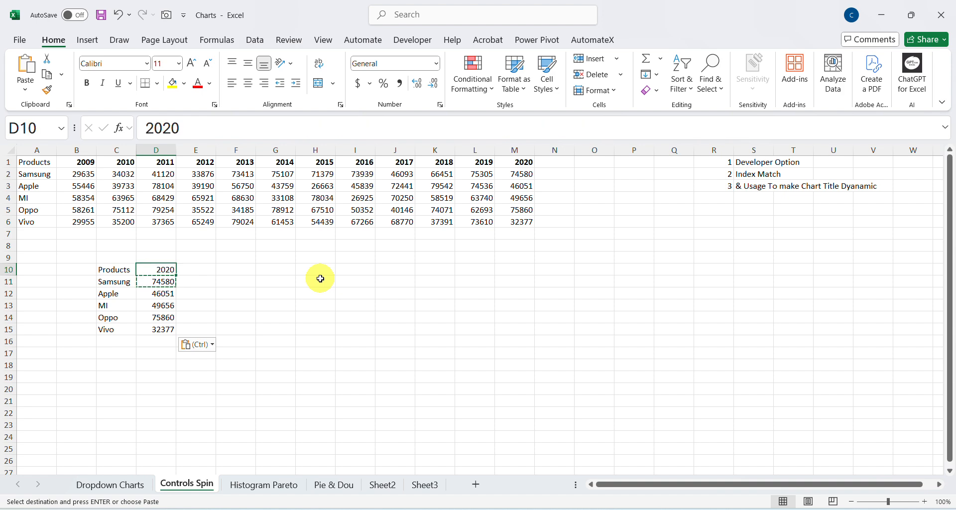
type("2019")
key("Return")
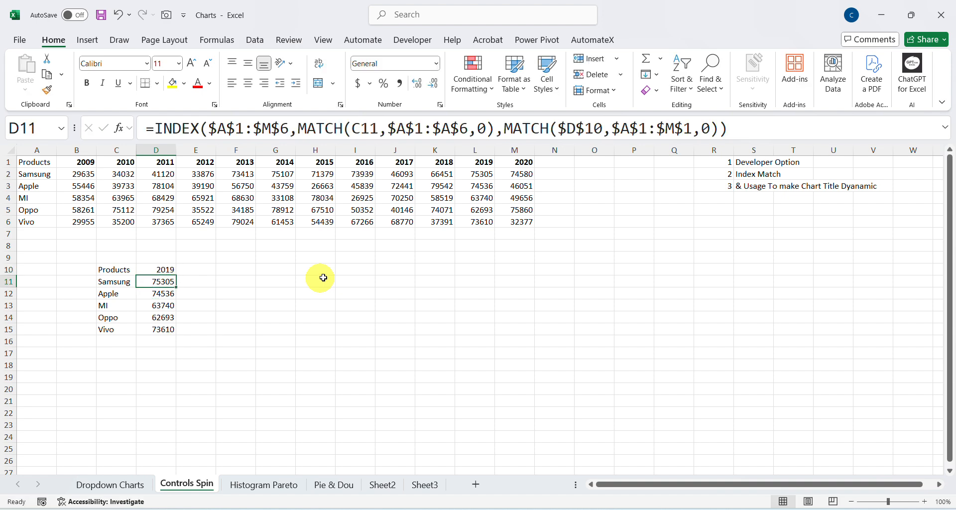
key("Up")
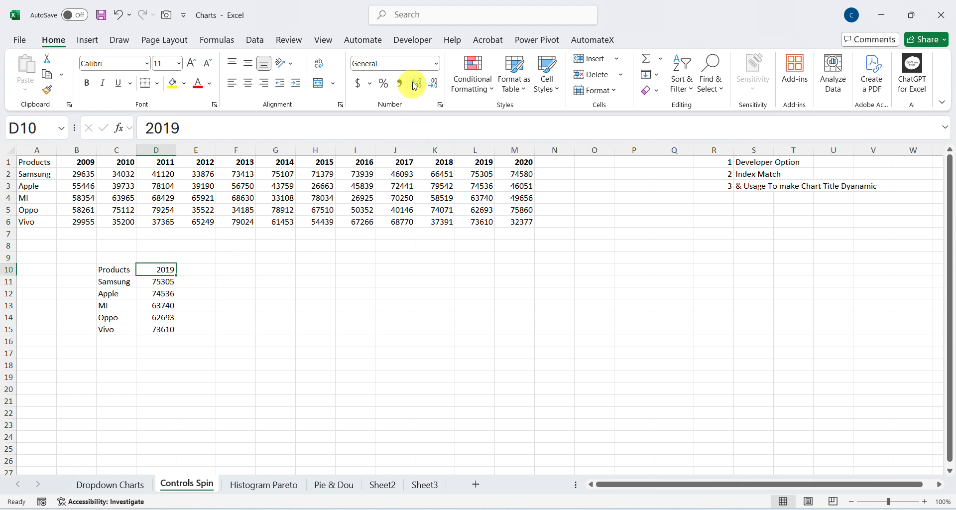
left_click(418, 48)
left_click(417, 47)
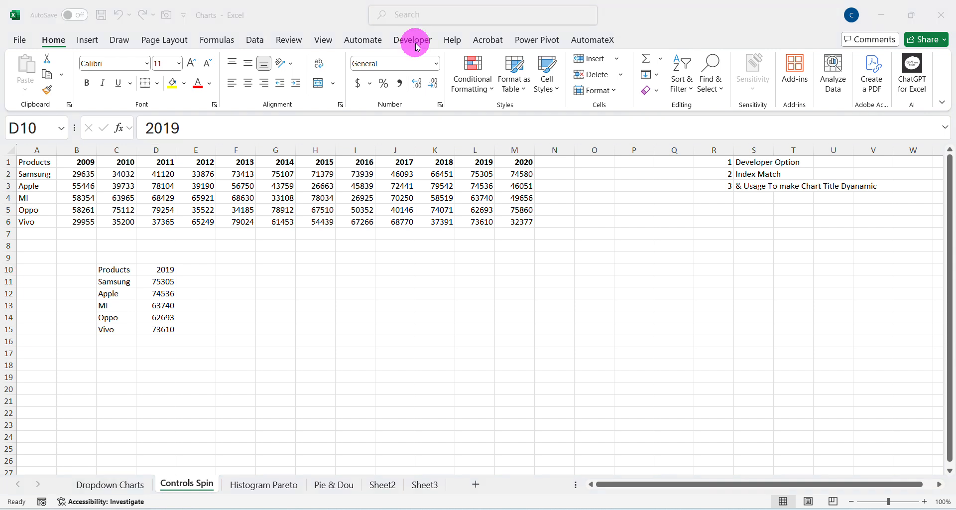
left_click(411, 41)
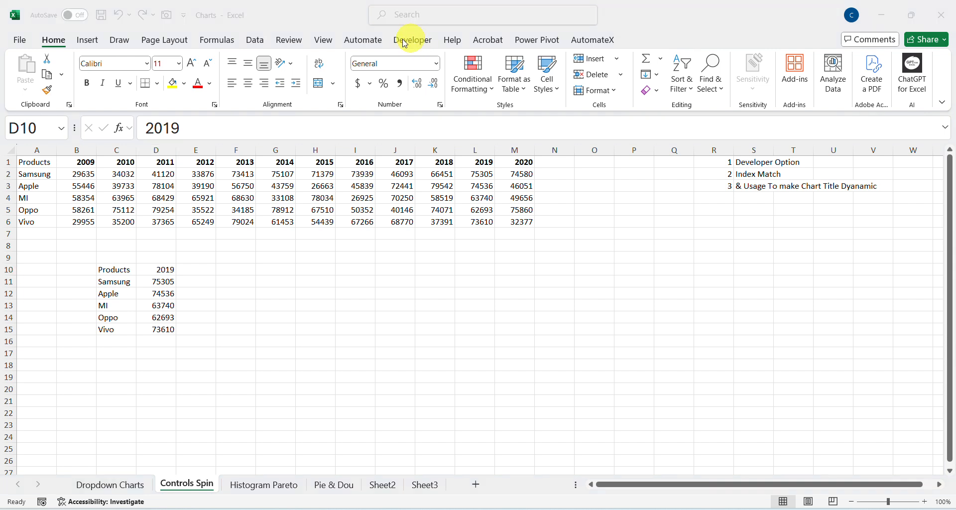
left_click(356, 39)
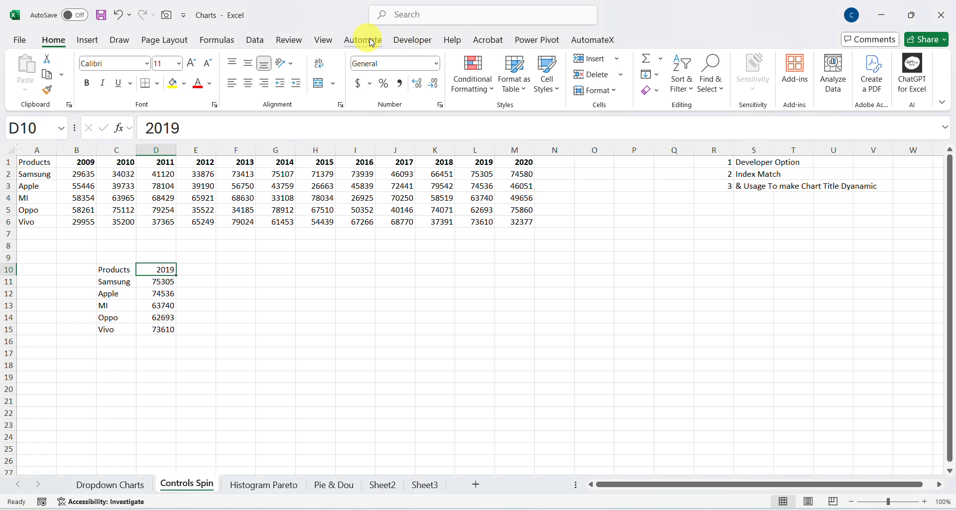
left_click(411, 42)
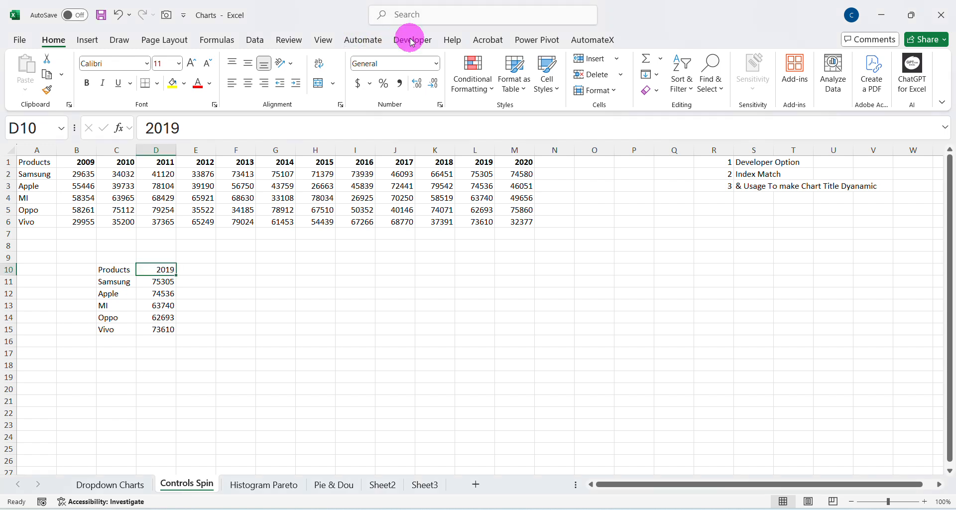
left_click(201, 43)
left_click(201, 43)
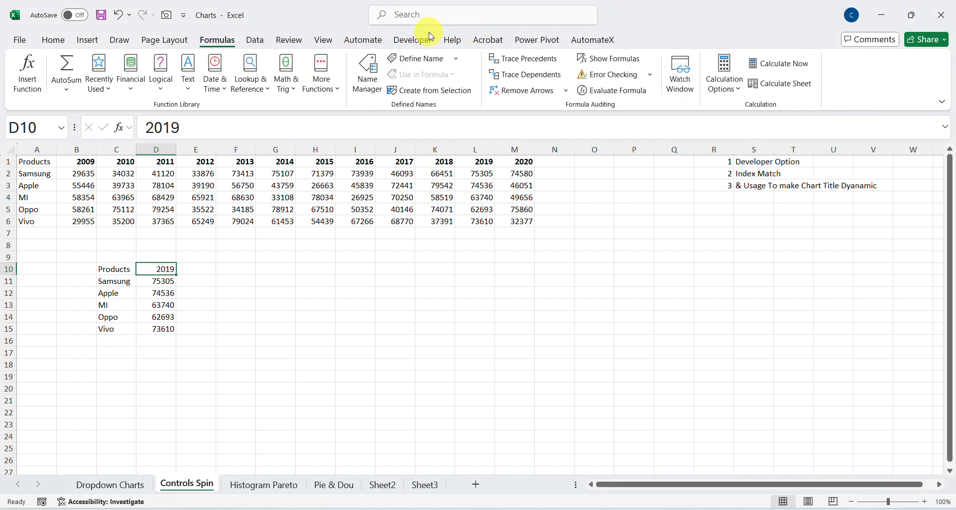
left_click_drag(476, 27, 560, 29)
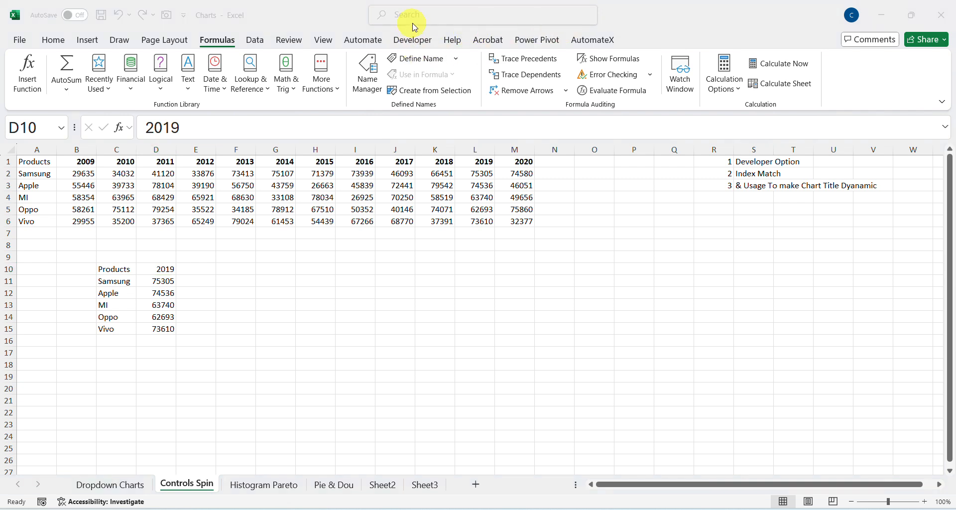
Insert a spin button form control beside the helper table, covering about cells F9 to G12
left_click(412, 39)
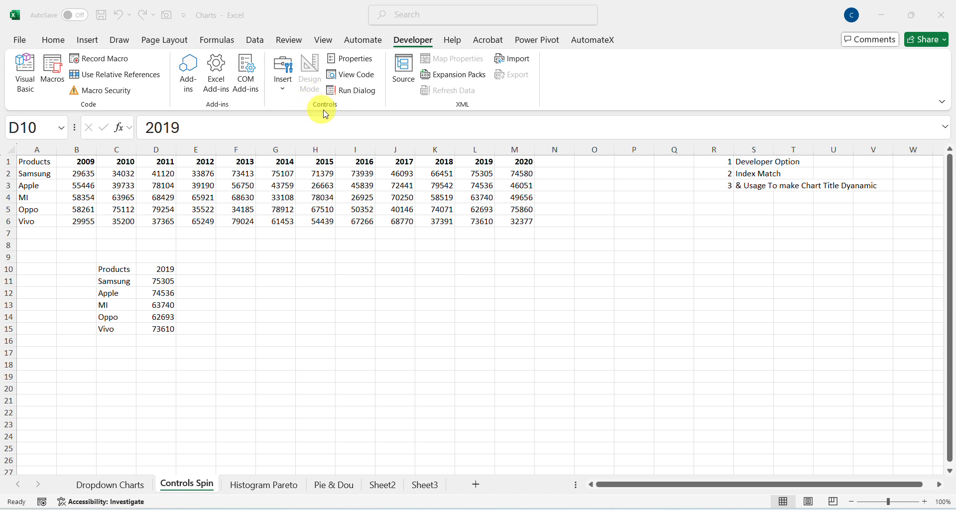
left_click(281, 84)
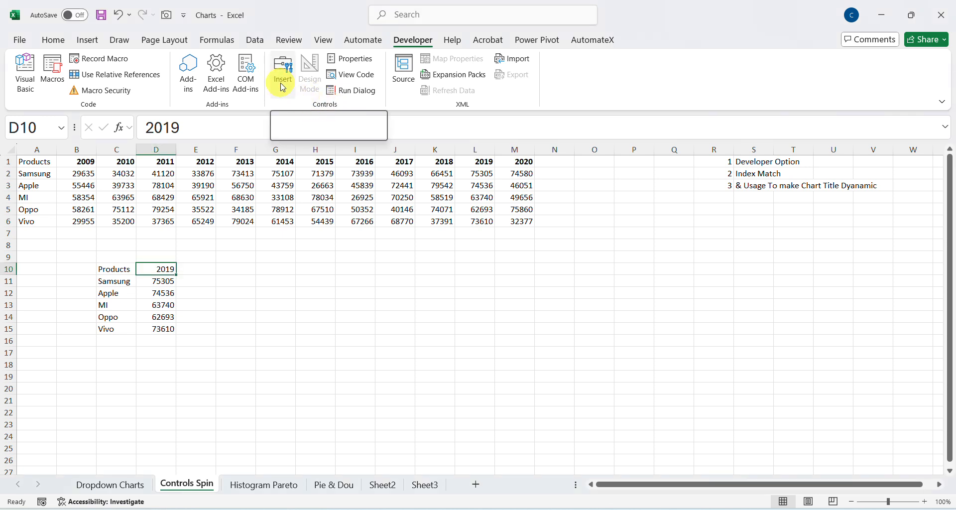
left_click(283, 88)
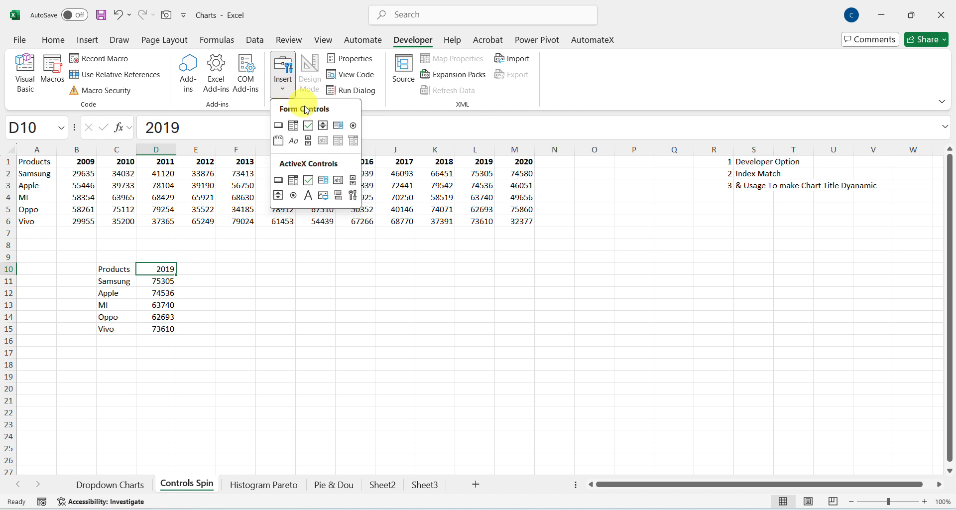
left_click(324, 129)
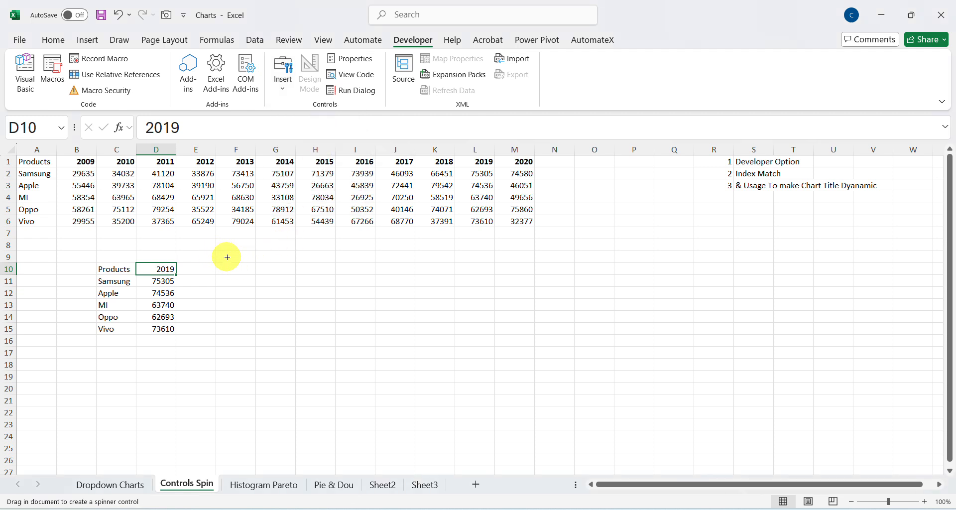
left_click_drag(228, 257, 286, 298)
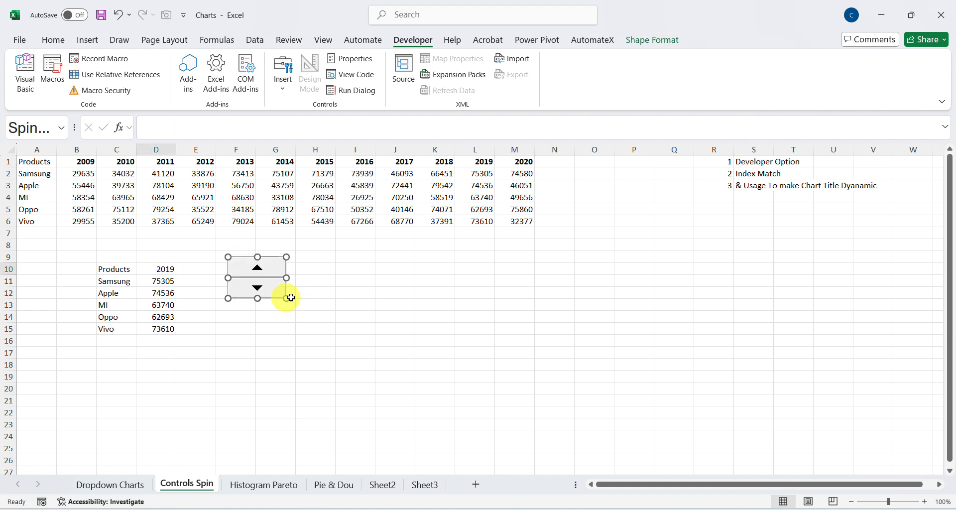
left_click(338, 294)
Set the spin button's current value to 2009, minimum value to 2009 and maximum value to 2020 in its format settings
left_click(273, 284)
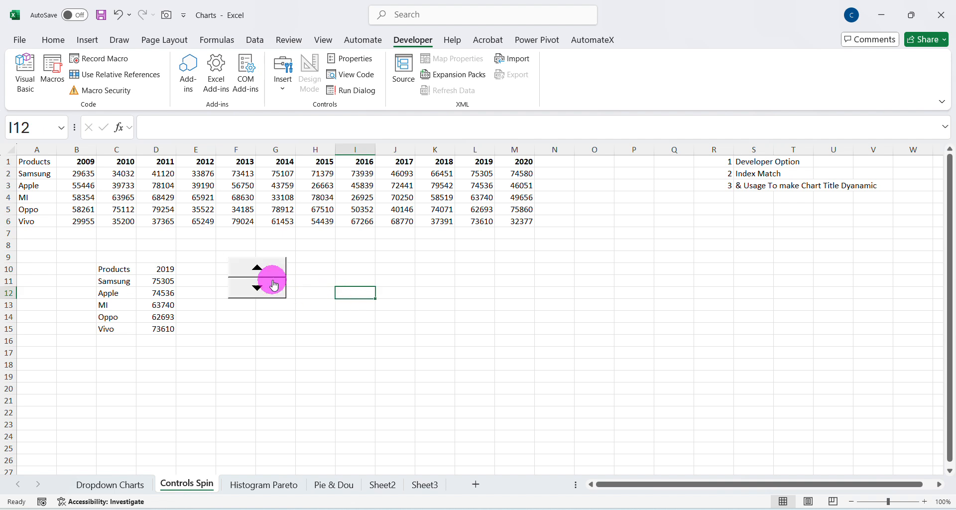
left_click(267, 275)
right_click(266, 273)
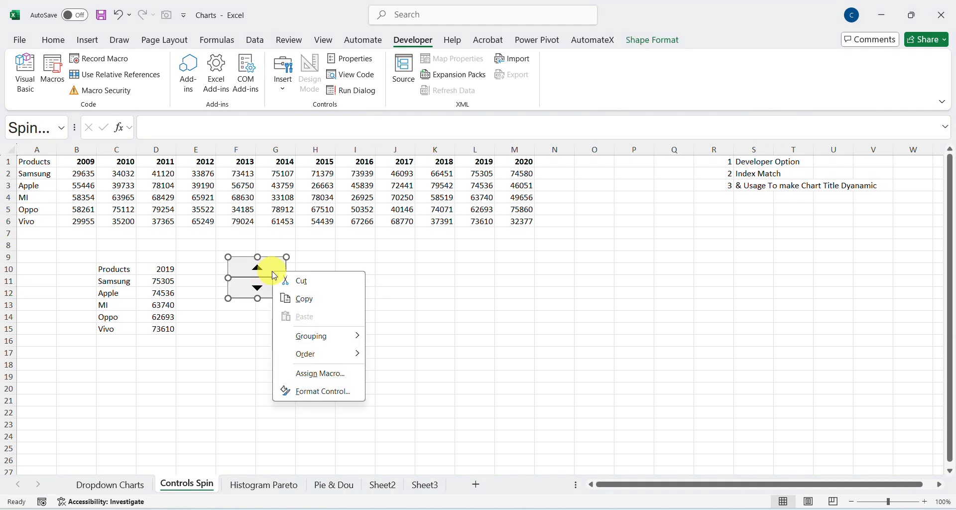
left_click(332, 391)
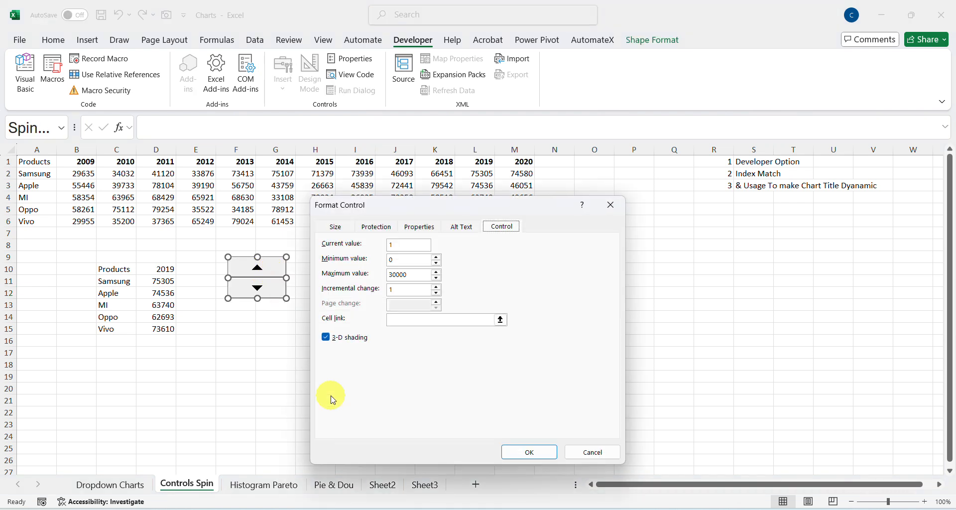
left_click(413, 250)
left_click(418, 262)
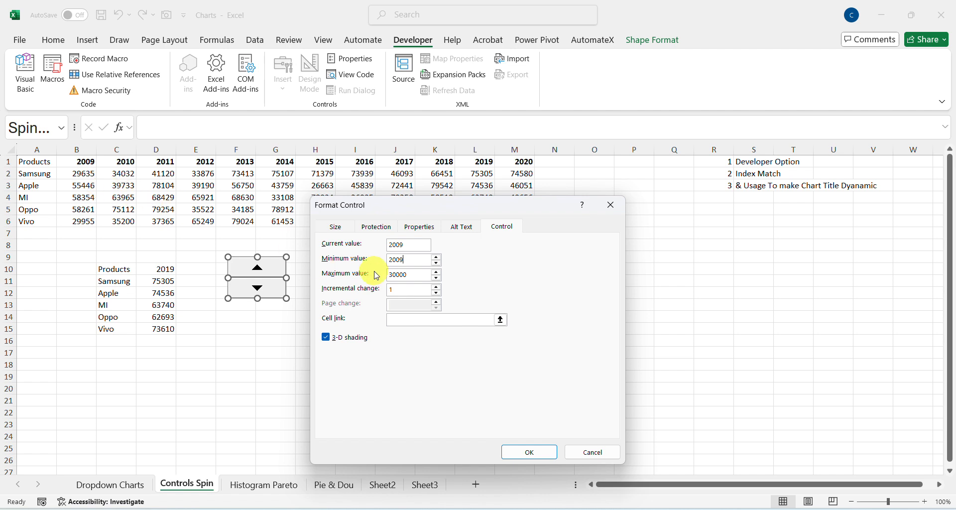
left_click(420, 274)
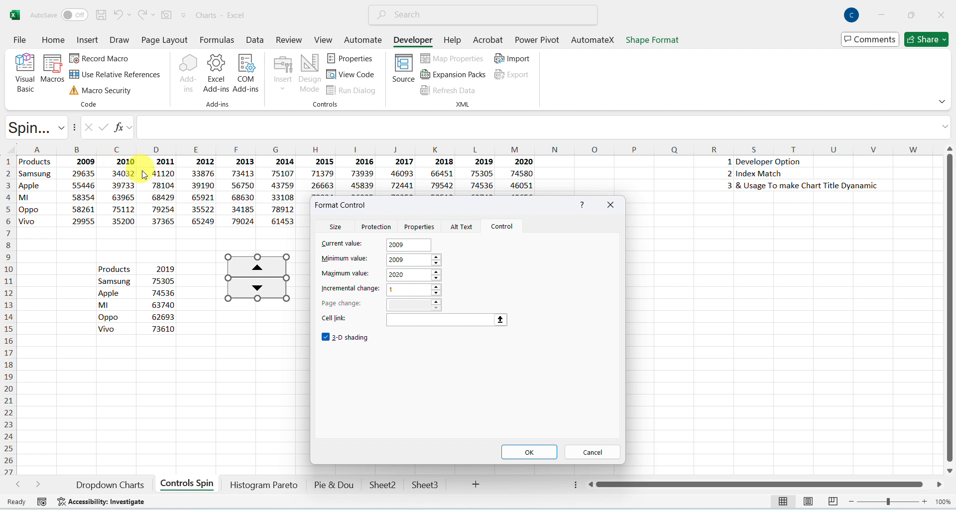
Link the spin button to cell $D$10, turn off its 3-D shading and apply the control settings
left_click(401, 289)
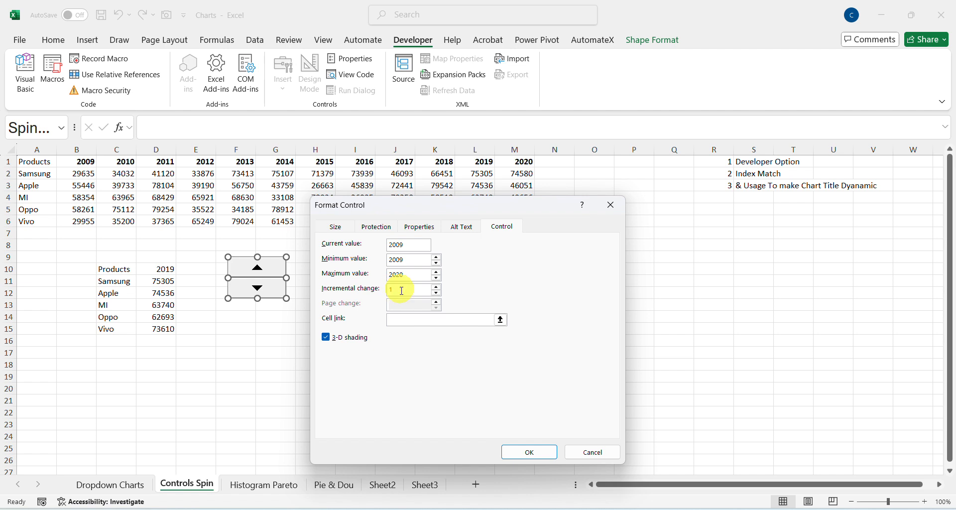
left_click(410, 320)
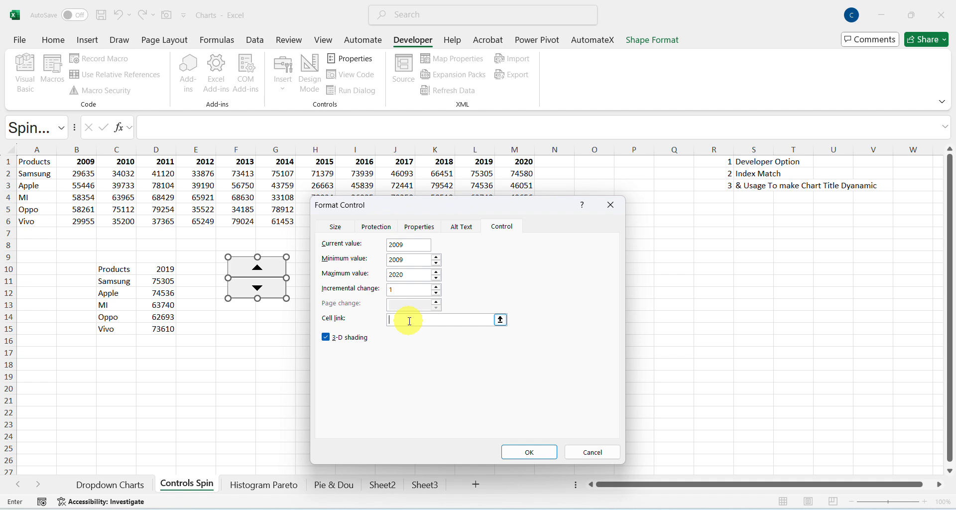
left_click(158, 269)
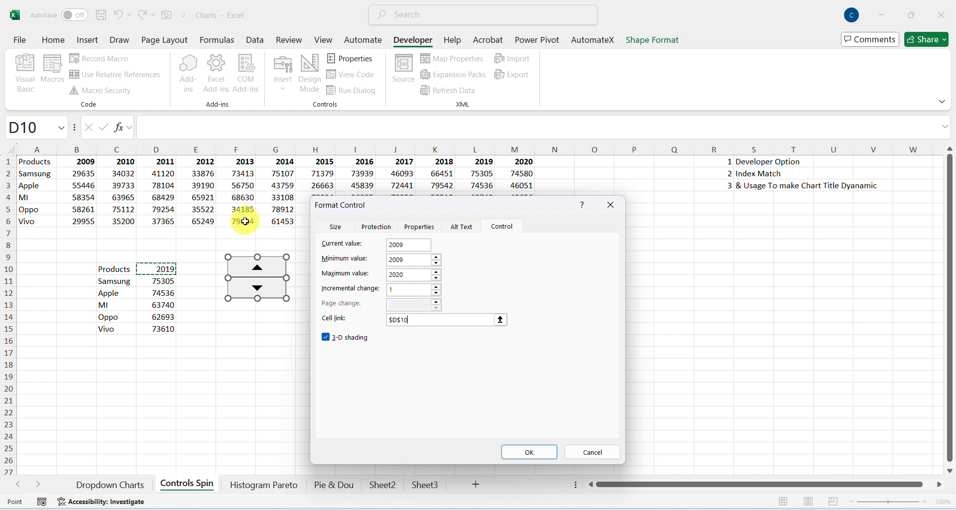
left_click(326, 337)
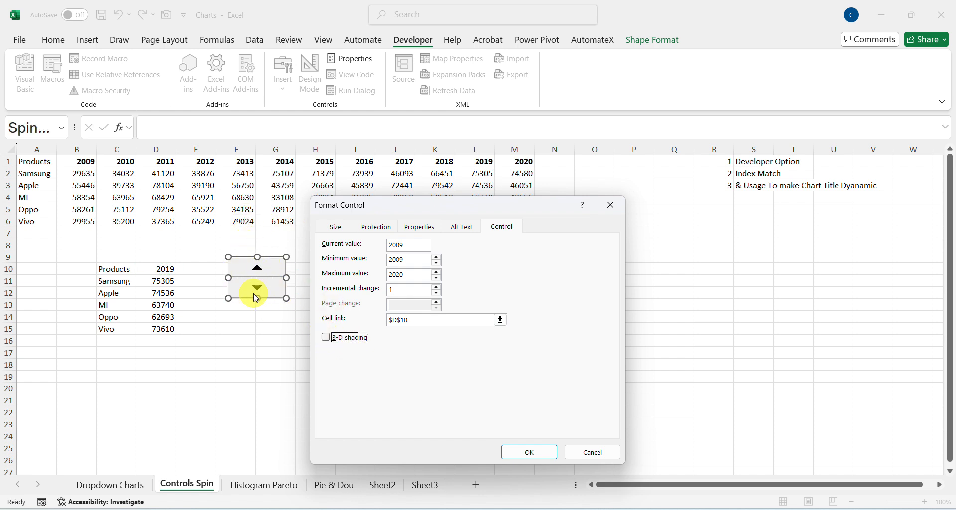
left_click(325, 338)
left_click(326, 338)
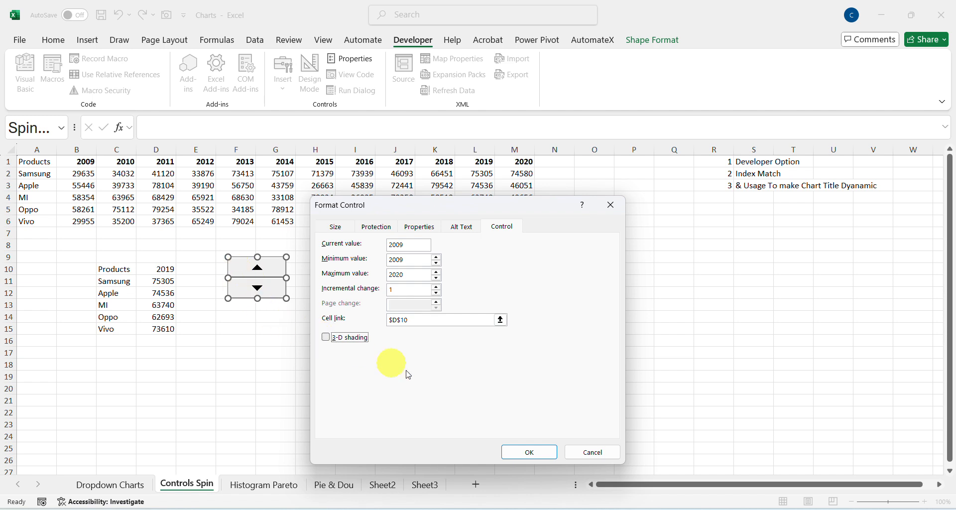
left_click(529, 452)
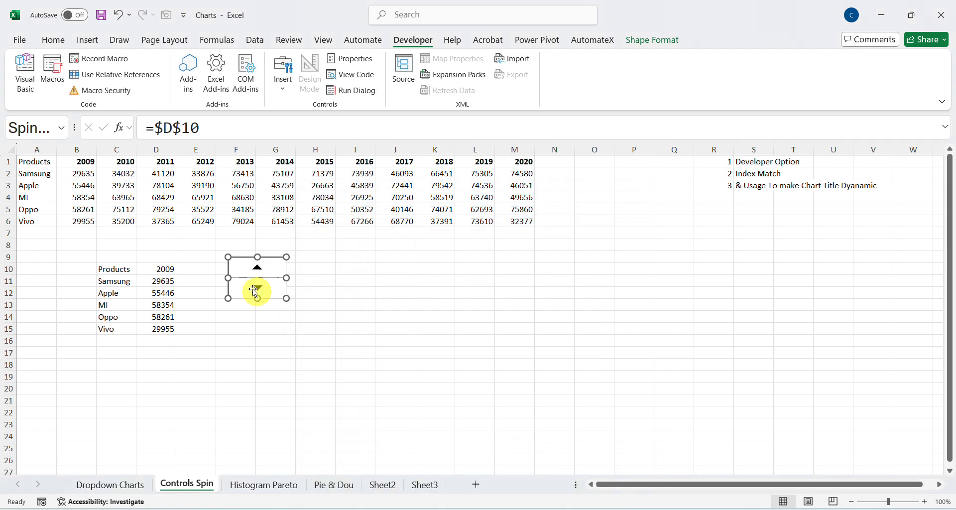
Turn the spin button's 3-D shading back on and deselect the control
right_click(276, 268)
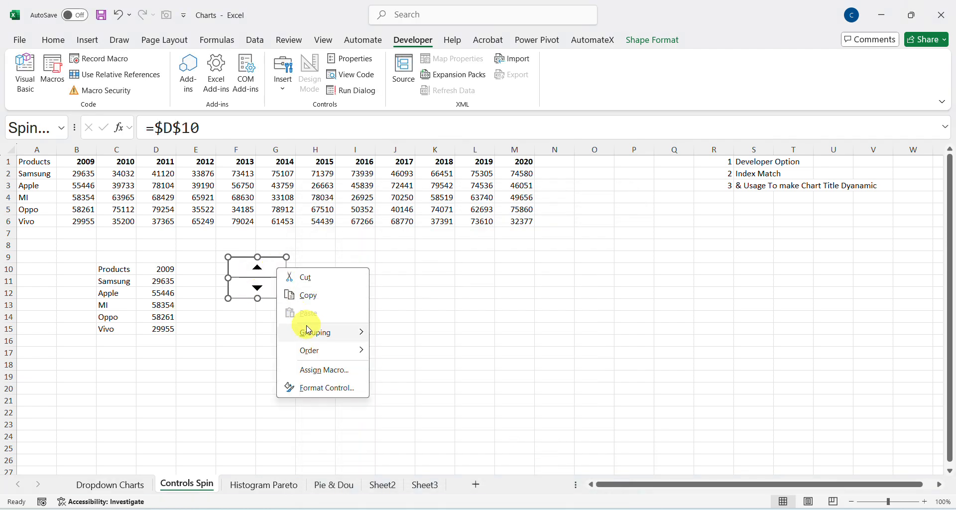
left_click(337, 390)
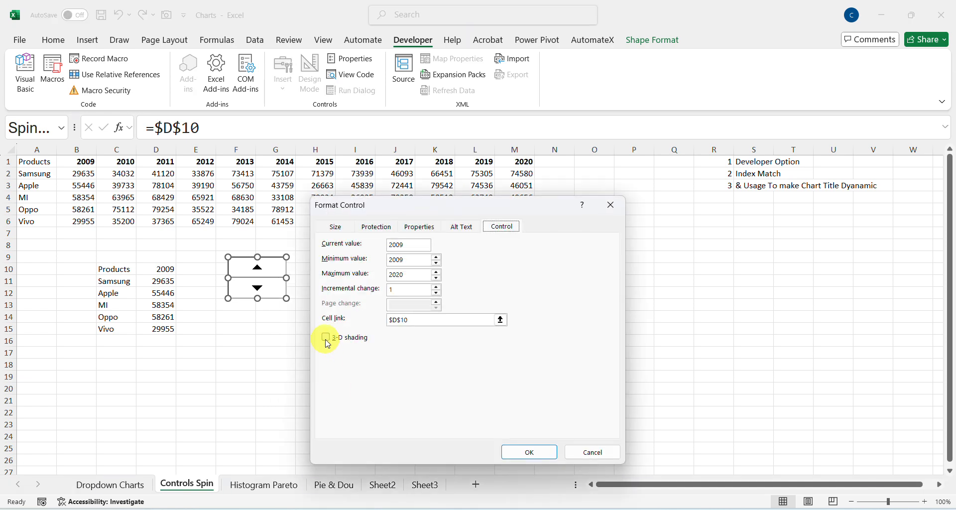
left_click(326, 337)
left_click(538, 451)
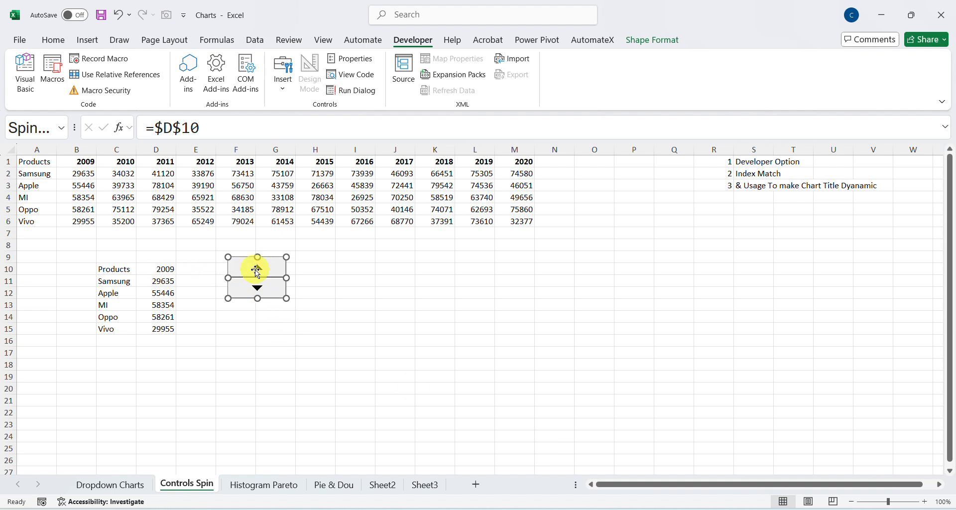
left_click(354, 280)
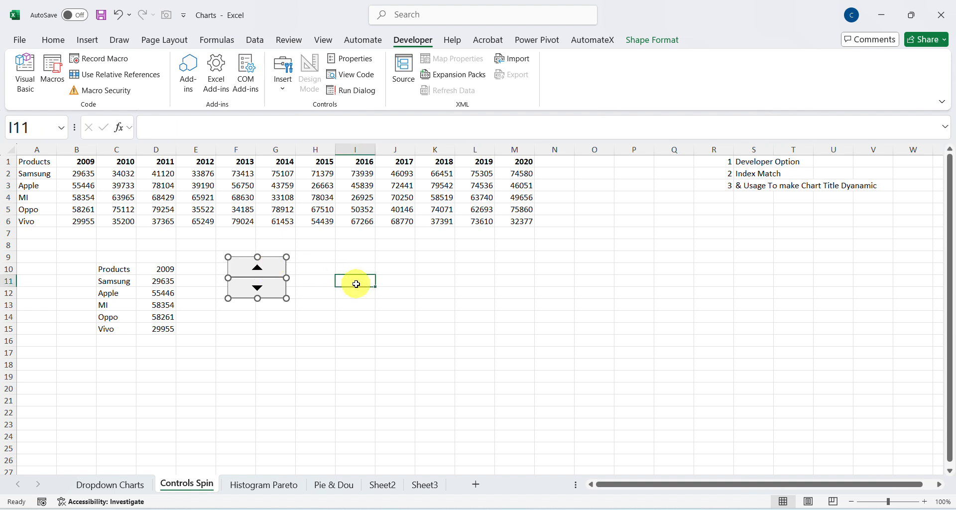
Advance the year to 2010 with the spin button and check the helper values against the source table's 2010 column
left_click(258, 267)
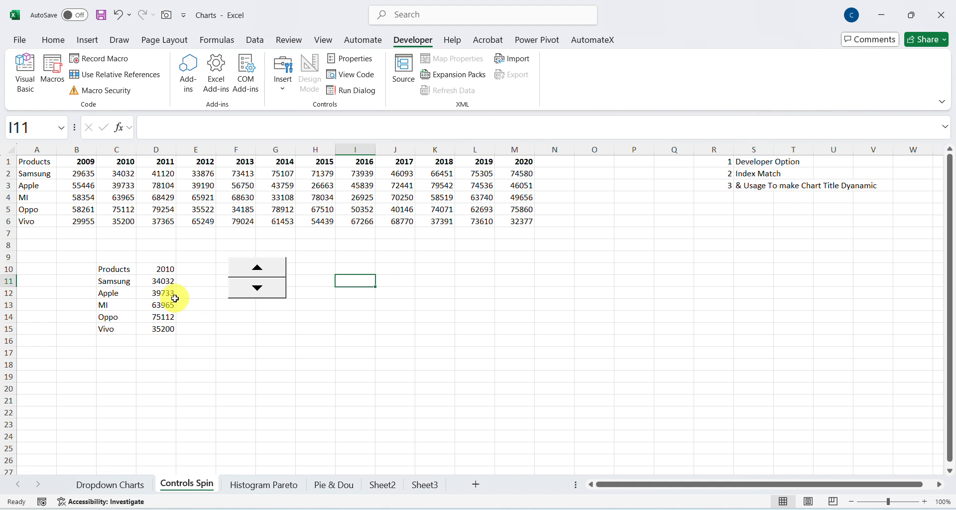
left_click(126, 190)
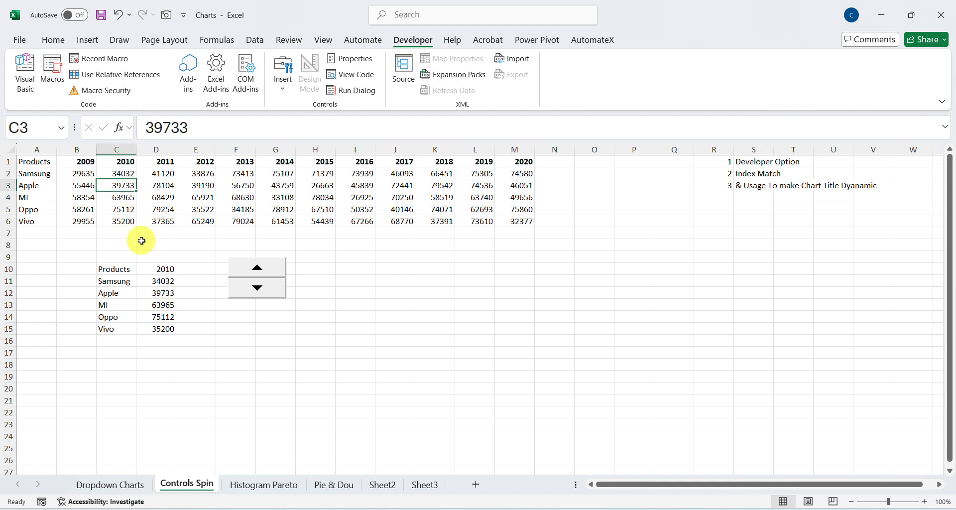
left_click(157, 305)
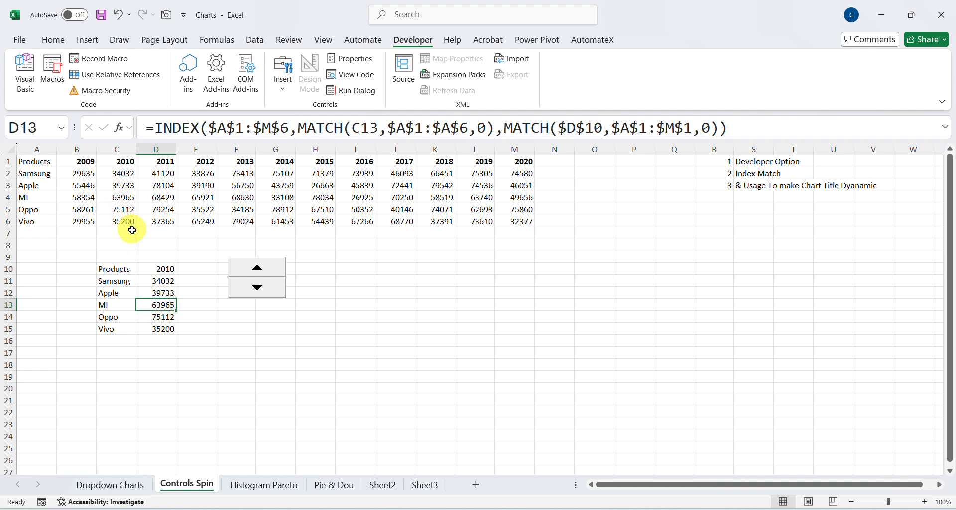
Advance the spin button year by year until cell D10 reaches 2020
left_click(261, 271)
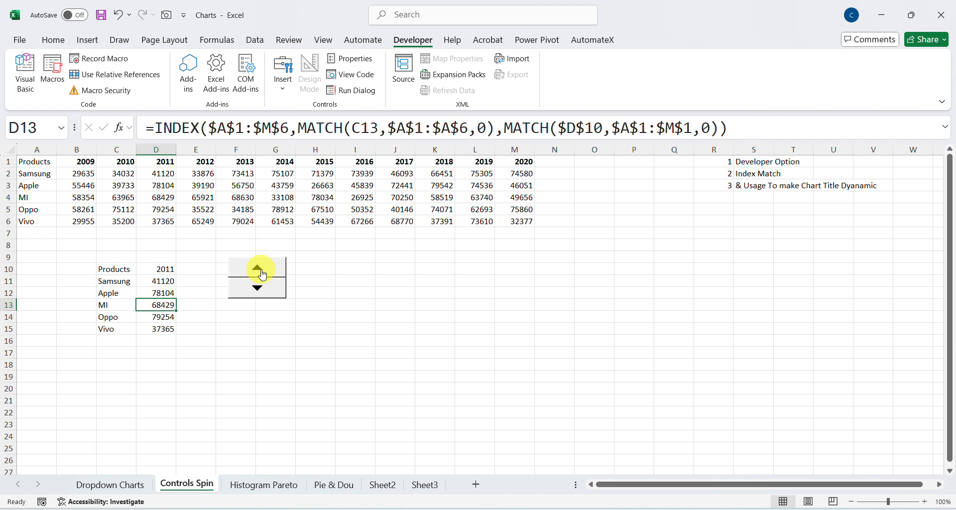
left_click(263, 274)
left_click(262, 274)
left_click(261, 269)
left_click(260, 270)
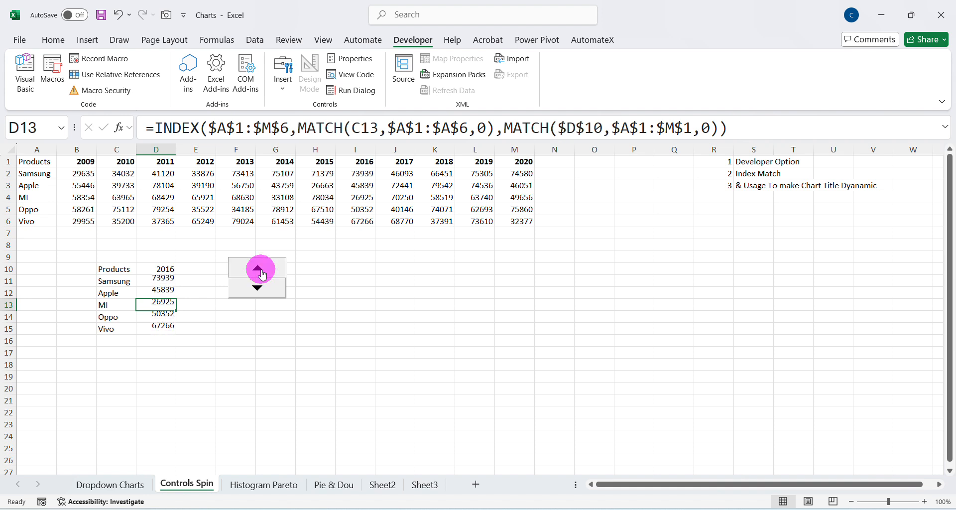
left_click(261, 270)
left_click(261, 270)
left_click(263, 273)
left_click(262, 274)
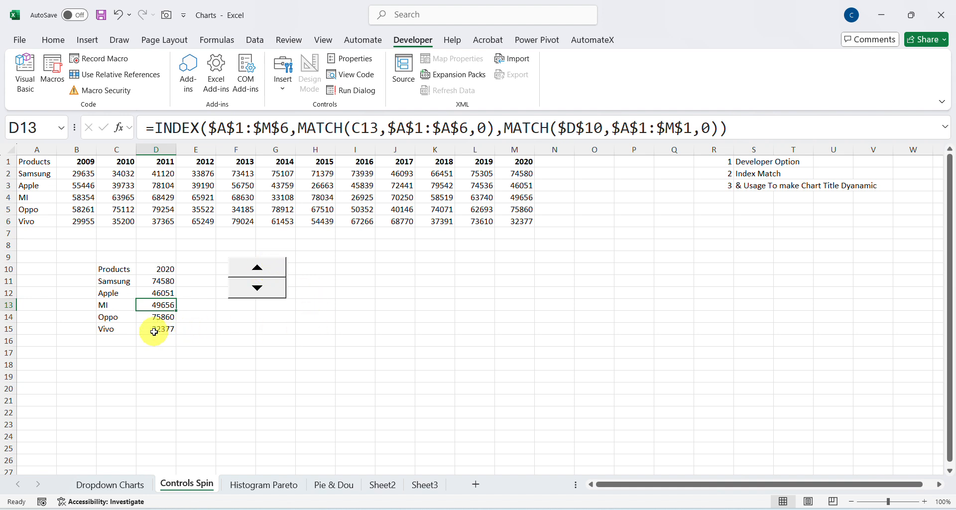
Insert a clustered column chart from the helper table range C10:D15
key("Up")
key("Up")
key("Up")
key("Left")
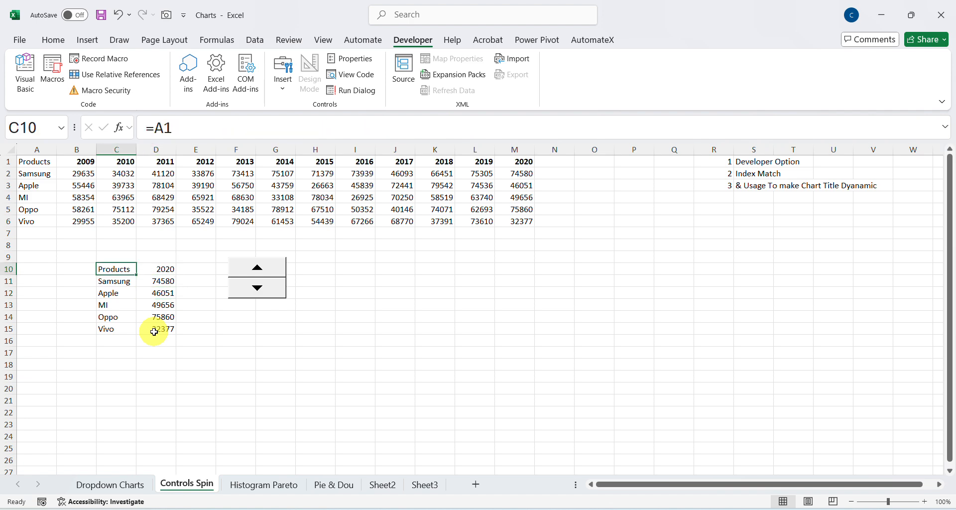
key("shift+Right")
key("ctrl+shift+Down")
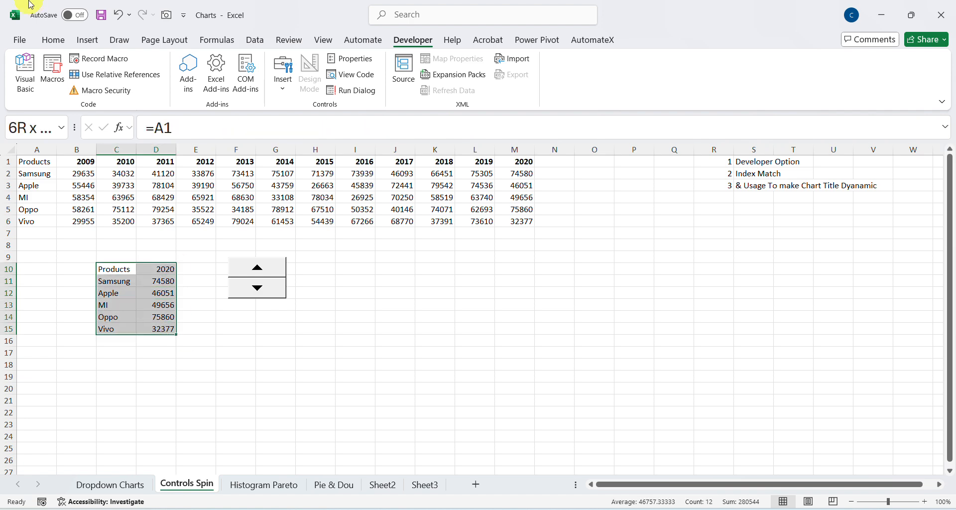
left_click(87, 41)
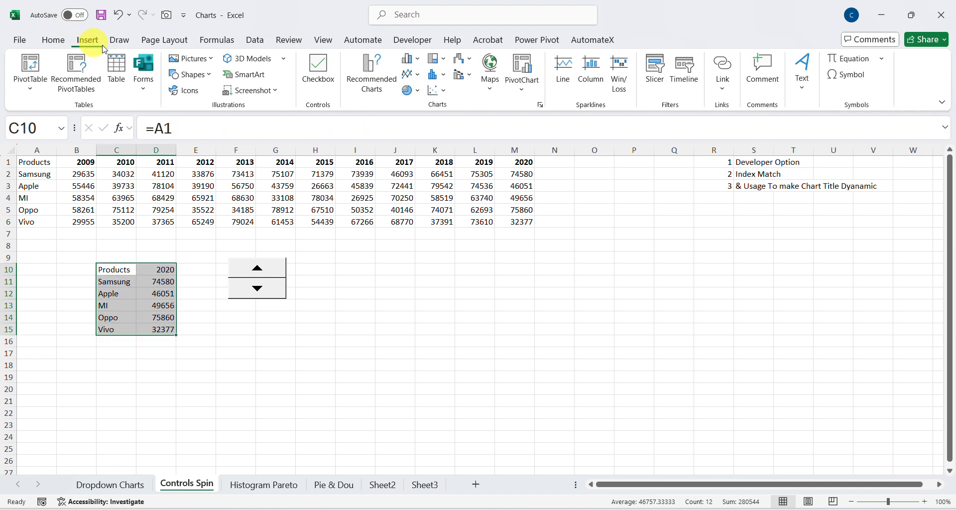
left_click(420, 63)
left_click(426, 101)
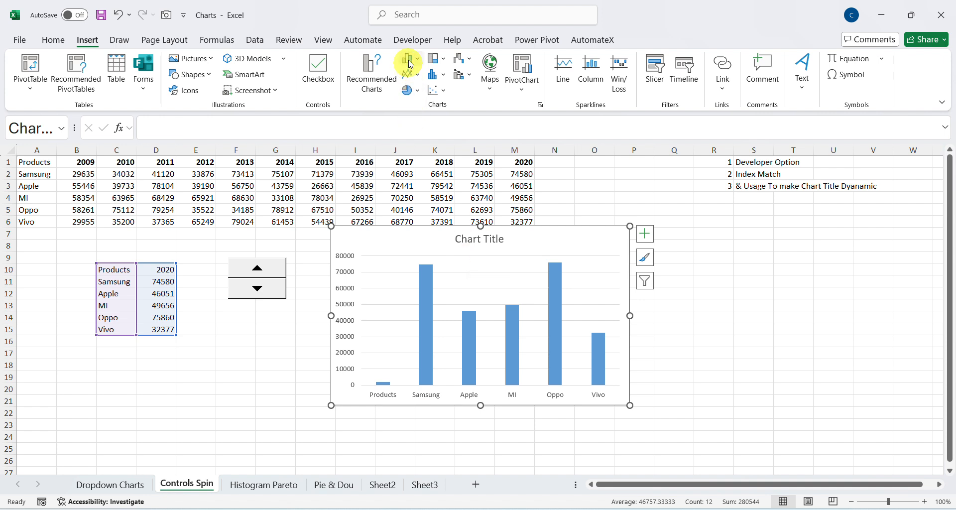
left_click(412, 23)
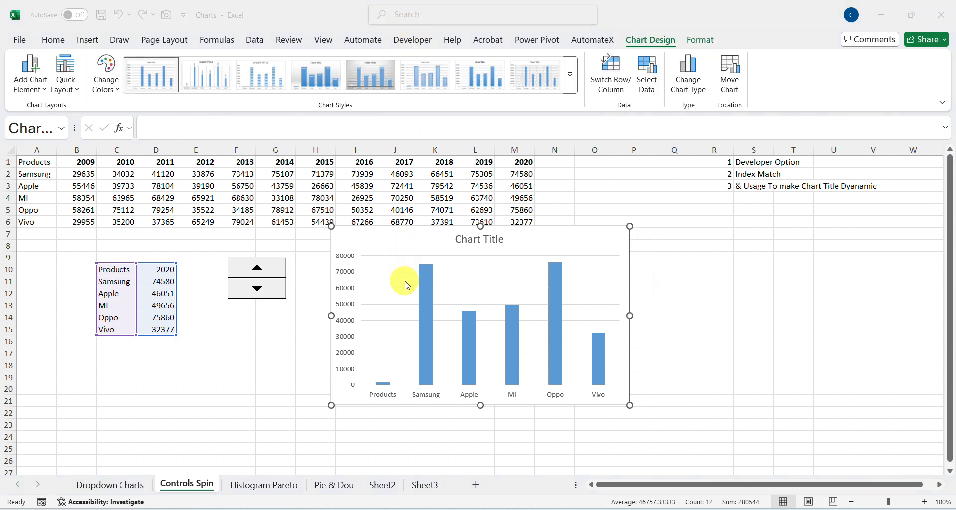
Test the chart by stepping the year in D10 down to 2018 with the spin button
left_click(253, 268)
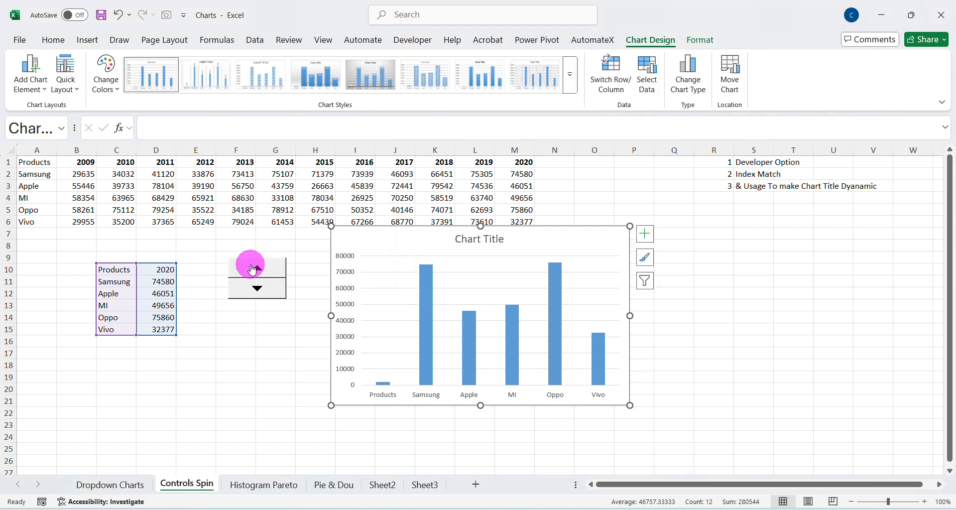
left_click(256, 293)
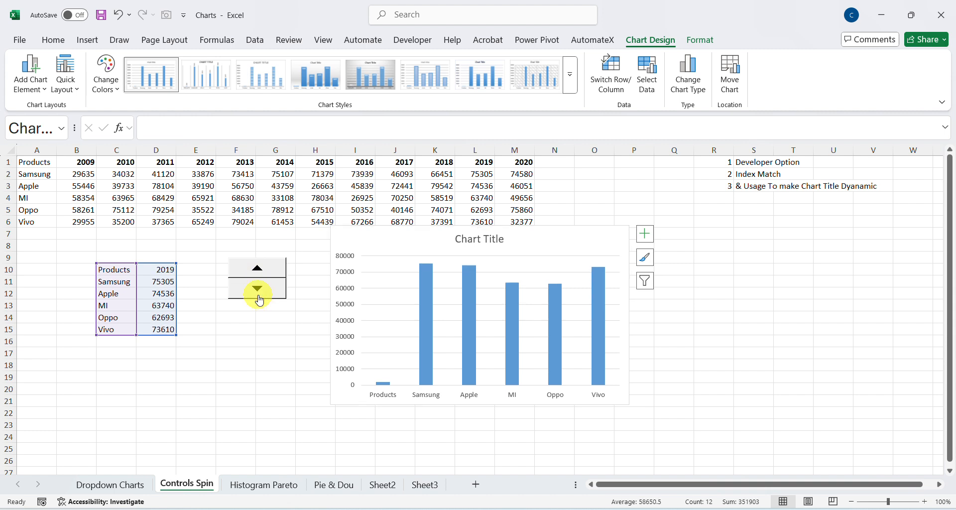
left_click(475, 238)
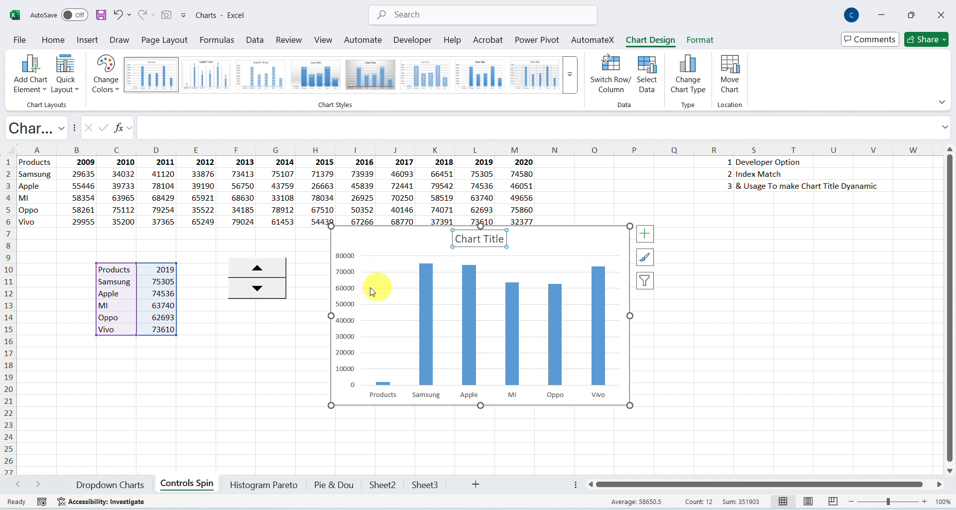
left_click(167, 270)
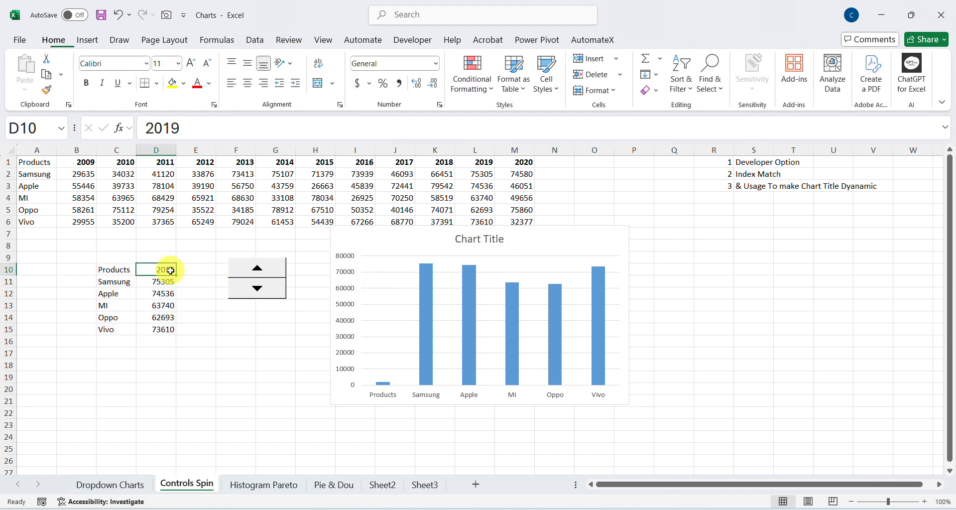
left_click(246, 287)
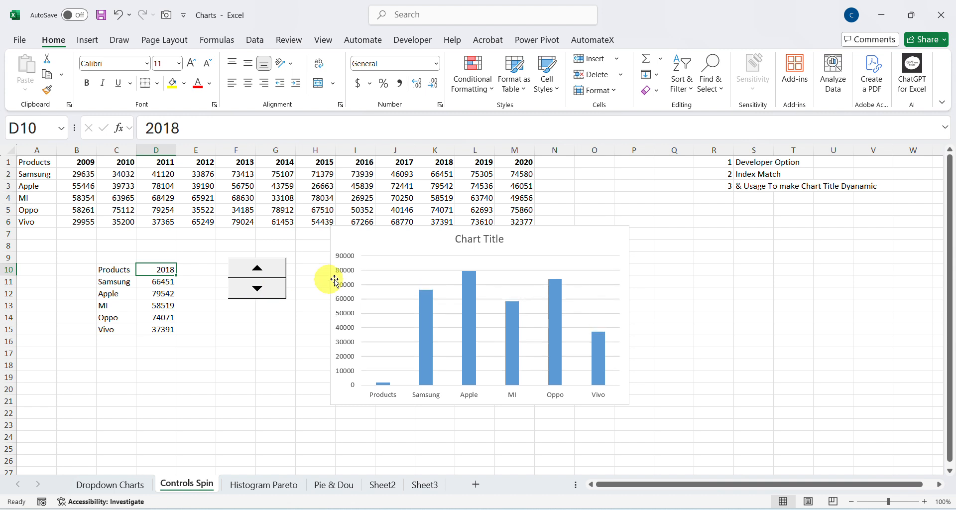
Replace the chart title with the static text "Product Sold Value for 2018"
left_click(480, 239)
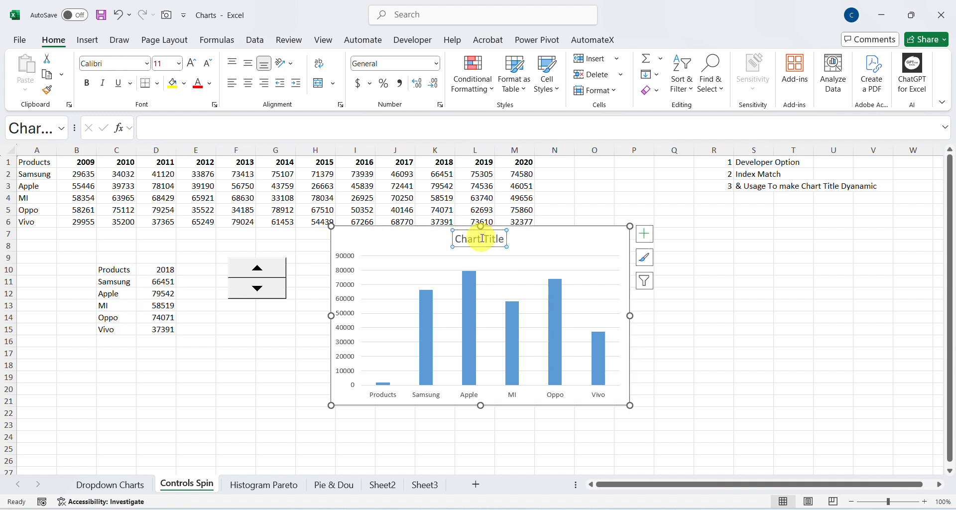
triple_click(481, 239)
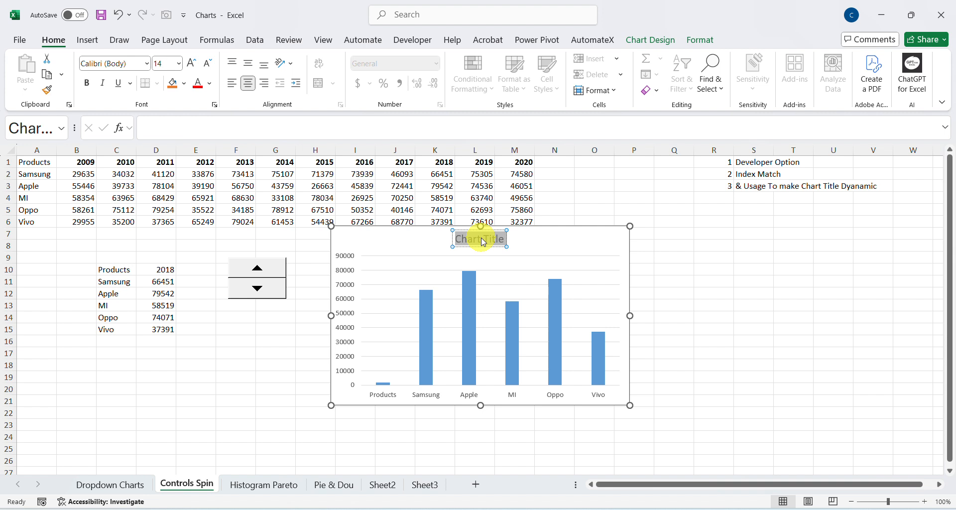
type("Prod")
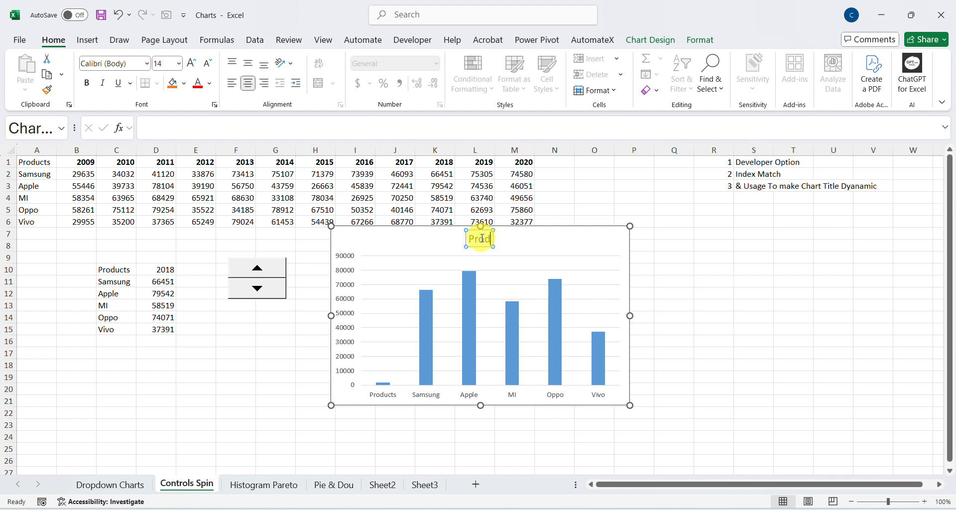
type("uct SOl")
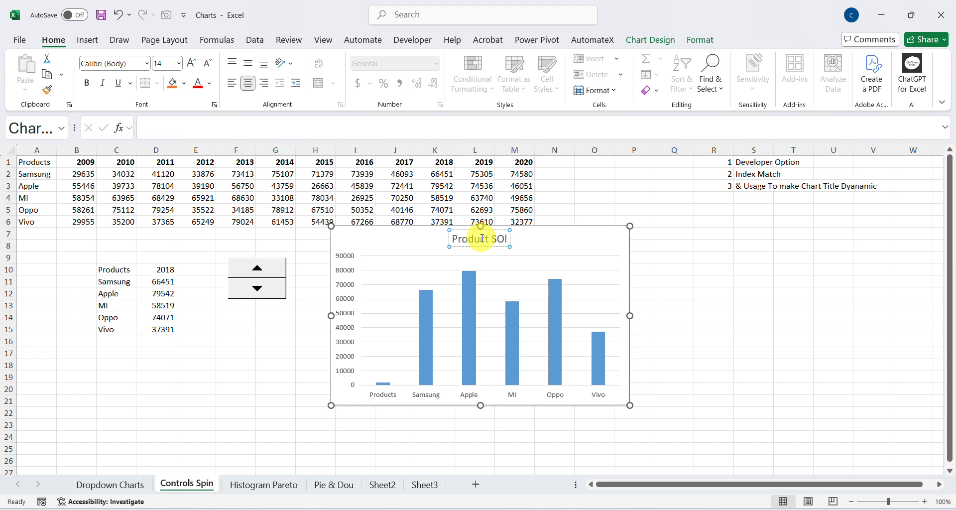
type("d")
key("BackSpace")
key("BackSpace")
key("BackSpace")
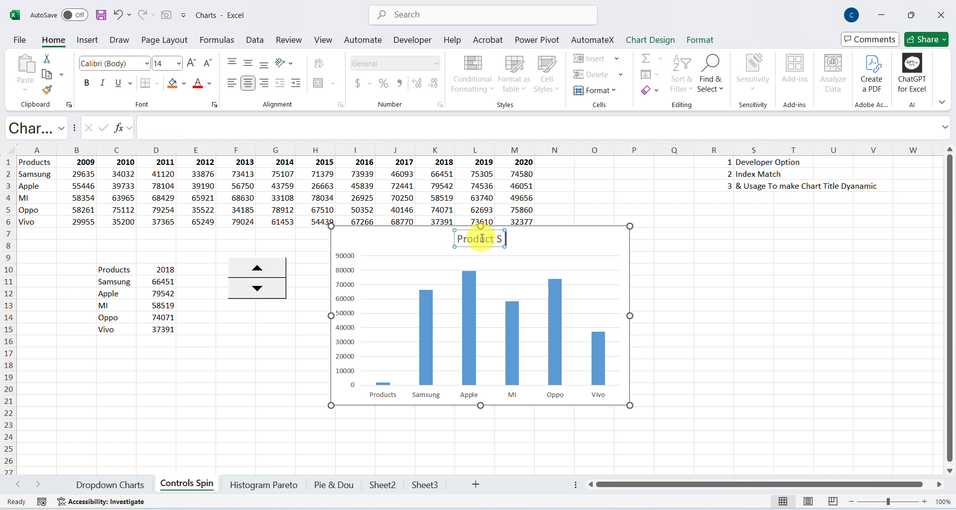
type("old Value fr")
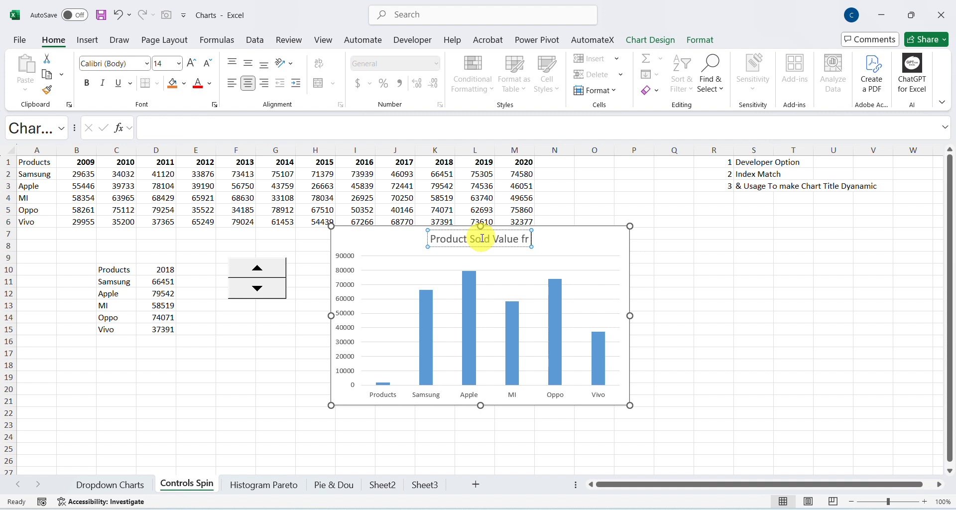
key("BackSpace")
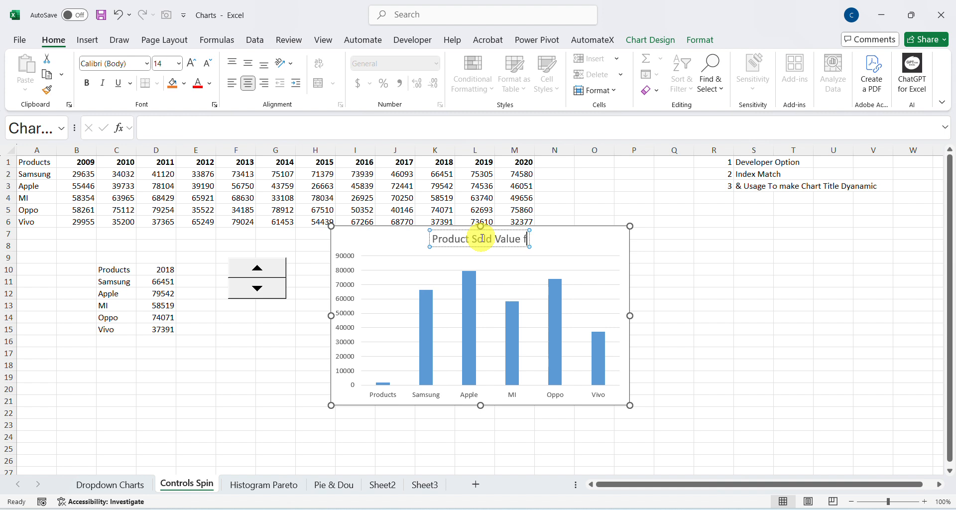
type("or")
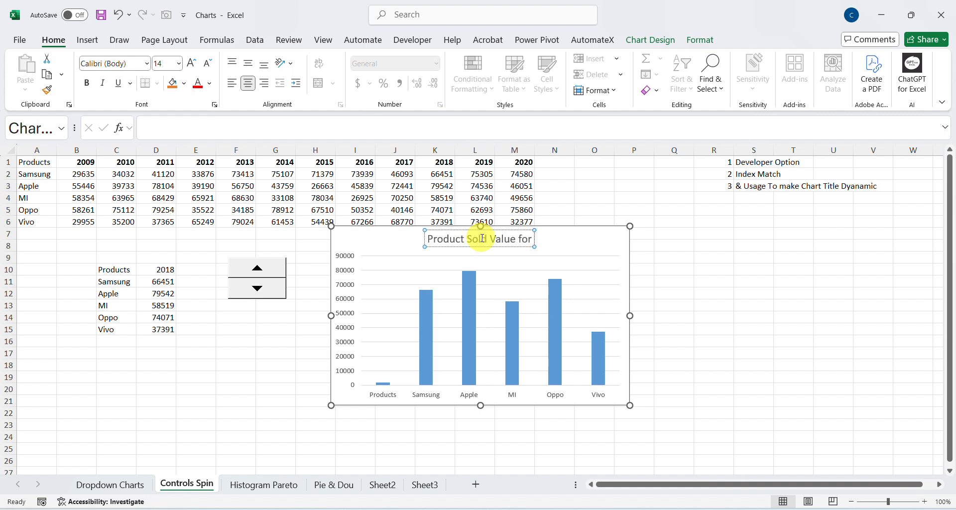
type(" 2018")
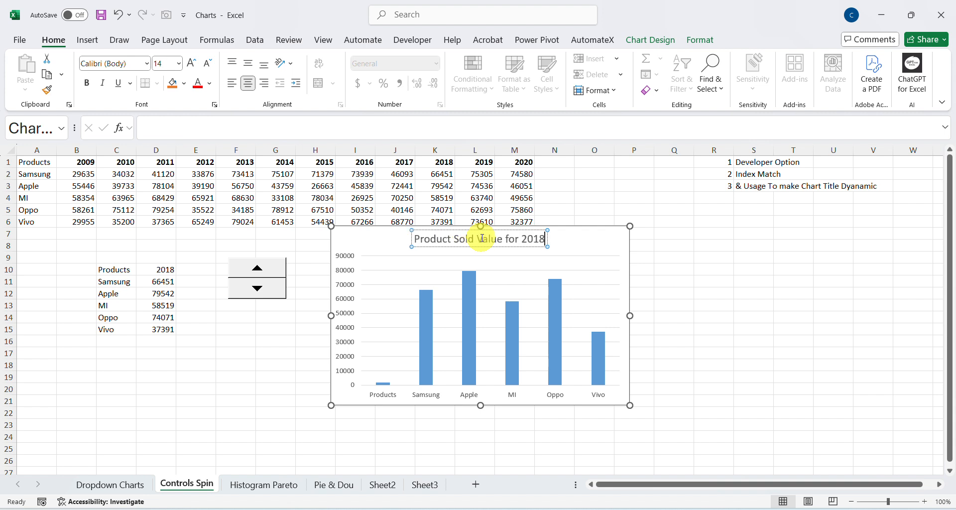
Test the chart's static title by stepping the year in D10 down to 2017 with the spin button
left_click(757, 268)
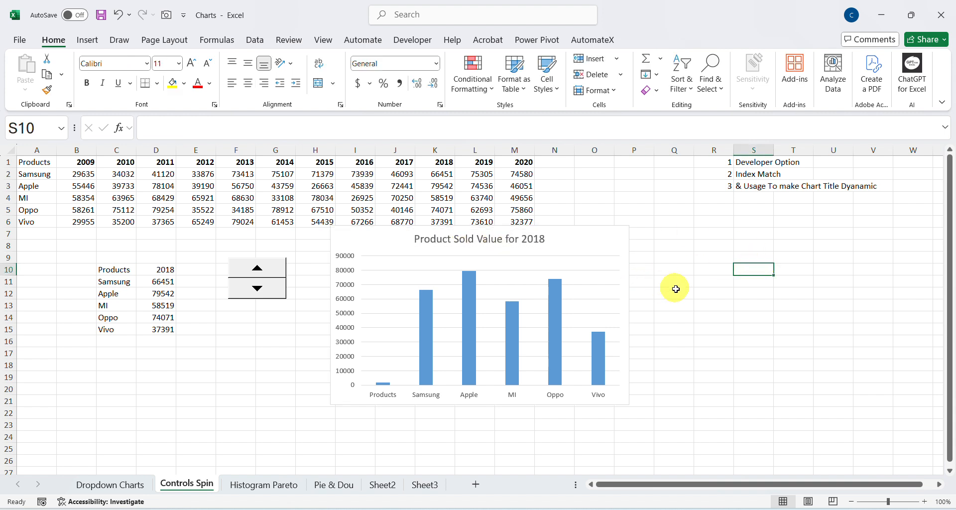
left_click(256, 288)
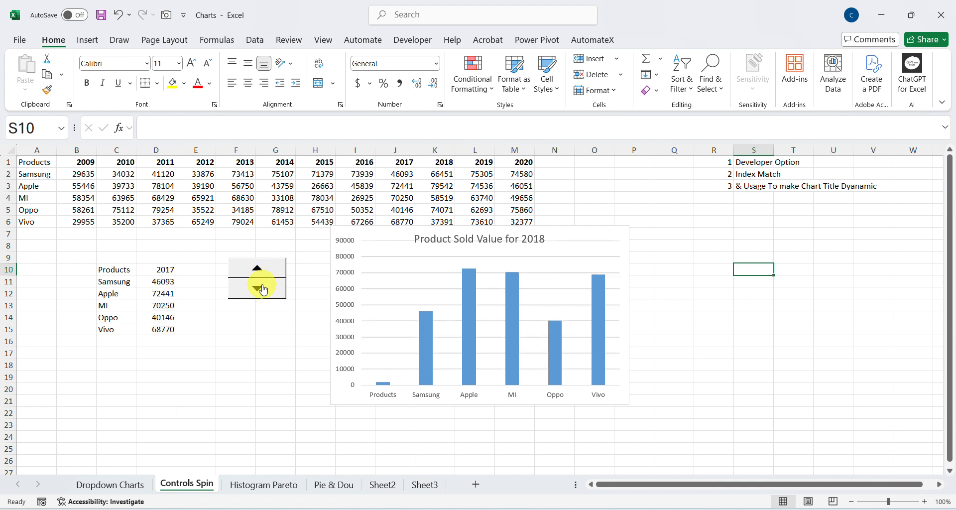
left_click(465, 244)
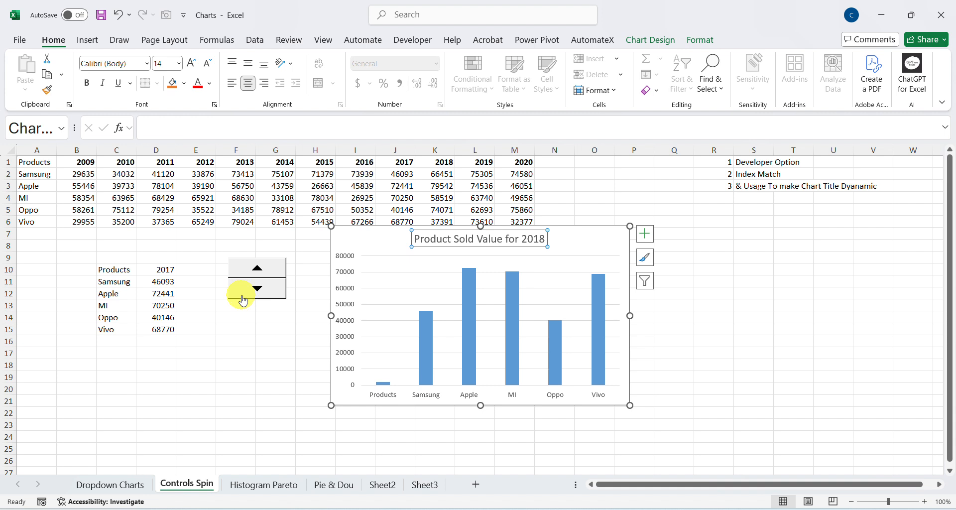
left_click(253, 328)
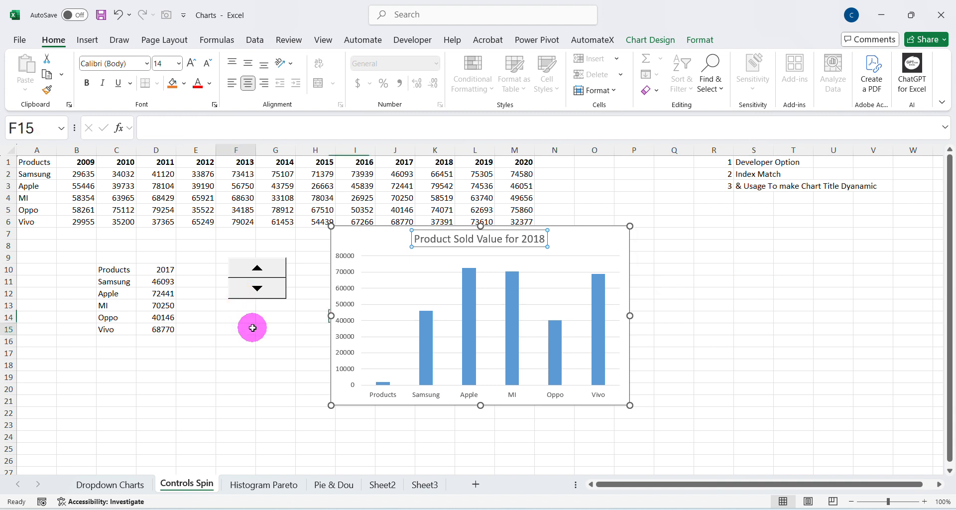
left_click(378, 245)
left_click(427, 237)
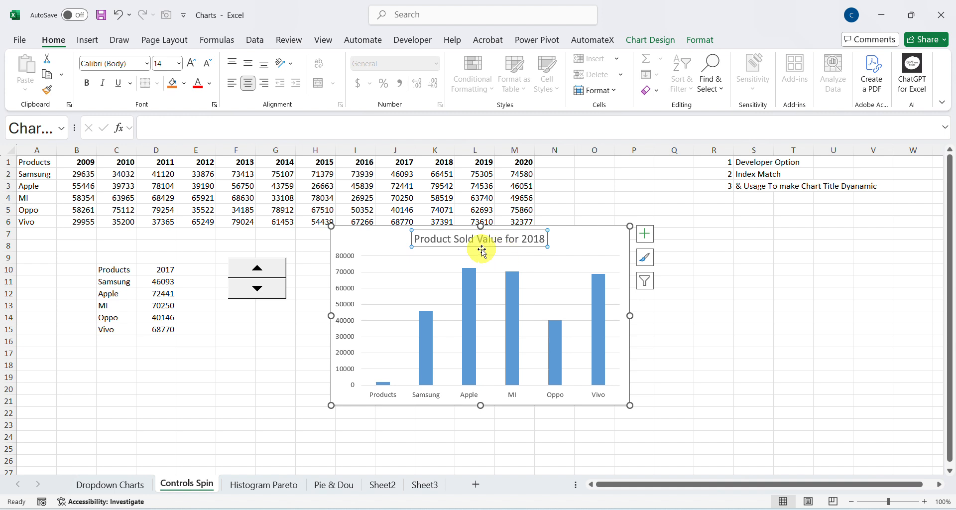
left_click(436, 238)
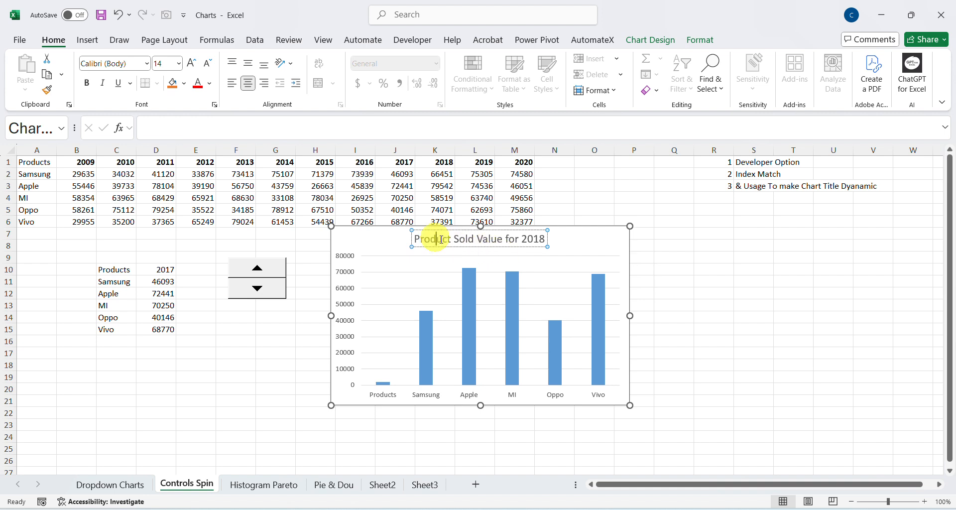
left_click(441, 240)
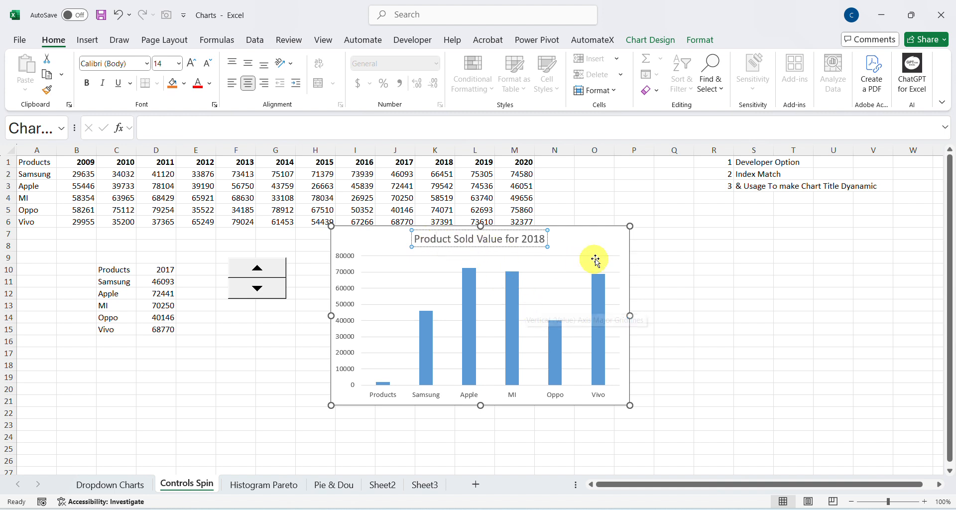
left_click(604, 244)
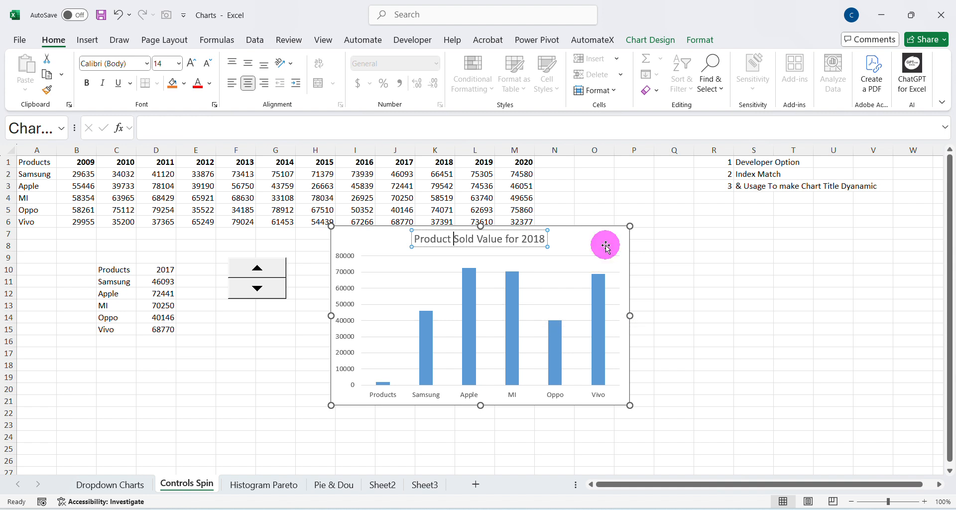
left_click(518, 240)
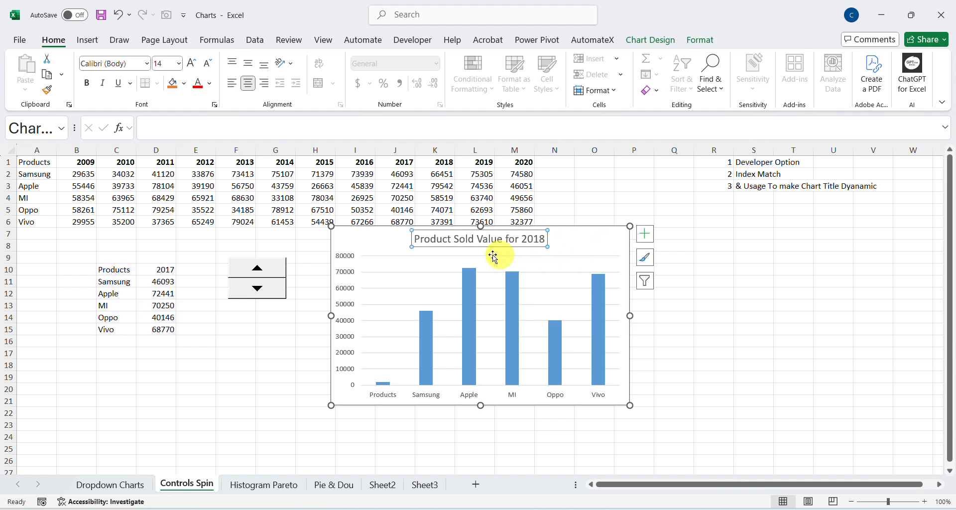
left_click(449, 241)
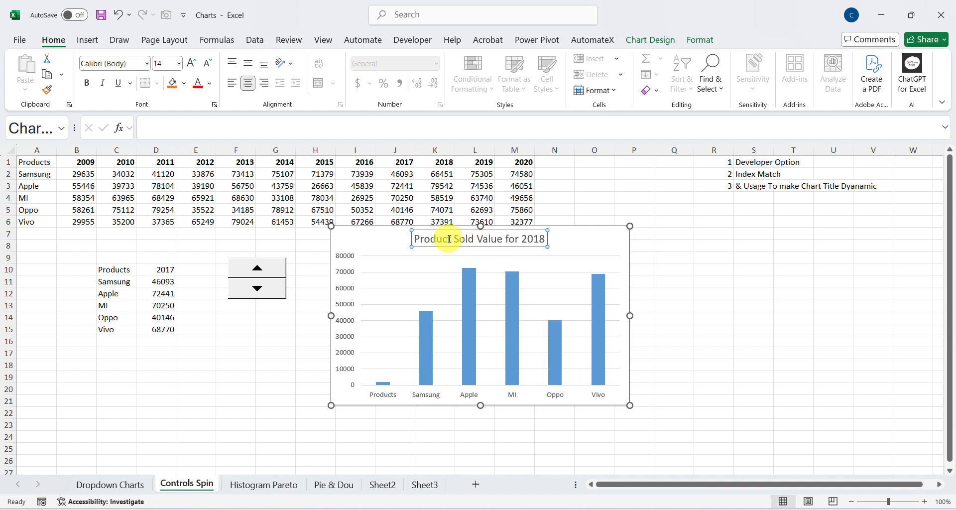
left_click(571, 243)
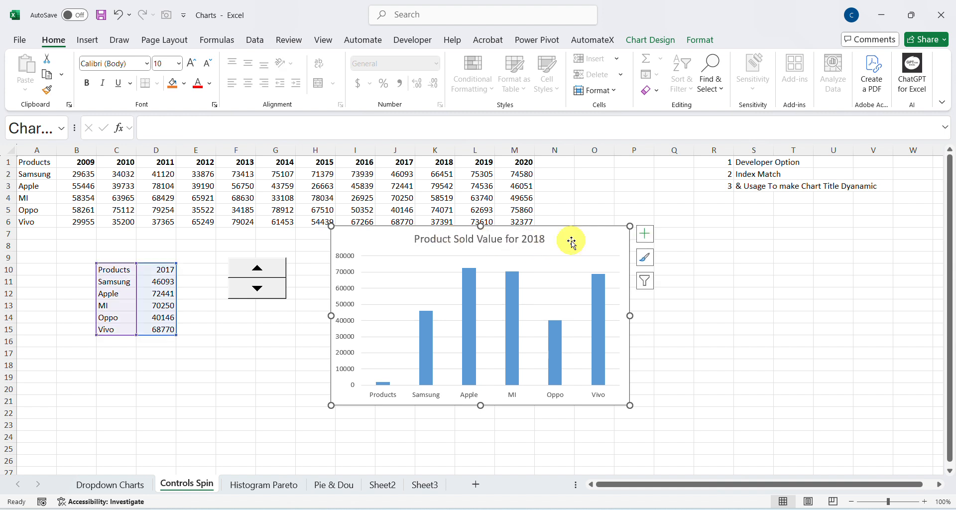
Try to link the chart title directly to the year cell with the formula ='Controls Spin'!$D$10
left_click(522, 238)
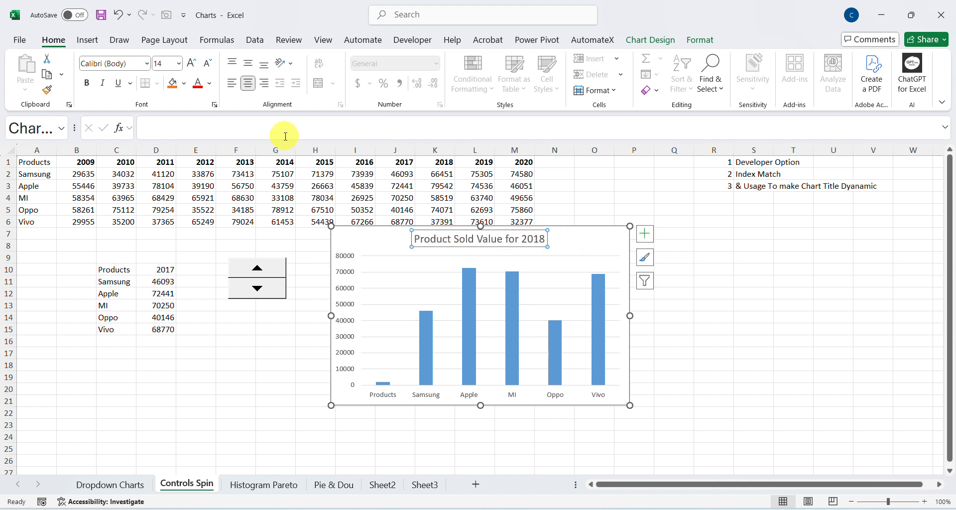
left_click(272, 125)
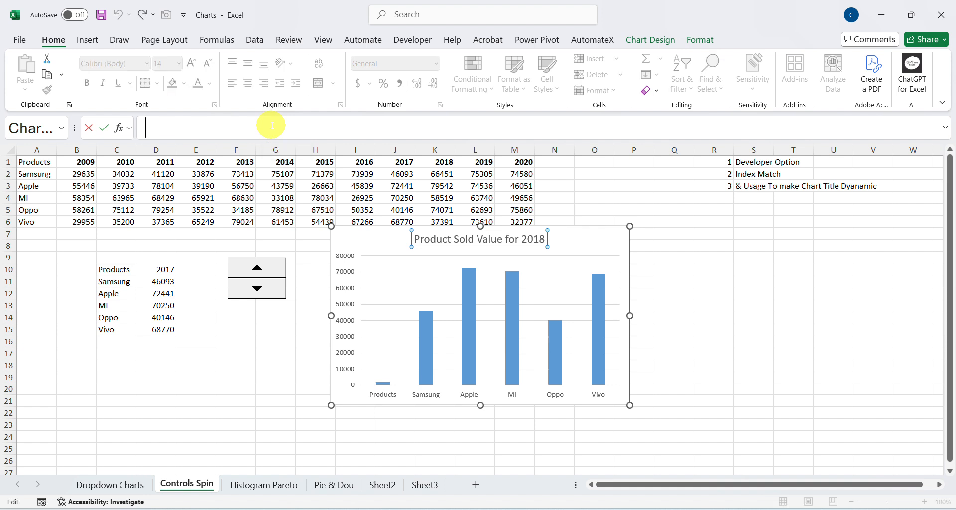
type("=")
left_click(164, 268)
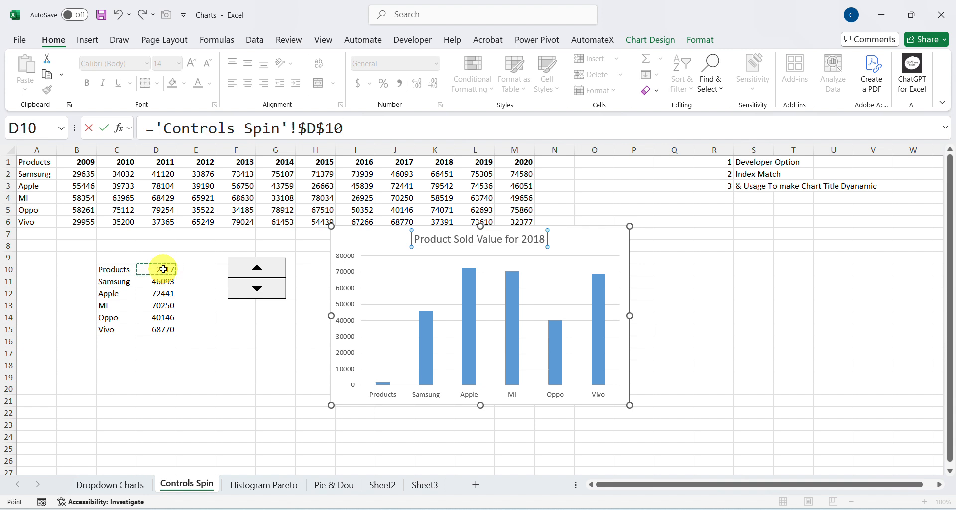
key("Return")
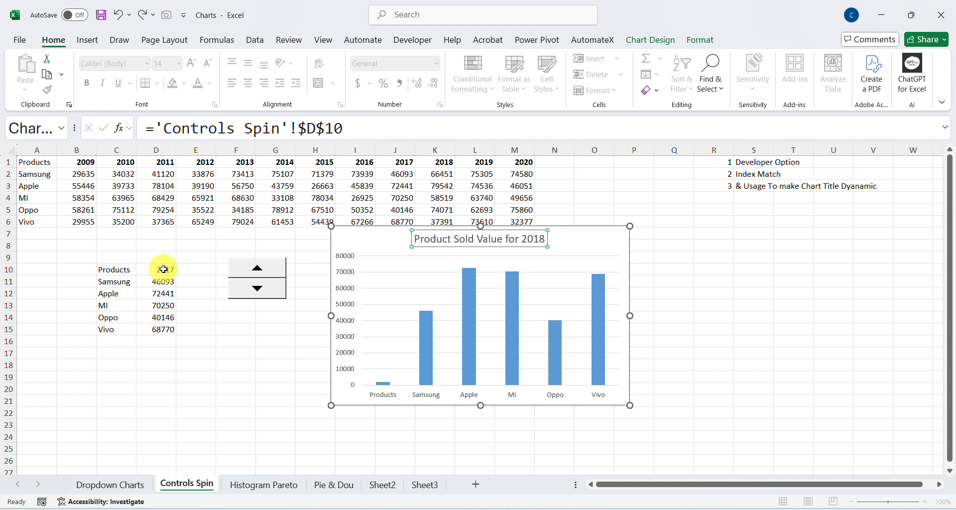
Build the dynamic title text in cell C17 with the formula ="Product Sold Value for" & D10
left_click(141, 355)
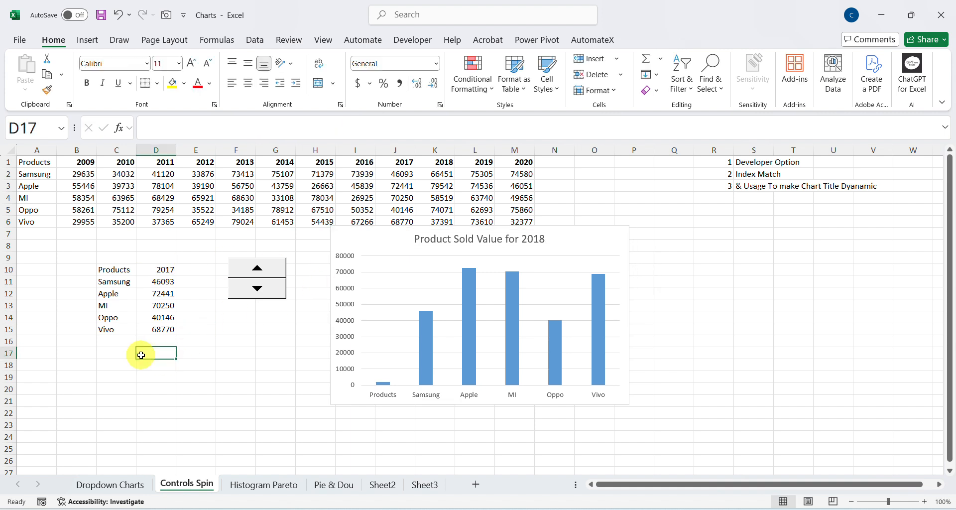
key("Left")
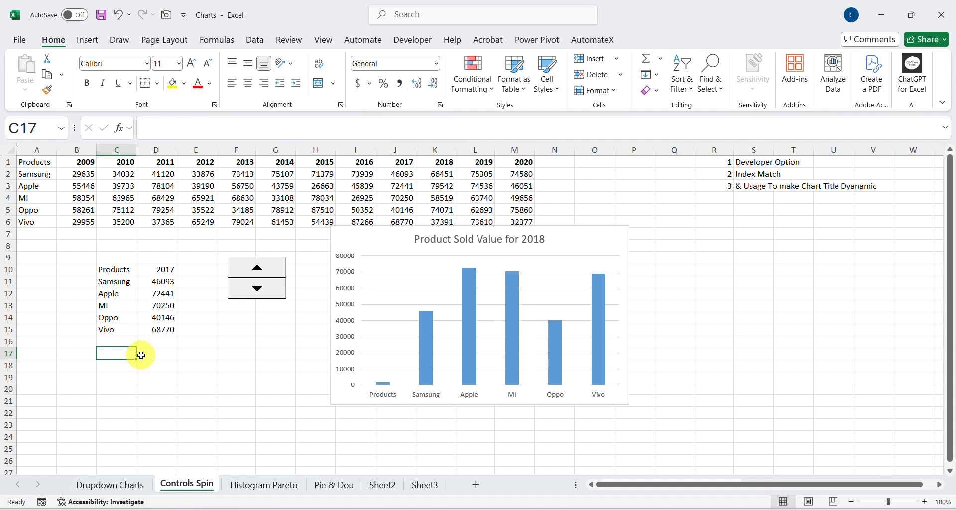
type("=")
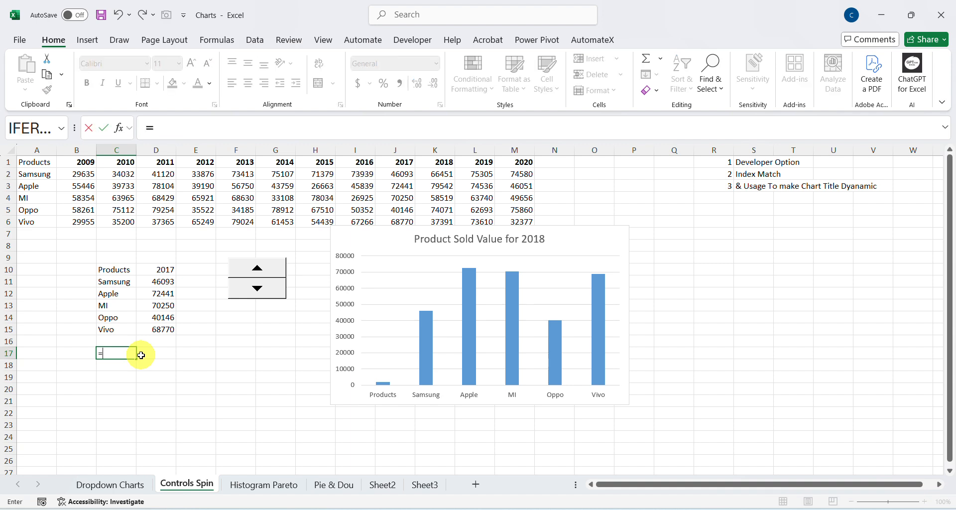
type("Pro")
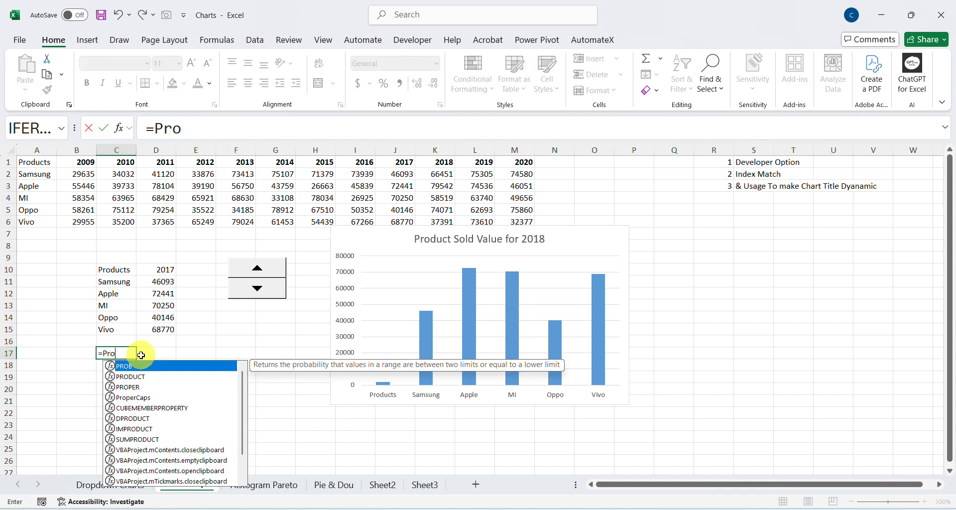
key("BackSpace")
key("BackSpace")
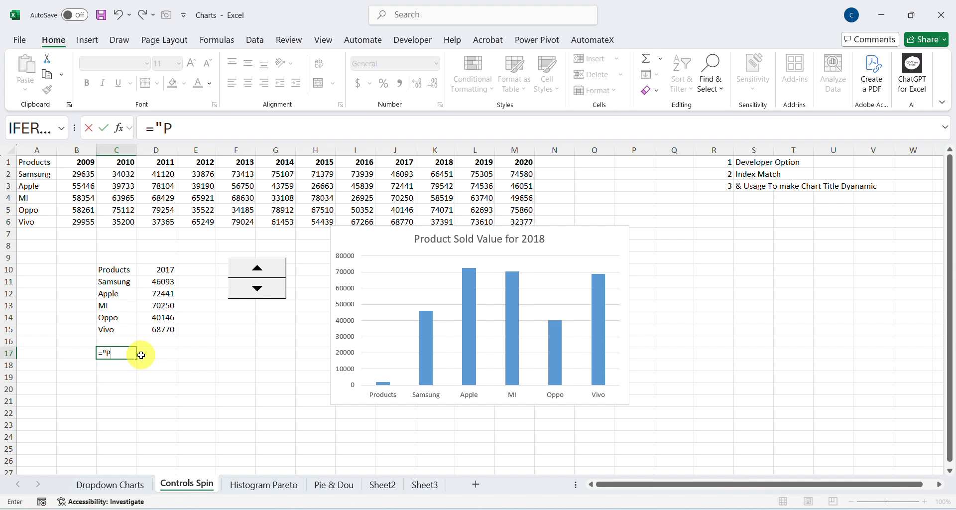
type("rodi")
type("ct Sold Val")
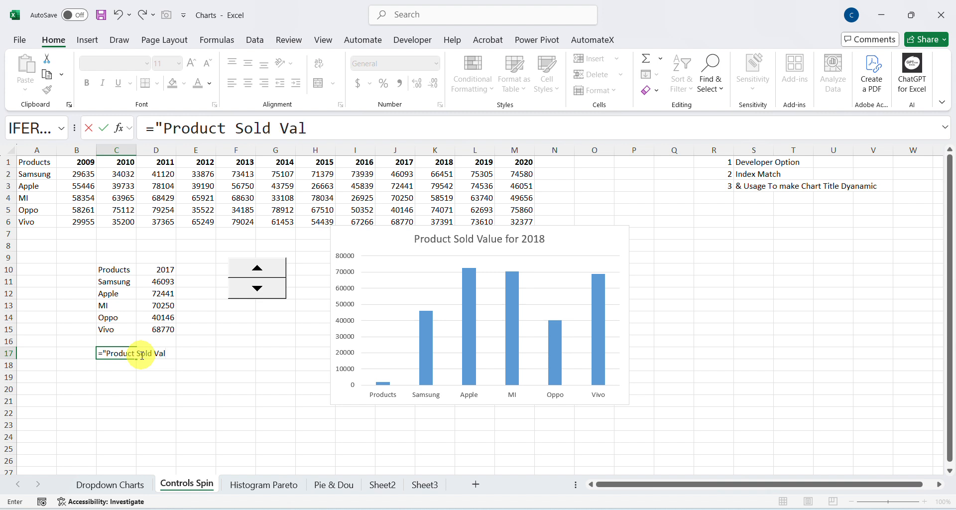
type("ue for\" &")
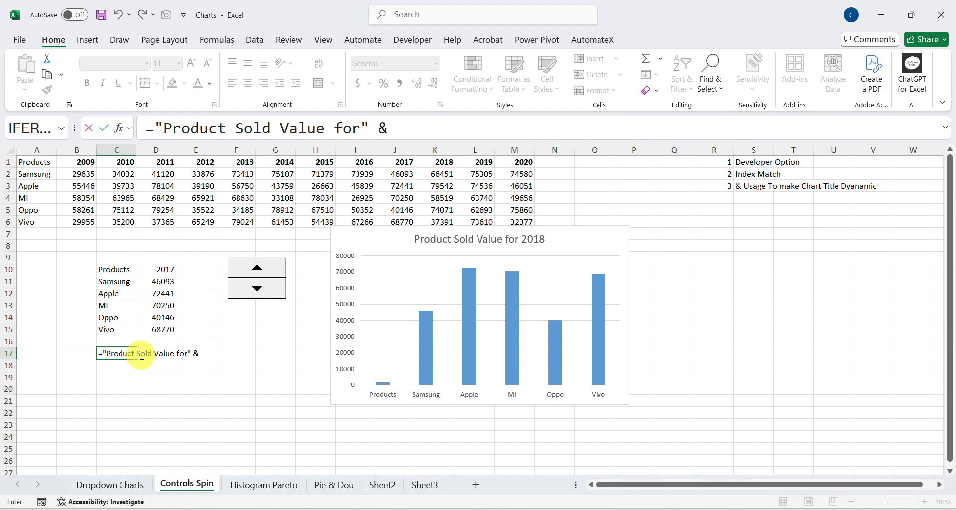
left_click(170, 270)
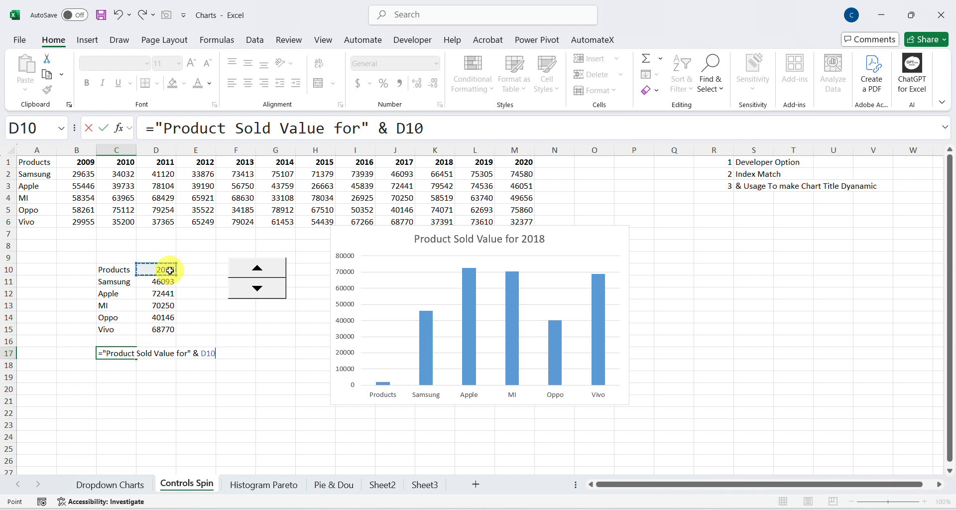
key("Return")
key("Up")
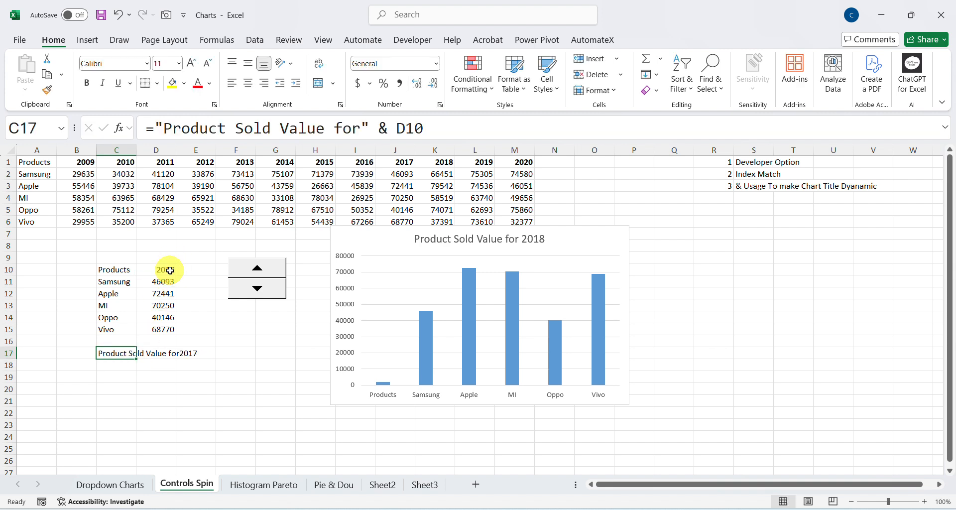
Test the title formula in C17 by stepping the year in D10 down to 2016
left_click(257, 288)
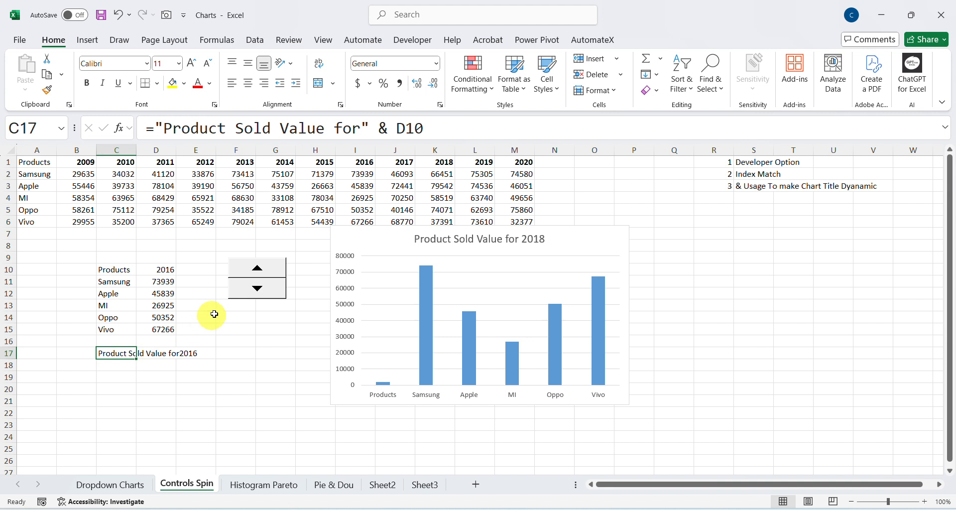
left_click(409, 21)
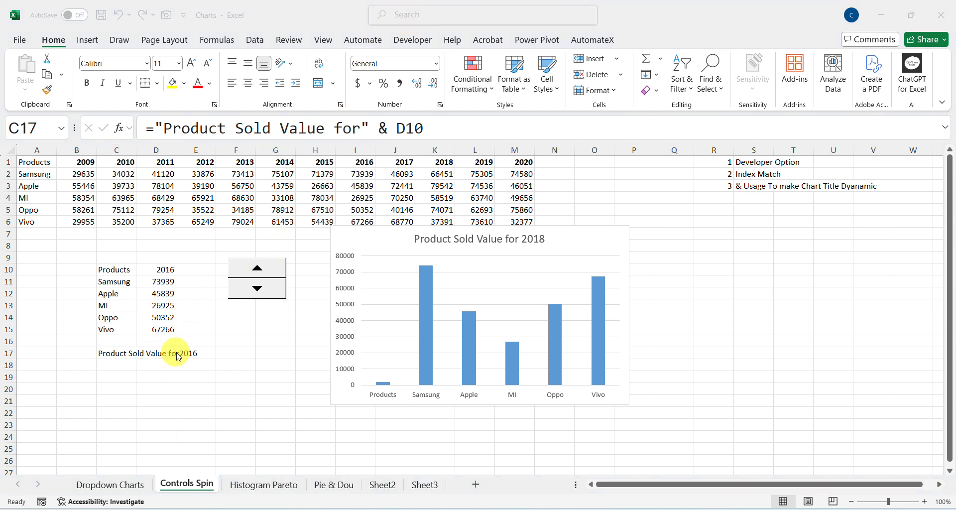
Try to separate the text from the year by adding an extra space before D10 in the C17 formula
left_click(107, 355)
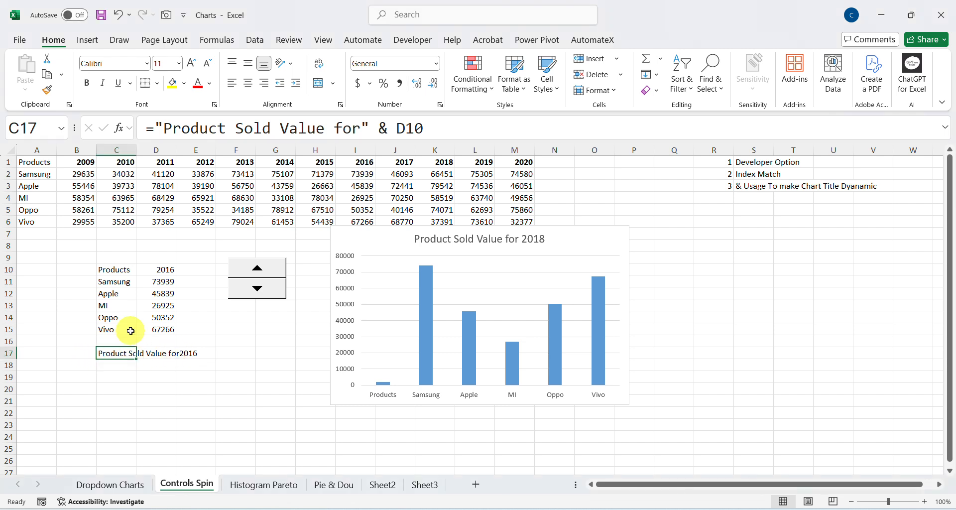
left_click(377, 131)
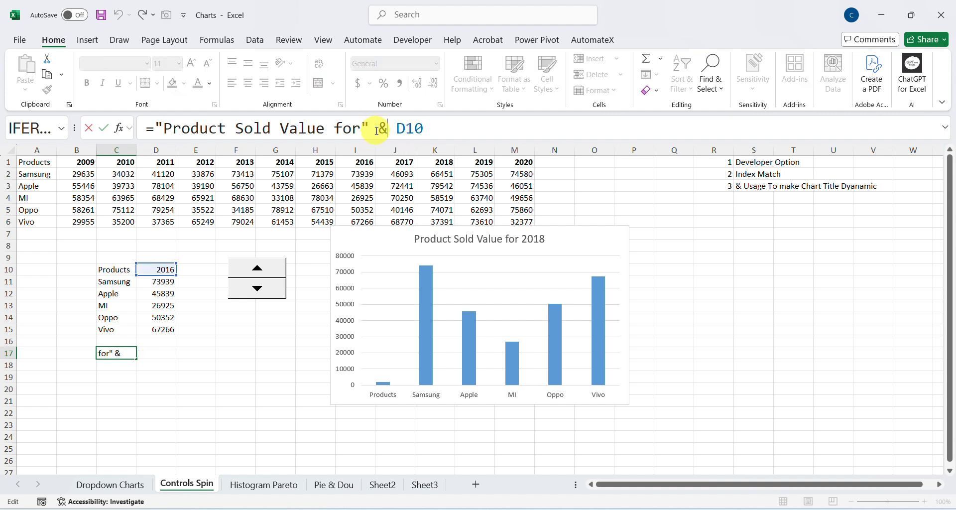
key("Right")
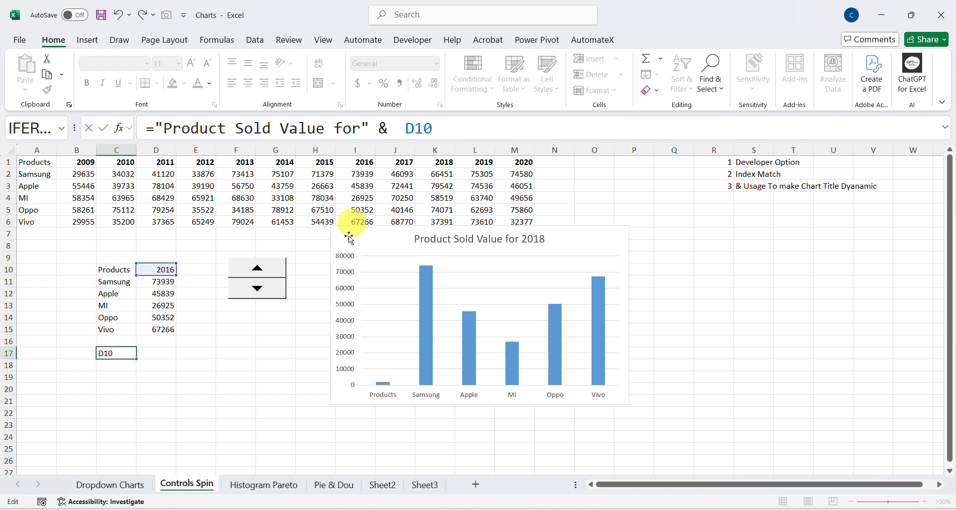
key("Return")
key("Up")
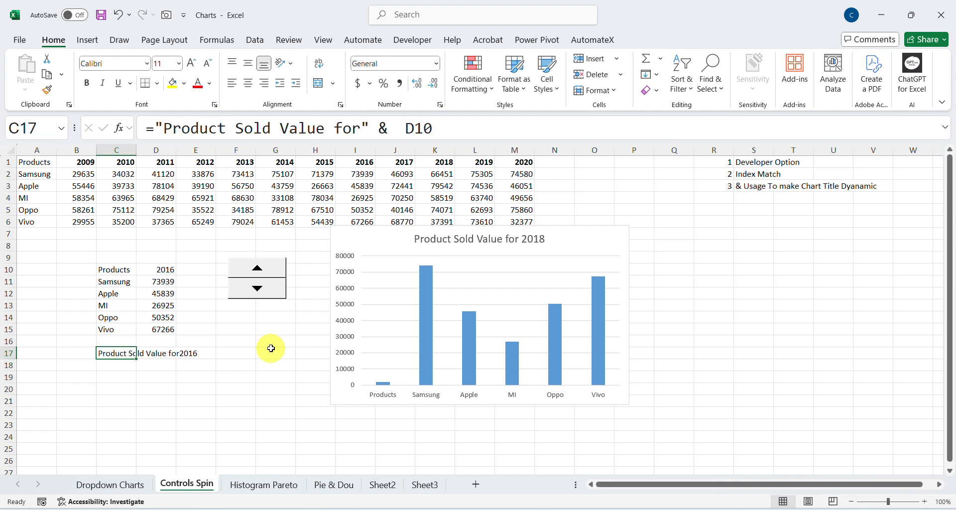
Join a quoted space between the text and the year in C17, making the formula ="Product Sold Value for" &" "& D10
left_click(388, 128)
key("Delete")
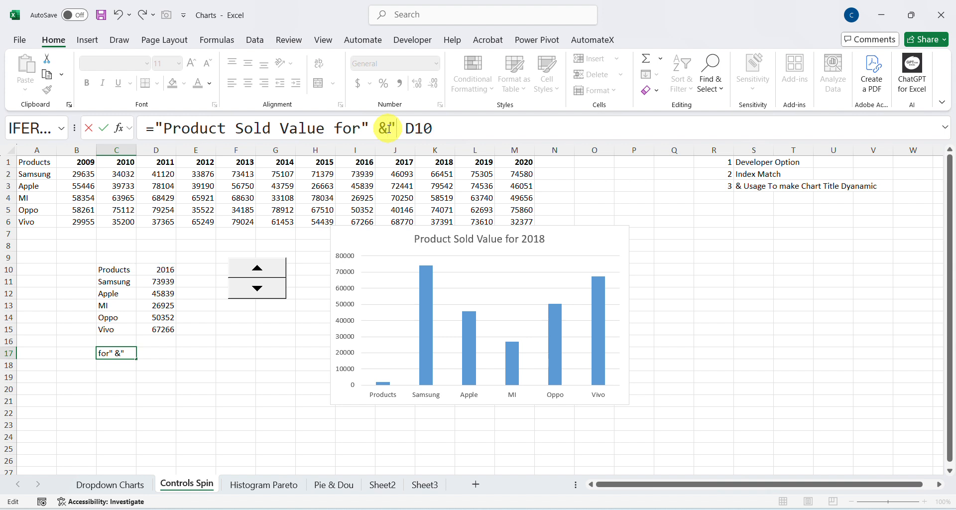
type("\"")
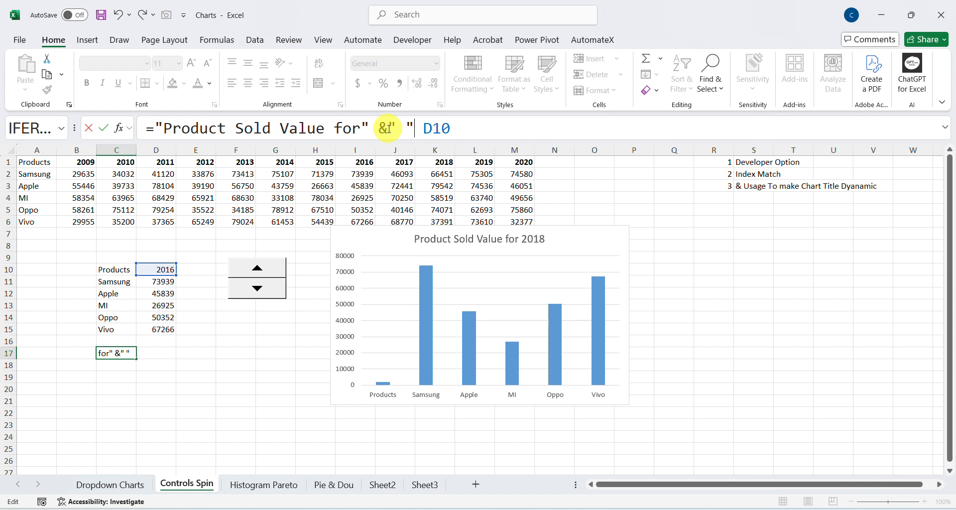
key("Return")
key("Return")
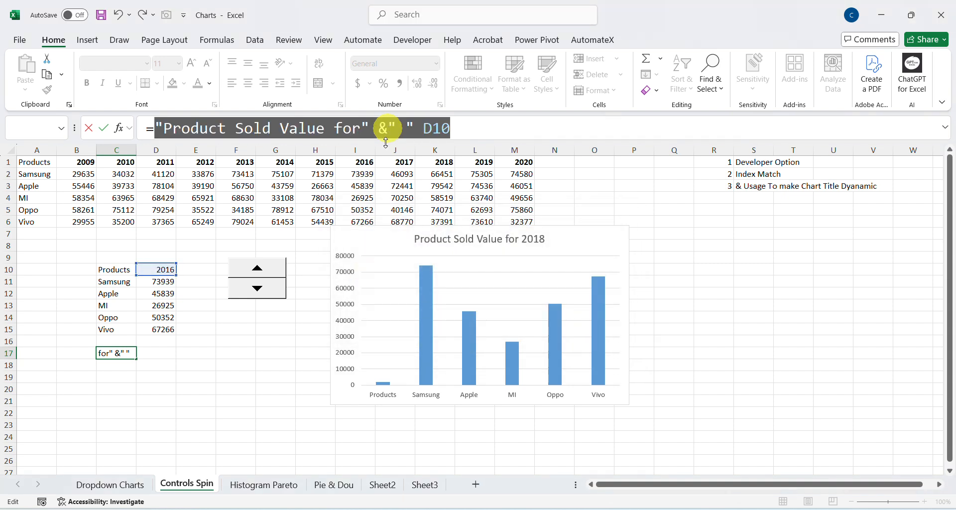
left_click(468, 128)
key("Left")
key("Left")
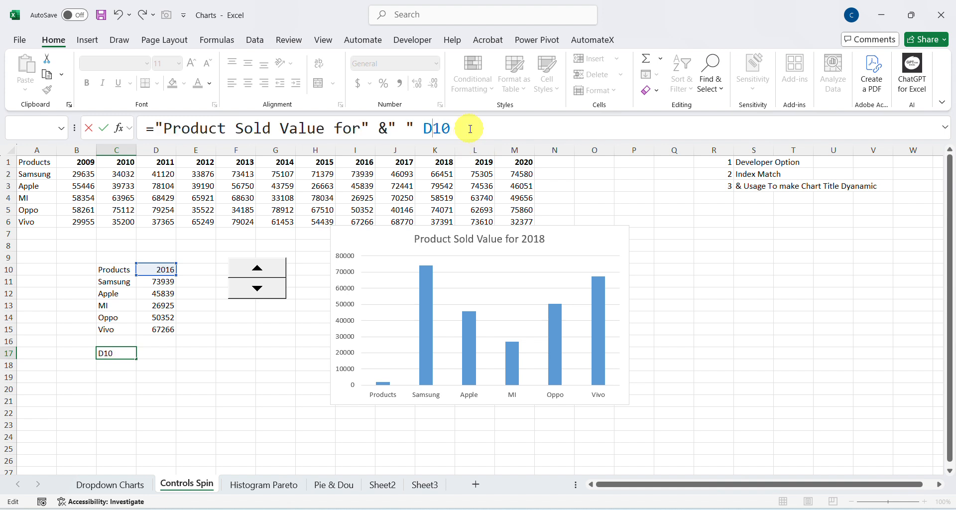
key("Left")
key("Left")
type("&")
key("ctrl+Return")
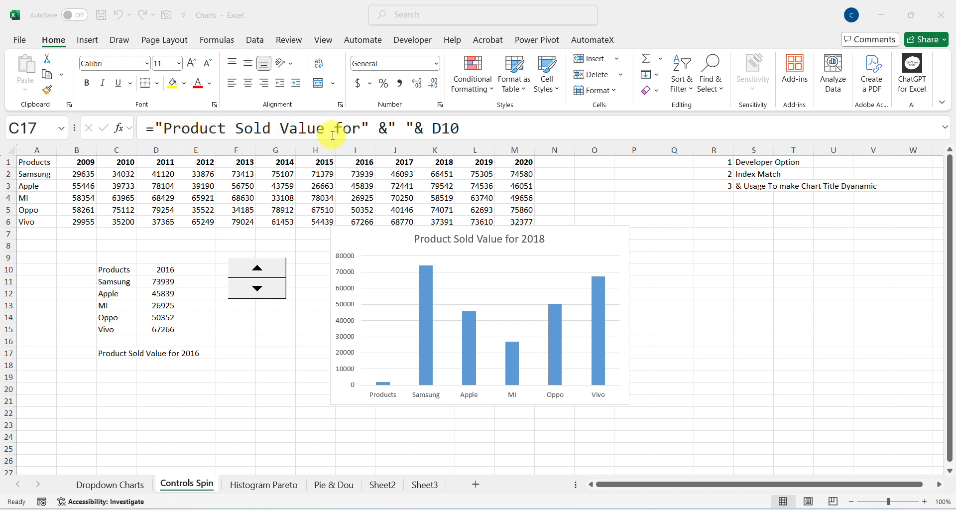
left_click(374, 132)
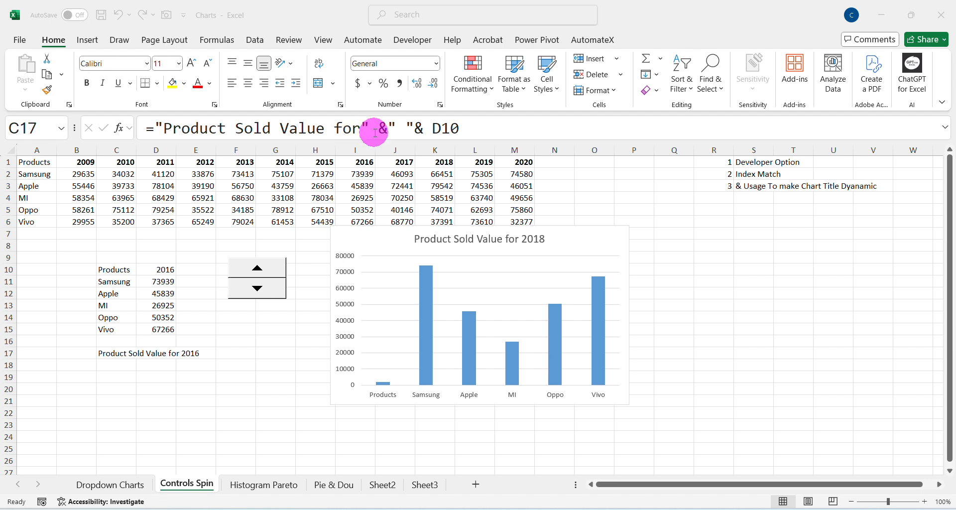
left_click(377, 131)
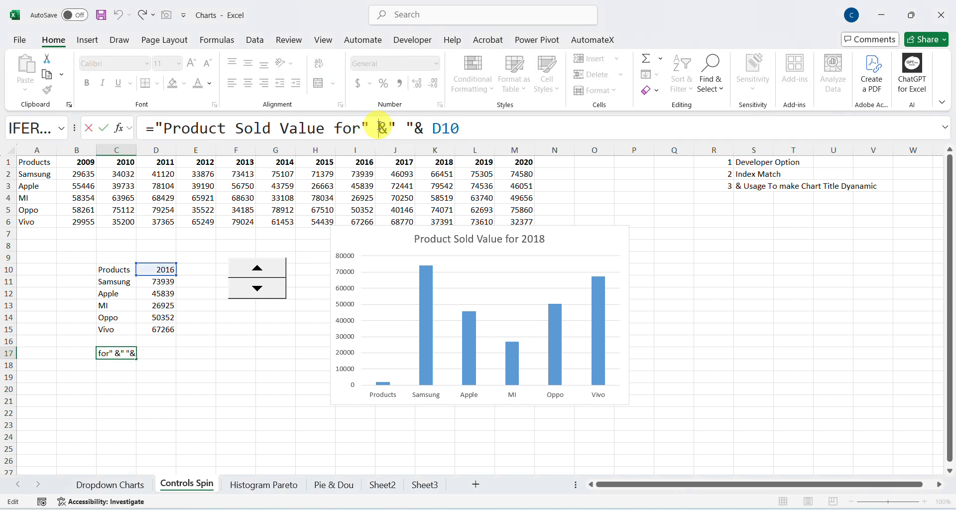
key("BackSpace")
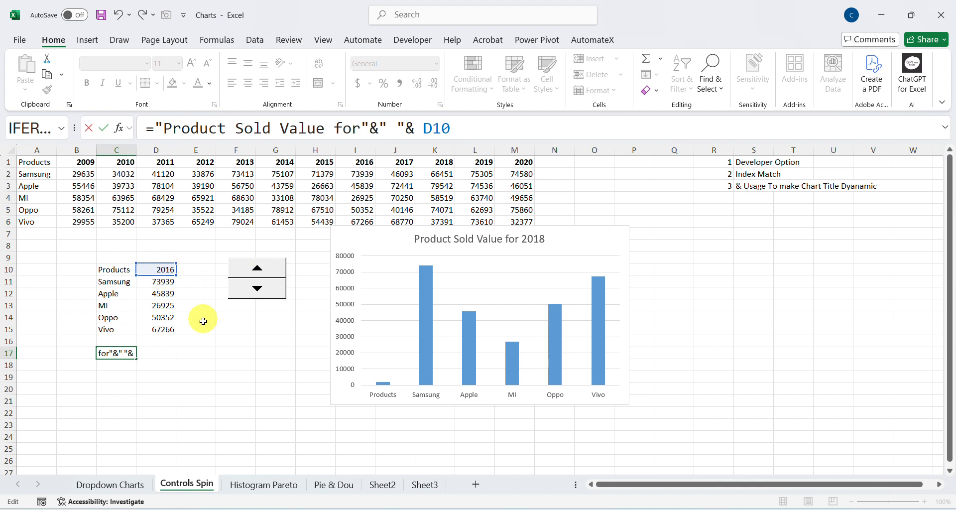
left_click(269, 356)
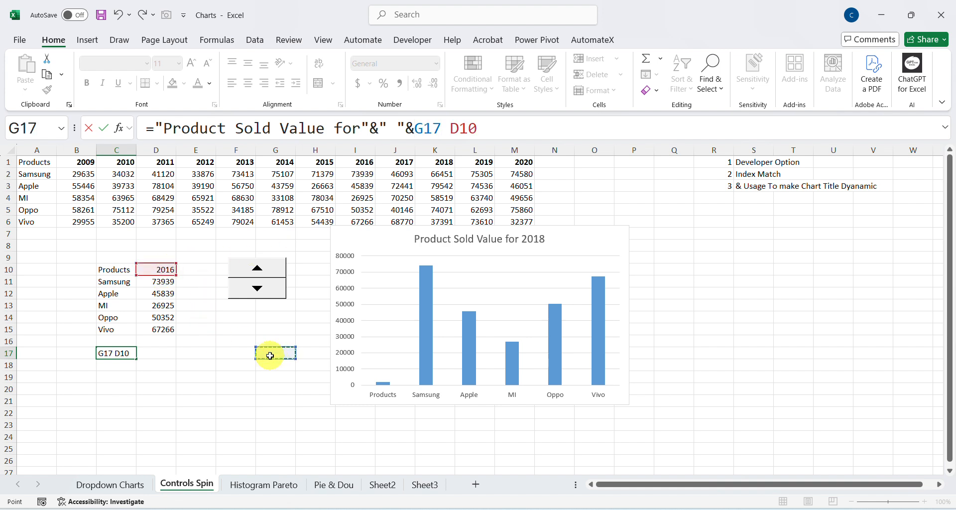
key("Escape")
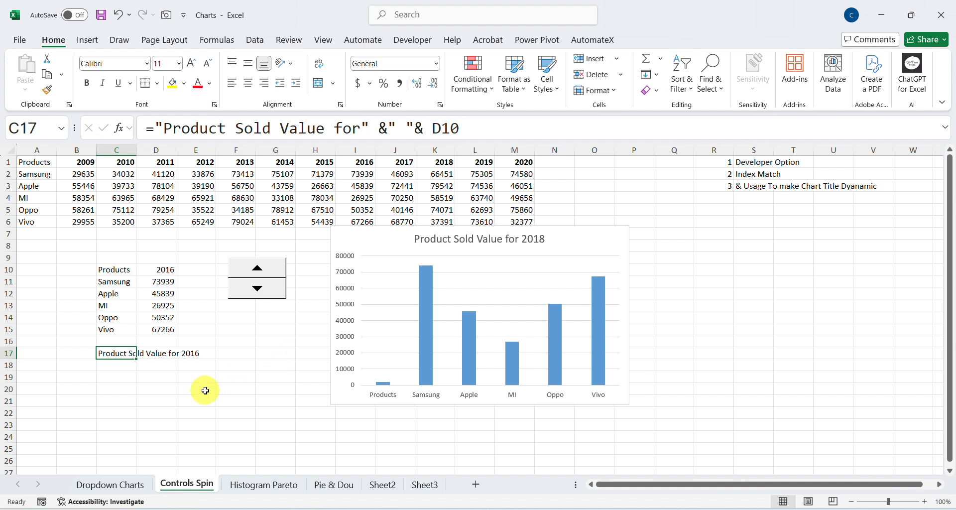
Step the year down to 2015 and link the chart title to cell C17 with the reference ='Controls Spin'!$C$17
left_click(257, 288)
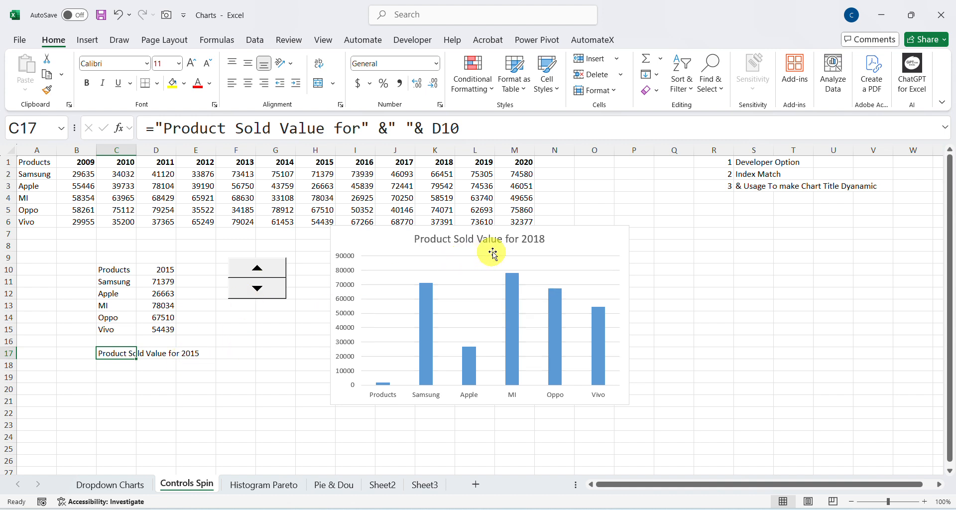
left_click(560, 240)
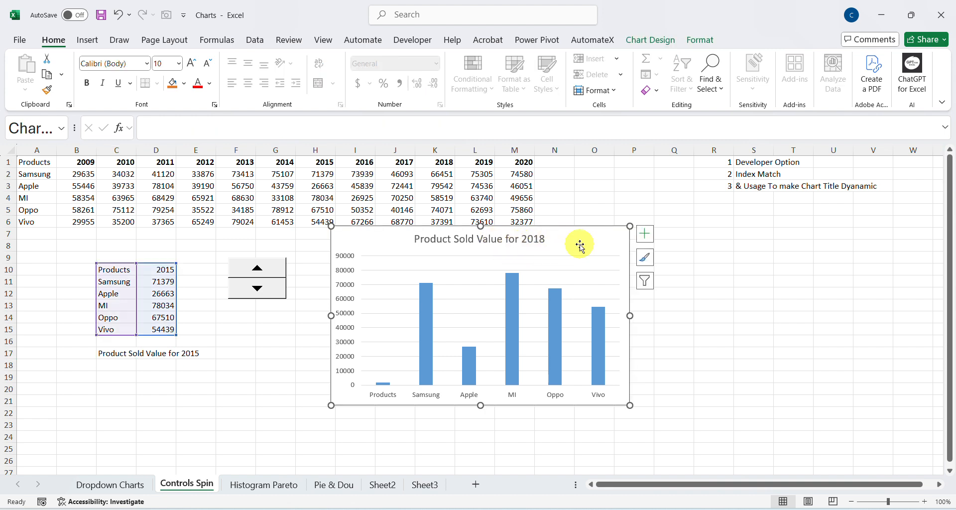
left_click(535, 241)
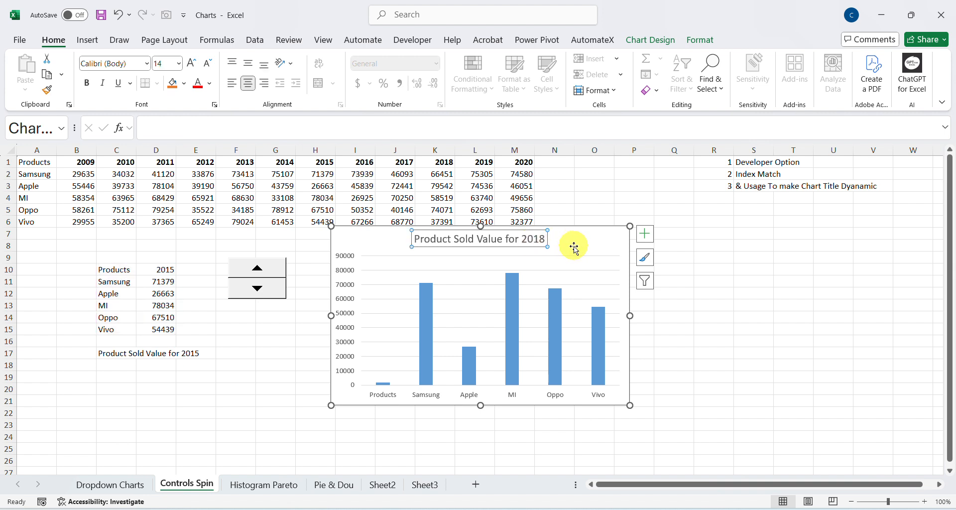
left_click(513, 238)
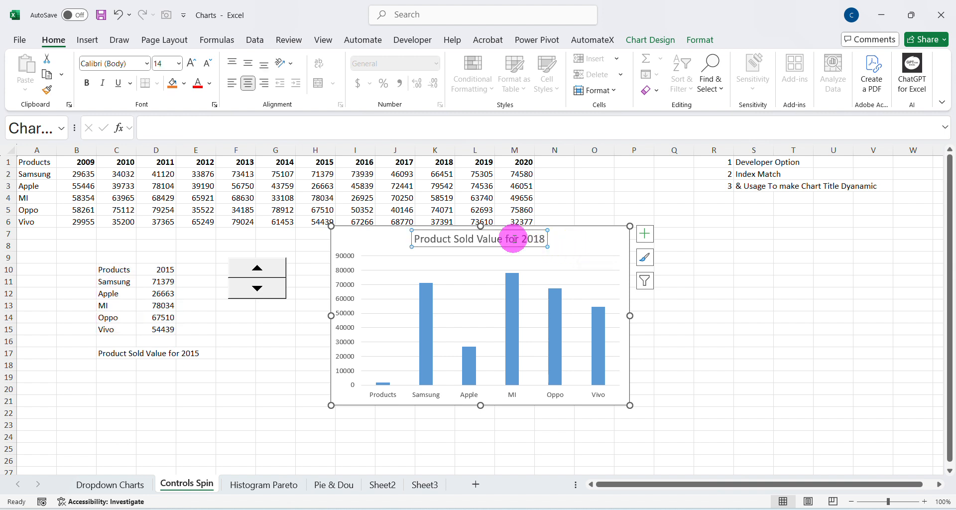
left_click(571, 239)
left_click(533, 241)
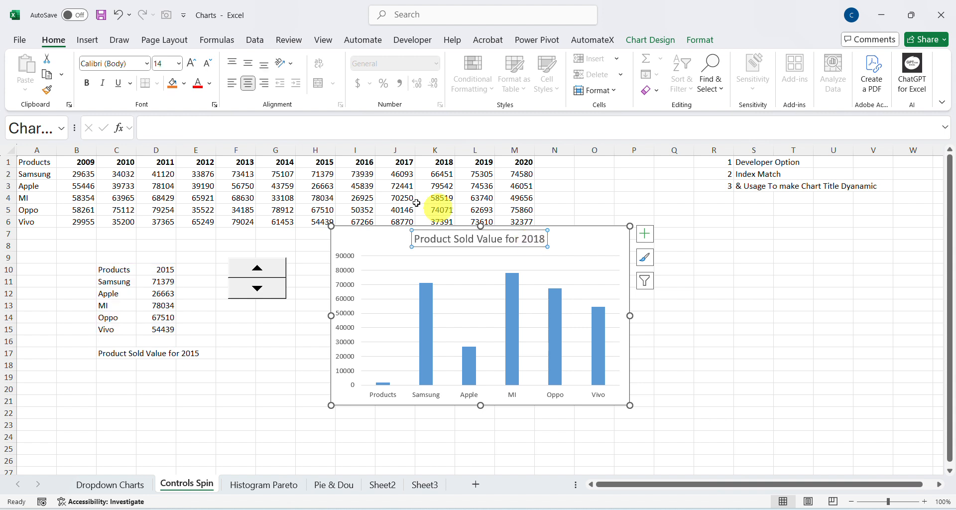
left_click(296, 133)
type("=")
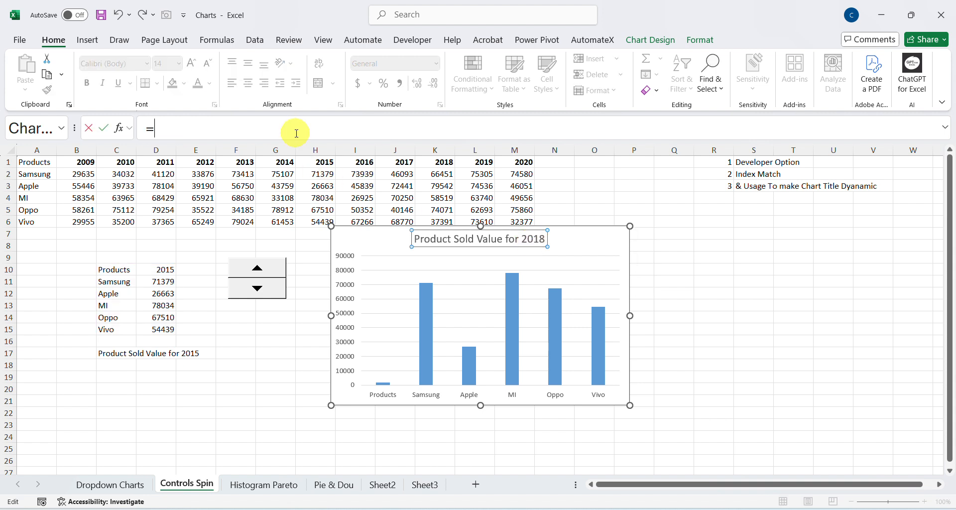
left_click(113, 353)
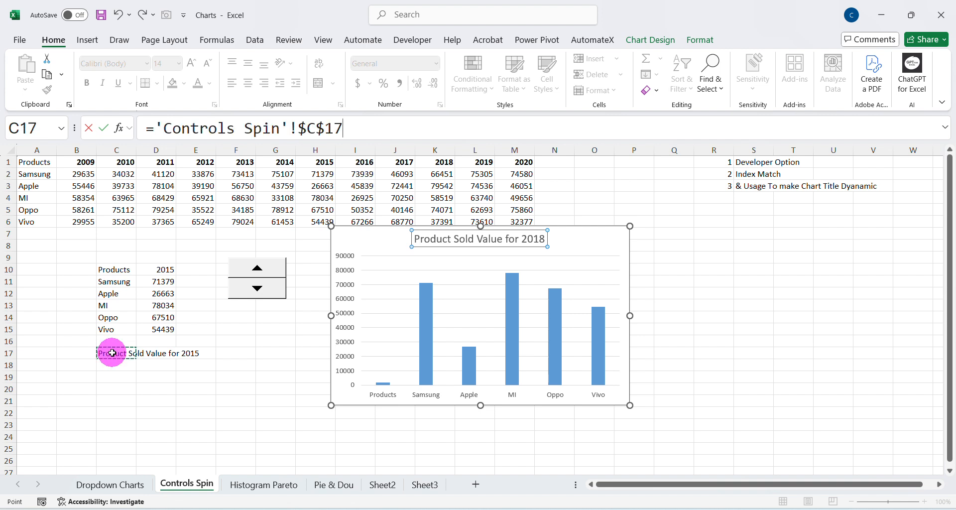
key("Return")
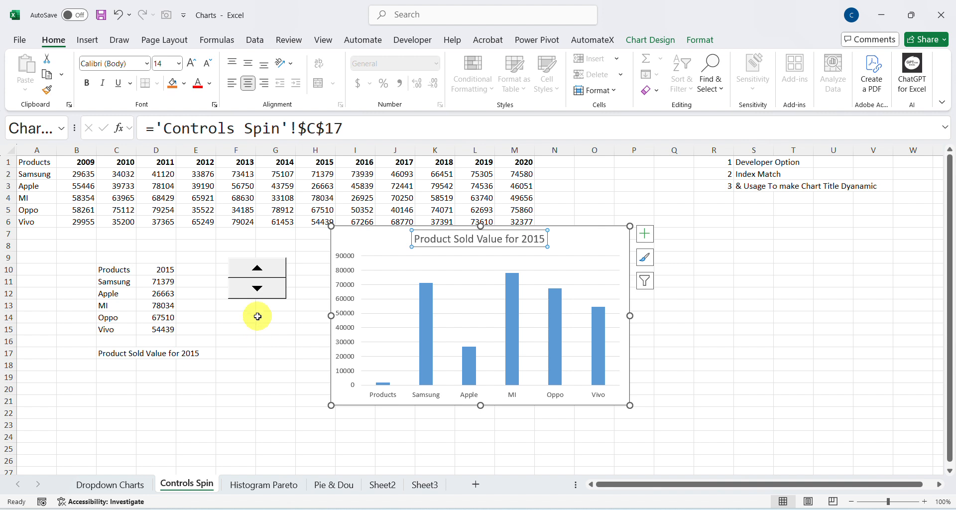
Test the linked chart title by stepping the year up to 2018 with the spin button
left_click(258, 271)
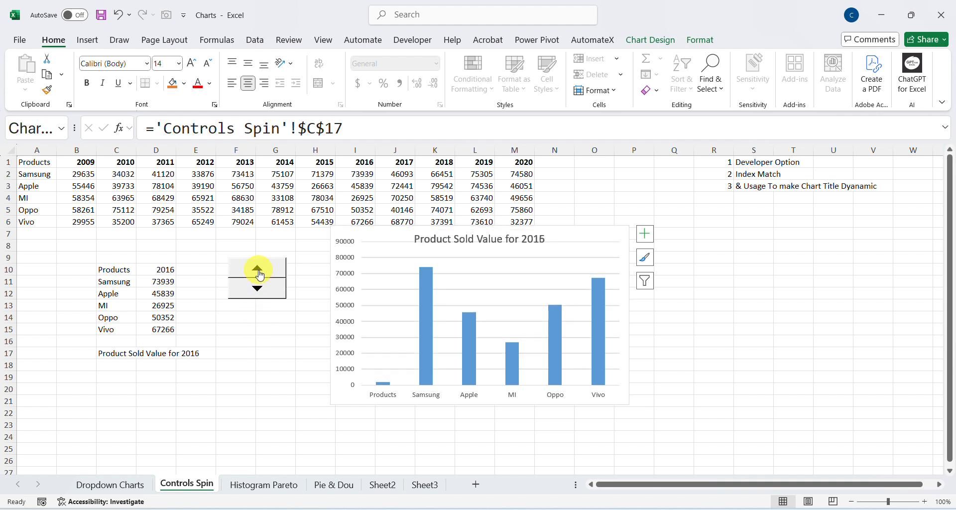
left_click(265, 269)
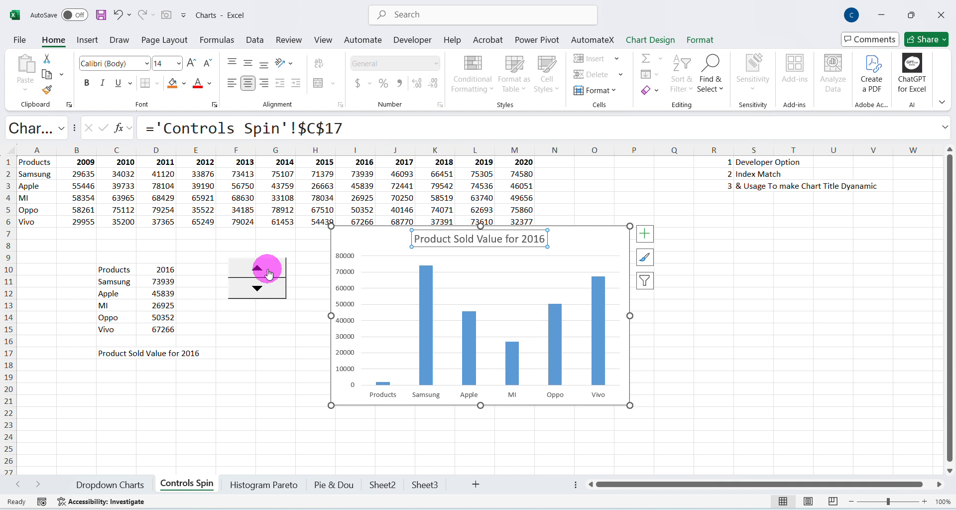
left_click(268, 273)
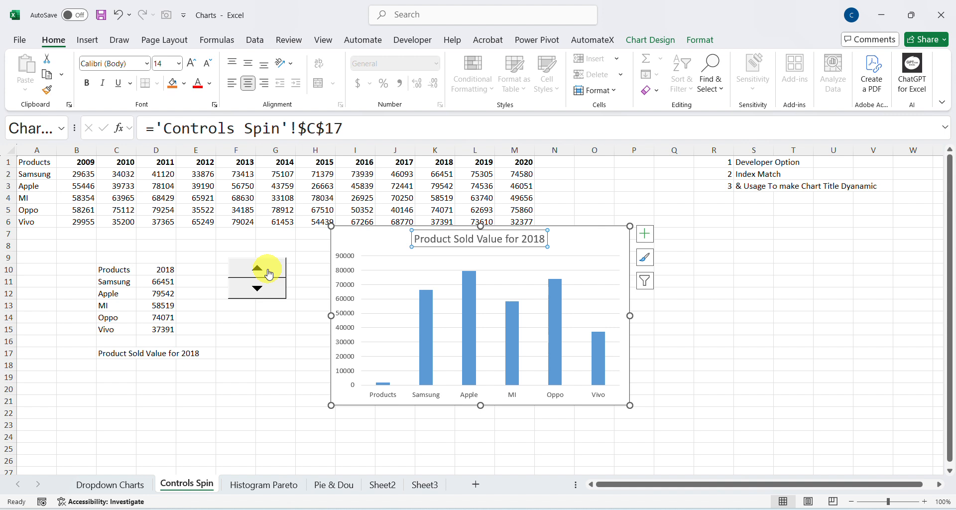
Move the chart down clear of the data table and place the spin button against the chart's upper-left corner
left_click_drag(372, 237, 362, 276)
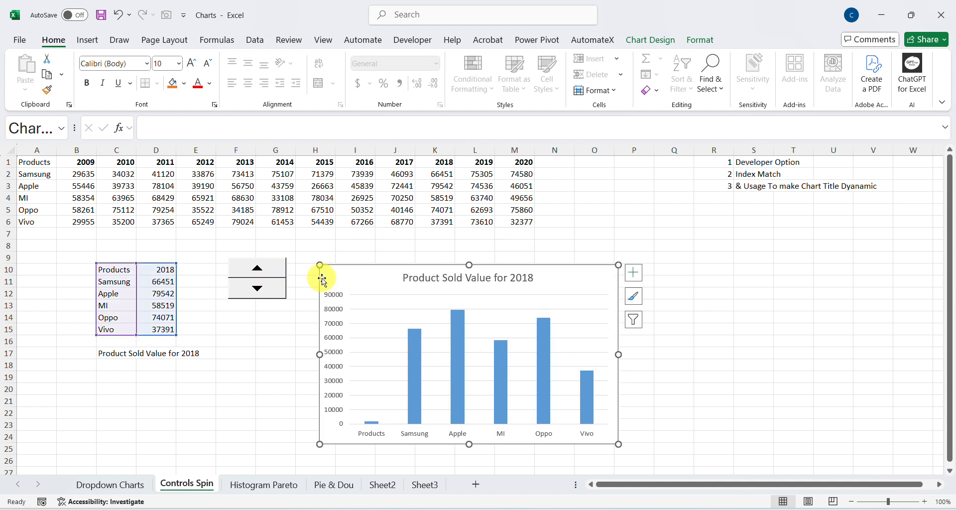
left_click(275, 287)
right_click(278, 277)
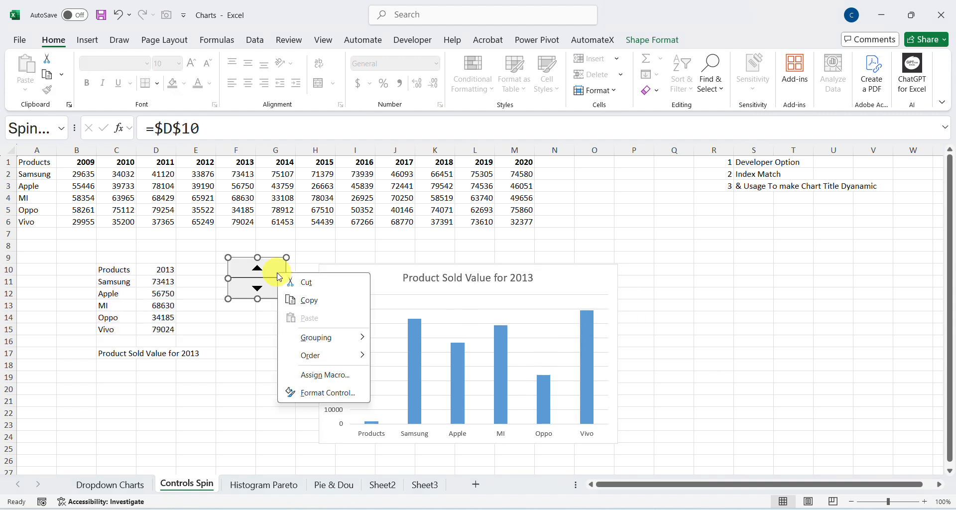
left_click(273, 271)
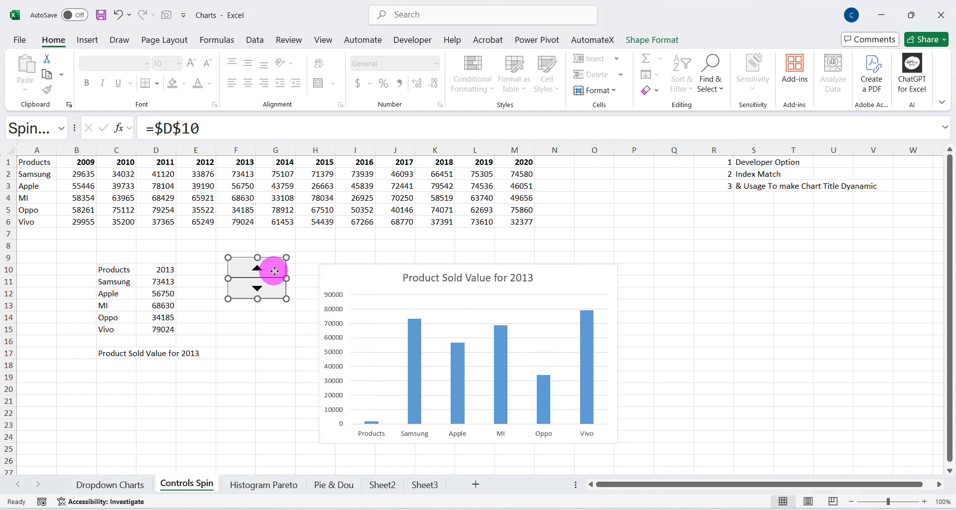
left_click_drag(274, 271, 305, 280)
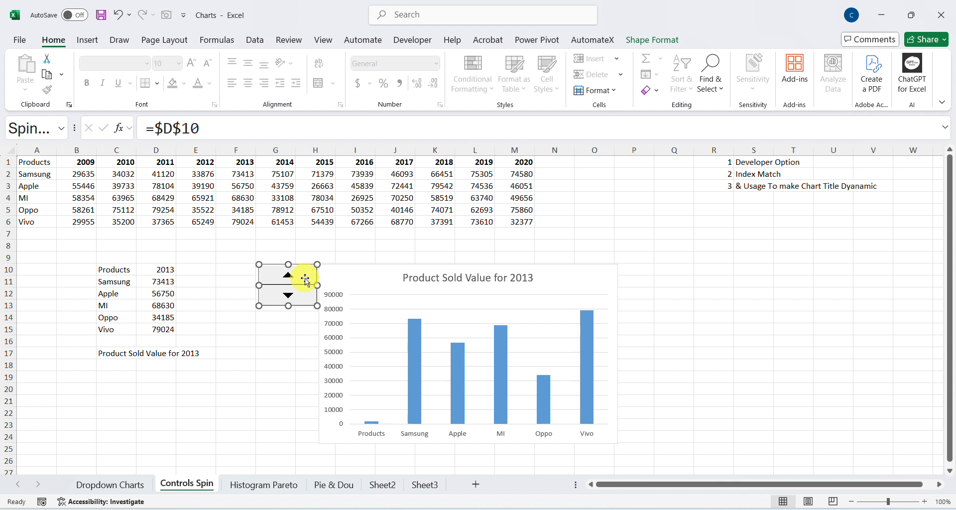
Group the spin button and the chart into one object
left_click(354, 276, "ctrl")
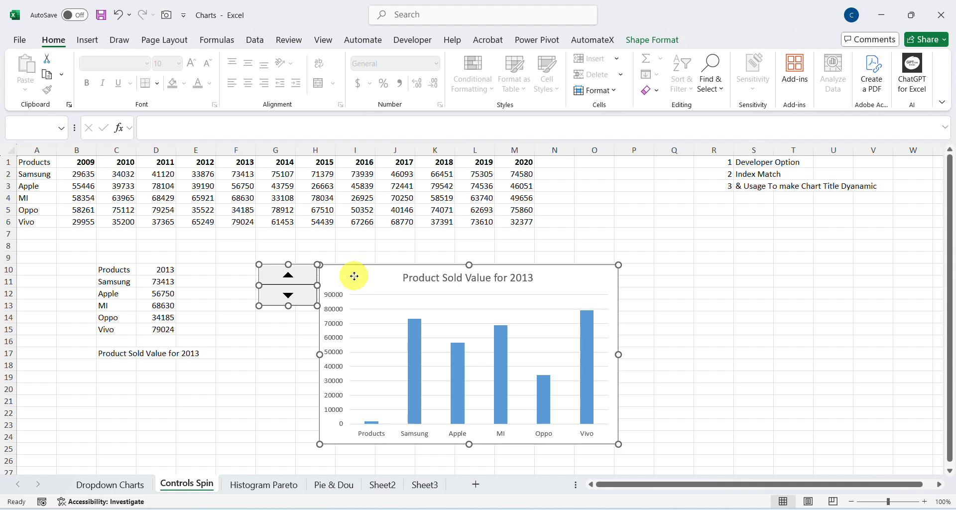
right_click(354, 275)
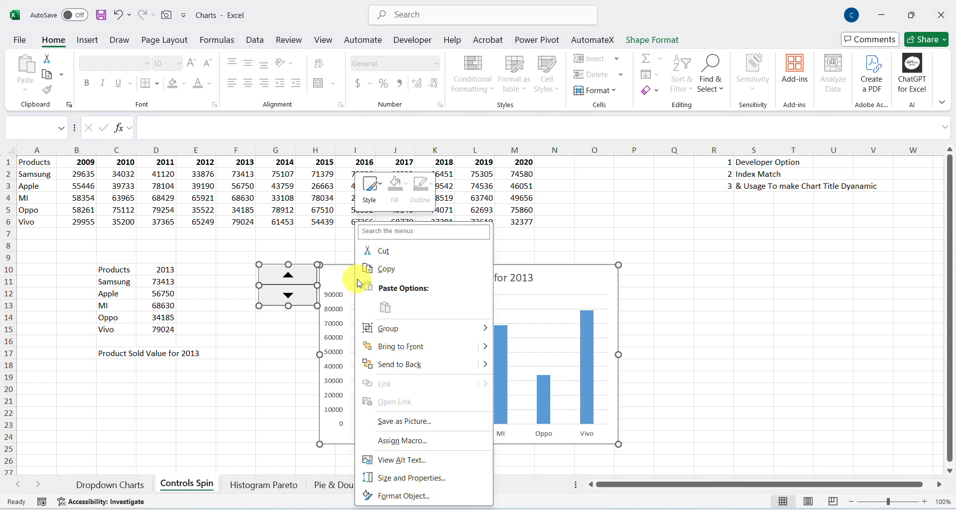
mouse_move(404, 330)
left_click(504, 329)
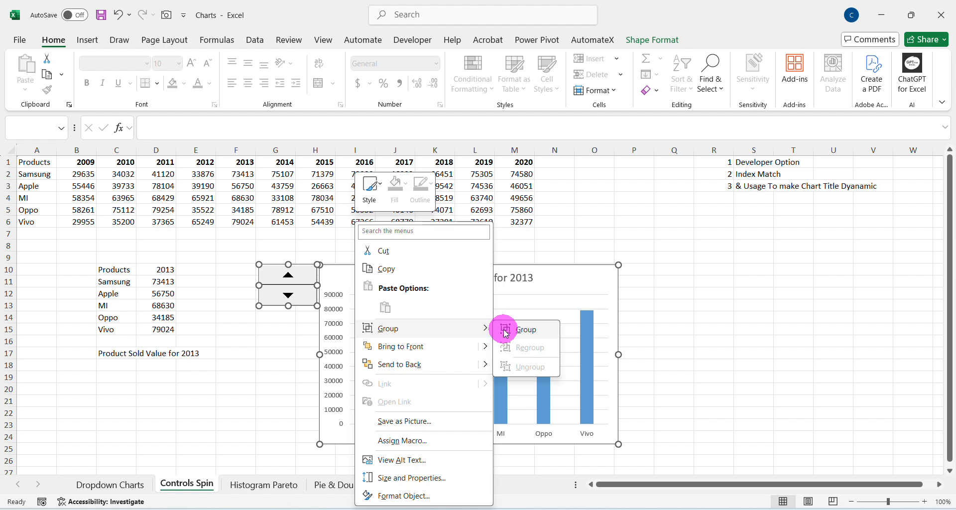
left_click(712, 329)
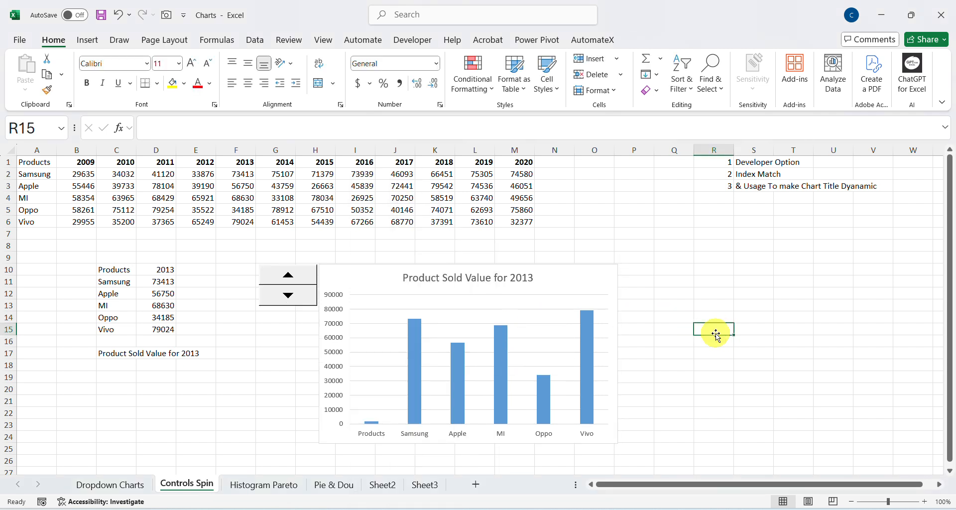
Test the grouped spin button by stepping the year to 2014, and view the Ungroup option available for the group
left_click(312, 281)
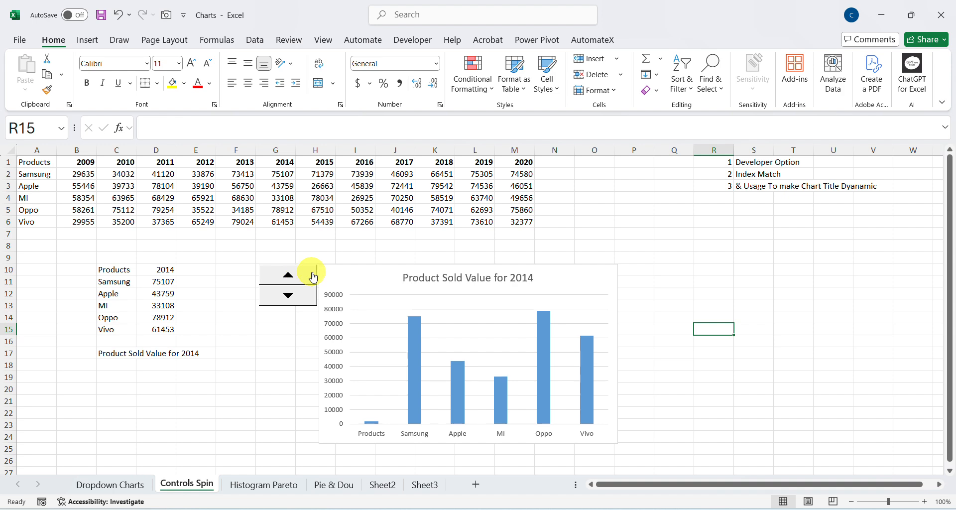
right_click(310, 277)
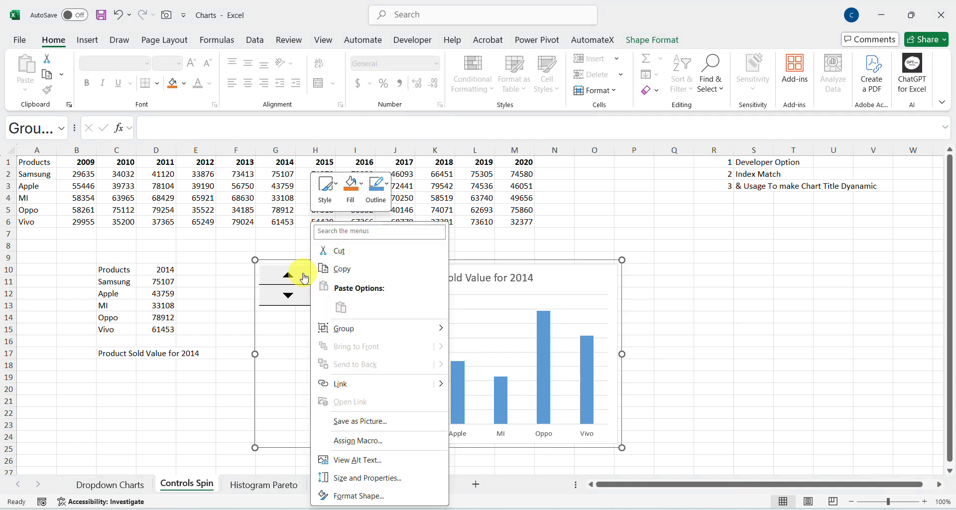
left_click(303, 277)
left_click(340, 274)
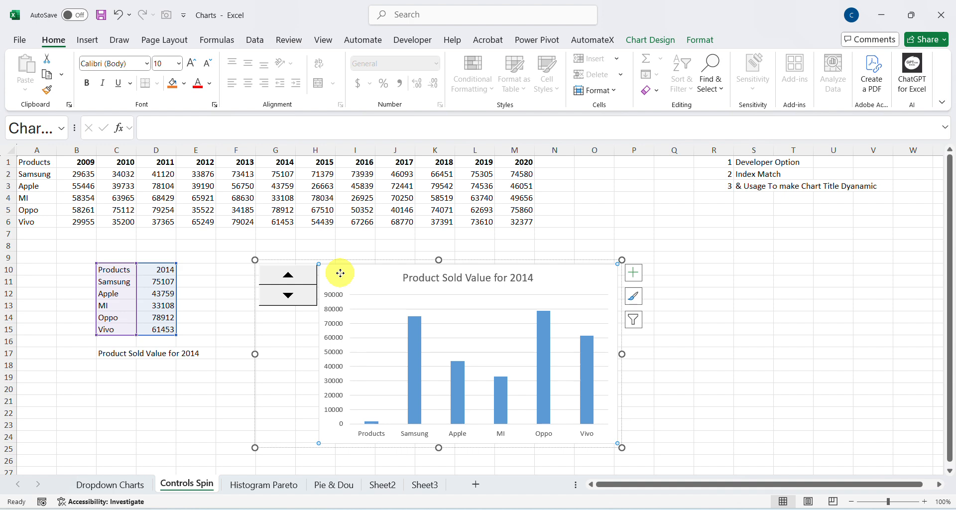
right_click(340, 273)
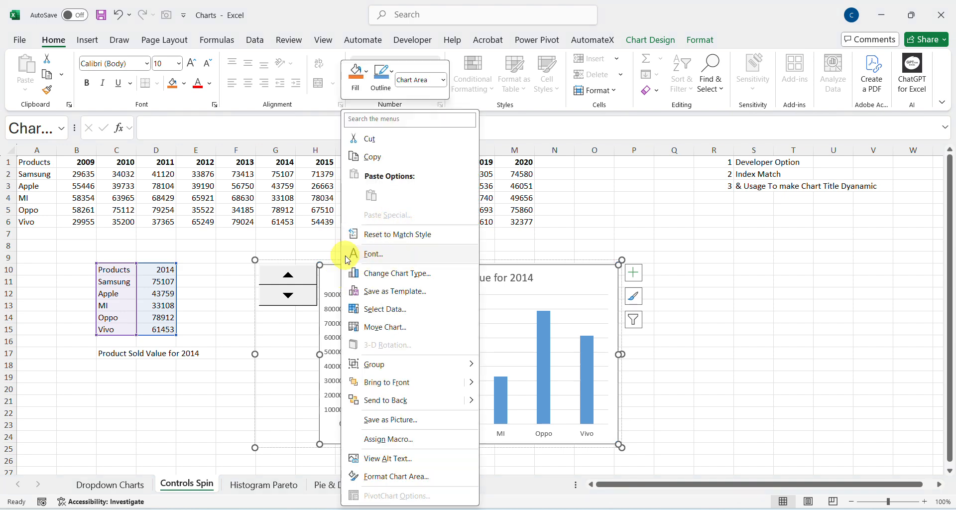
mouse_move(375, 369)
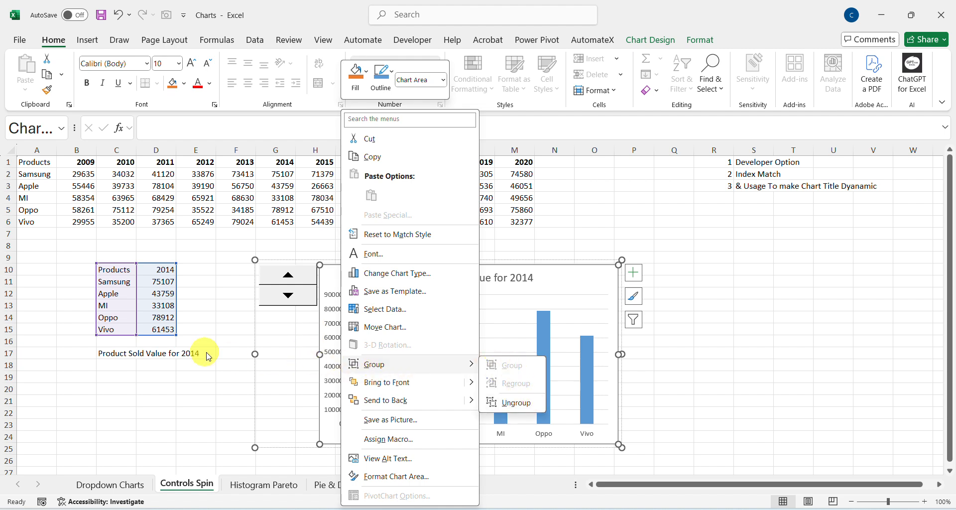
left_click(278, 346)
left_click(223, 321)
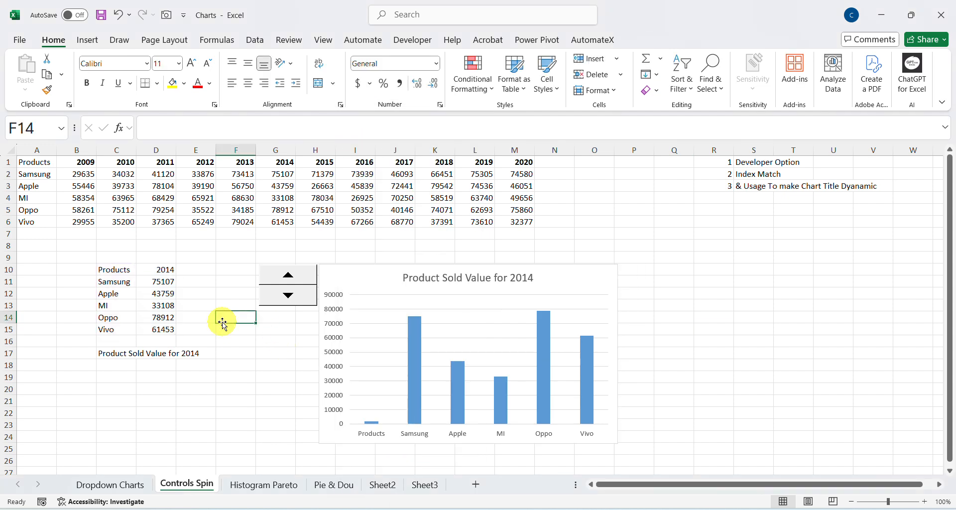
left_click(290, 329)
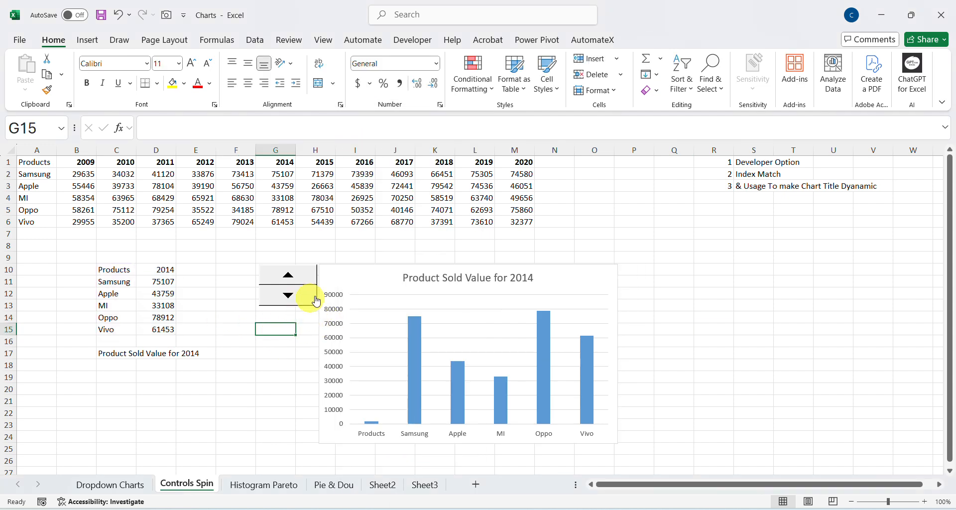
Move the grouped chart and spin button over the helper table and title cell so that they are hidden
left_click(365, 279)
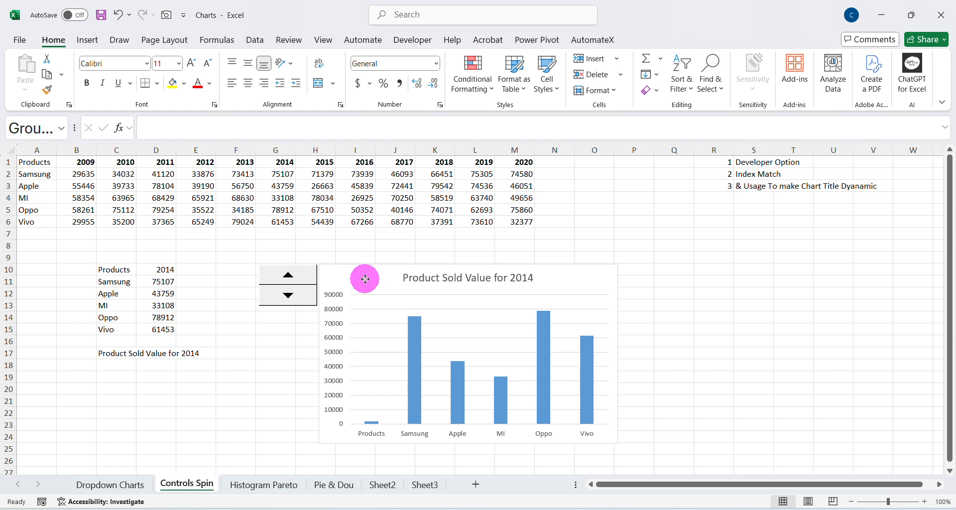
left_click_drag(365, 279, 137, 258)
left_click(486, 304)
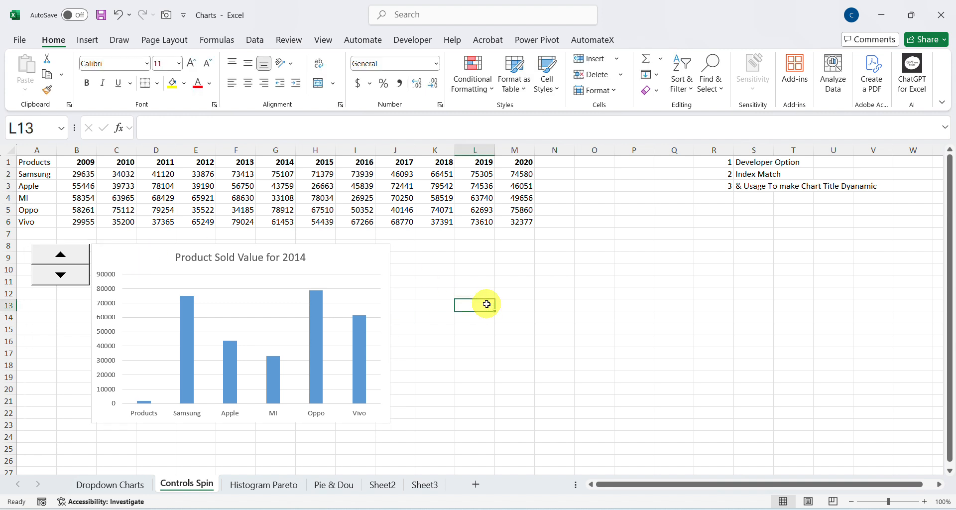
Test the finished dynamic chart by stepping the year down to 2012 and back up to 2013
left_click(60, 278)
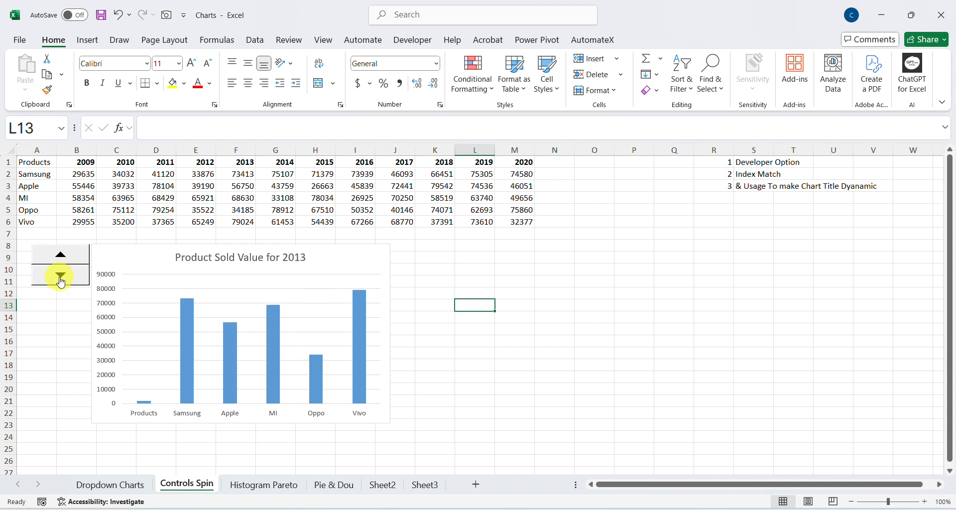
left_click(60, 278)
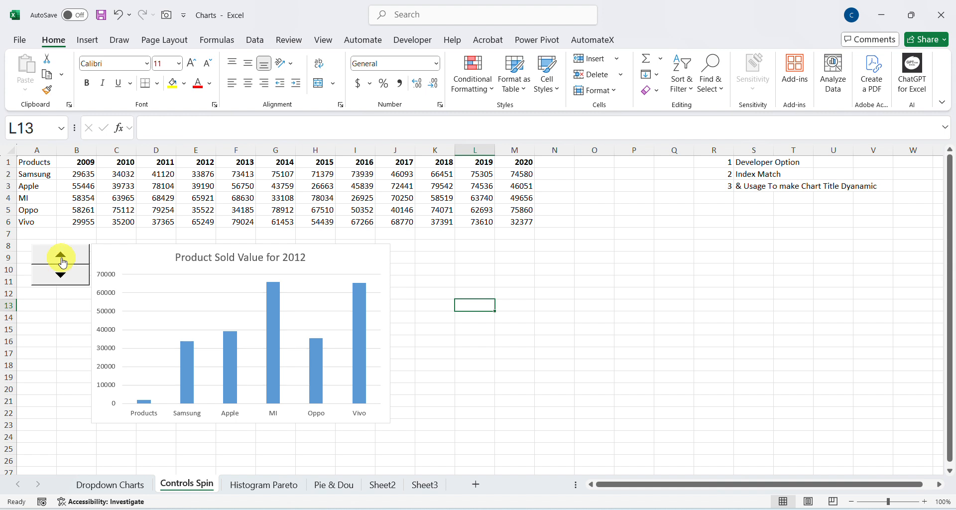
left_click(62, 256)
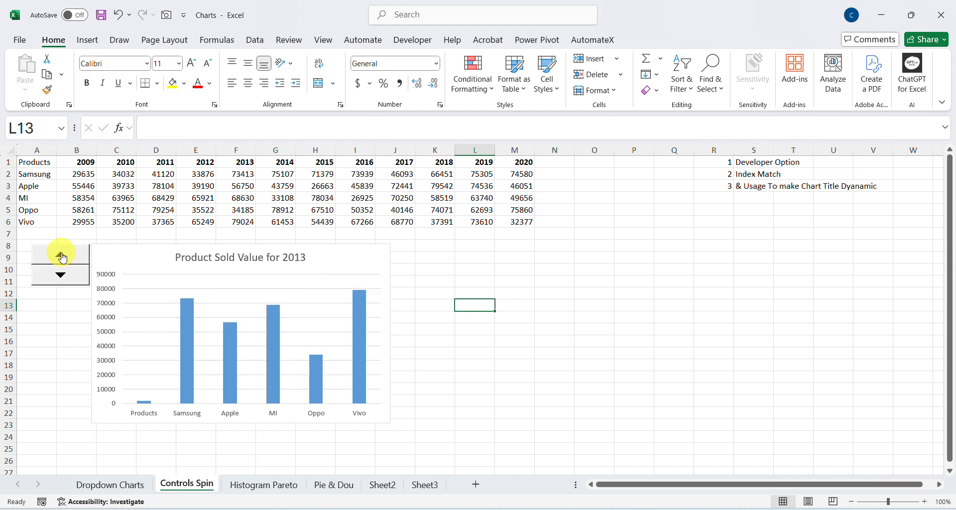